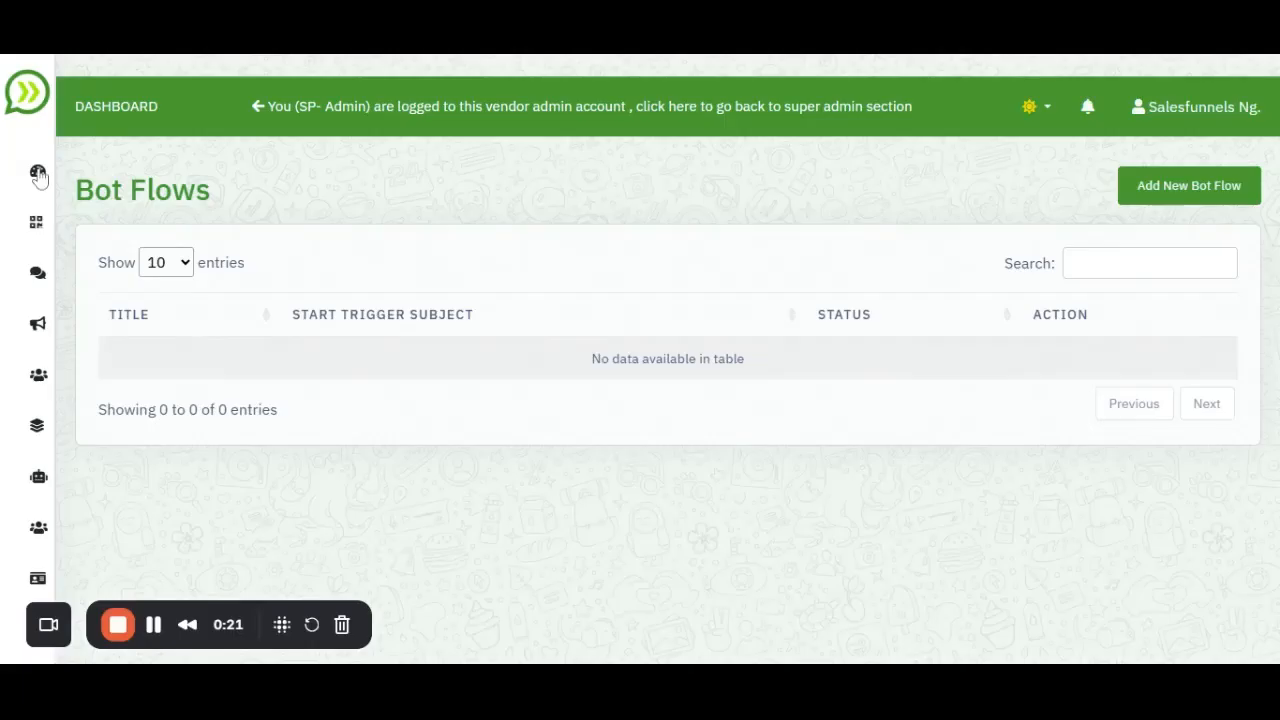
Step: Open the Flows page under Bot Replies
mouse_move(38, 174)
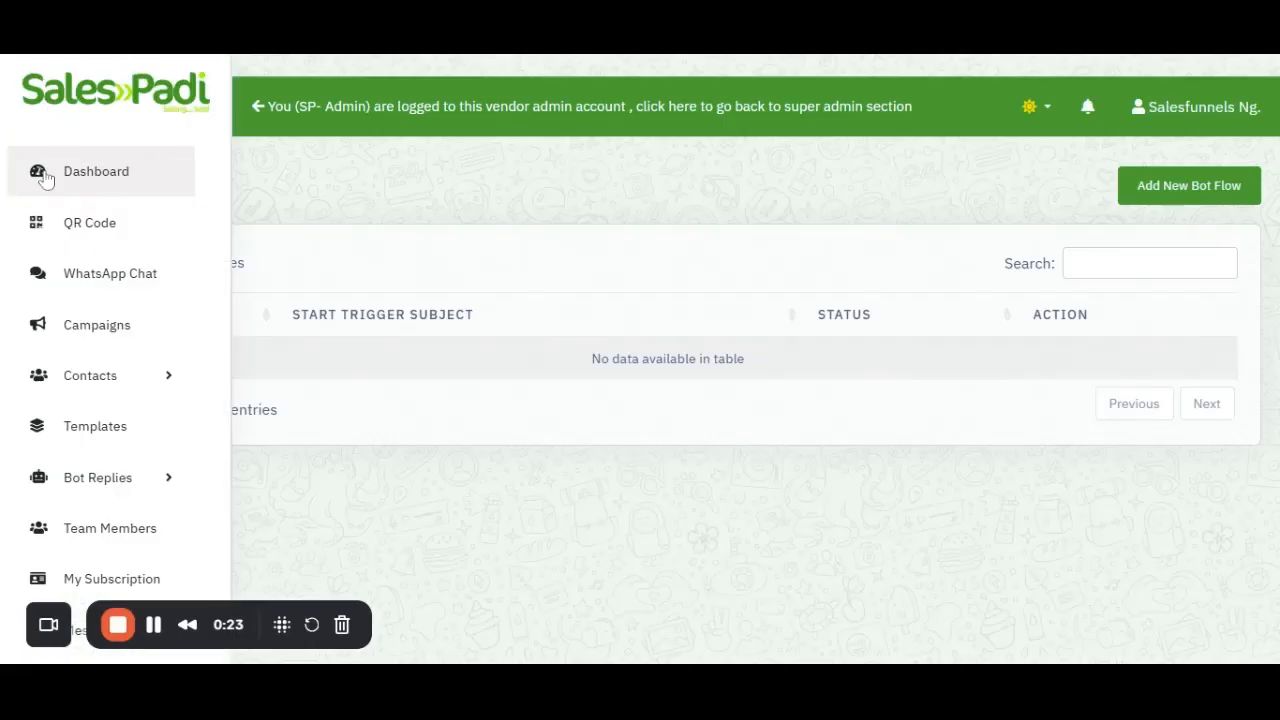
left_click(103, 478)
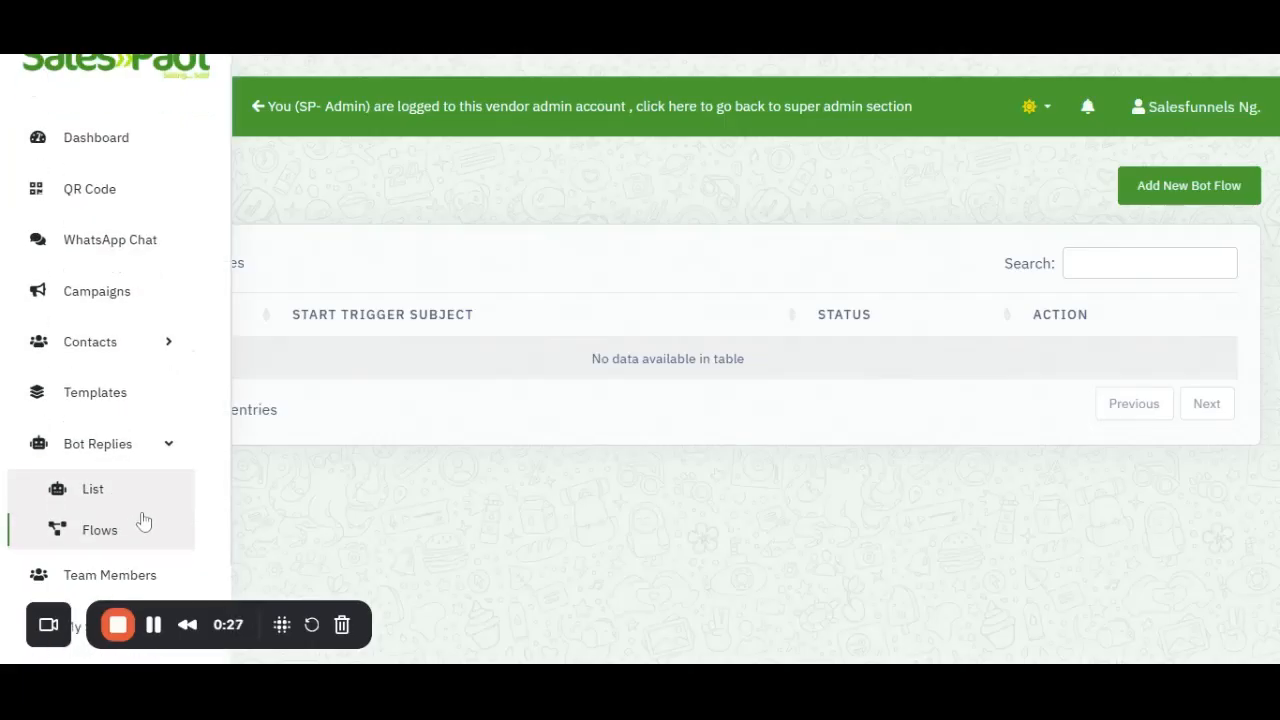
scroll(144, 522, "down", 1)
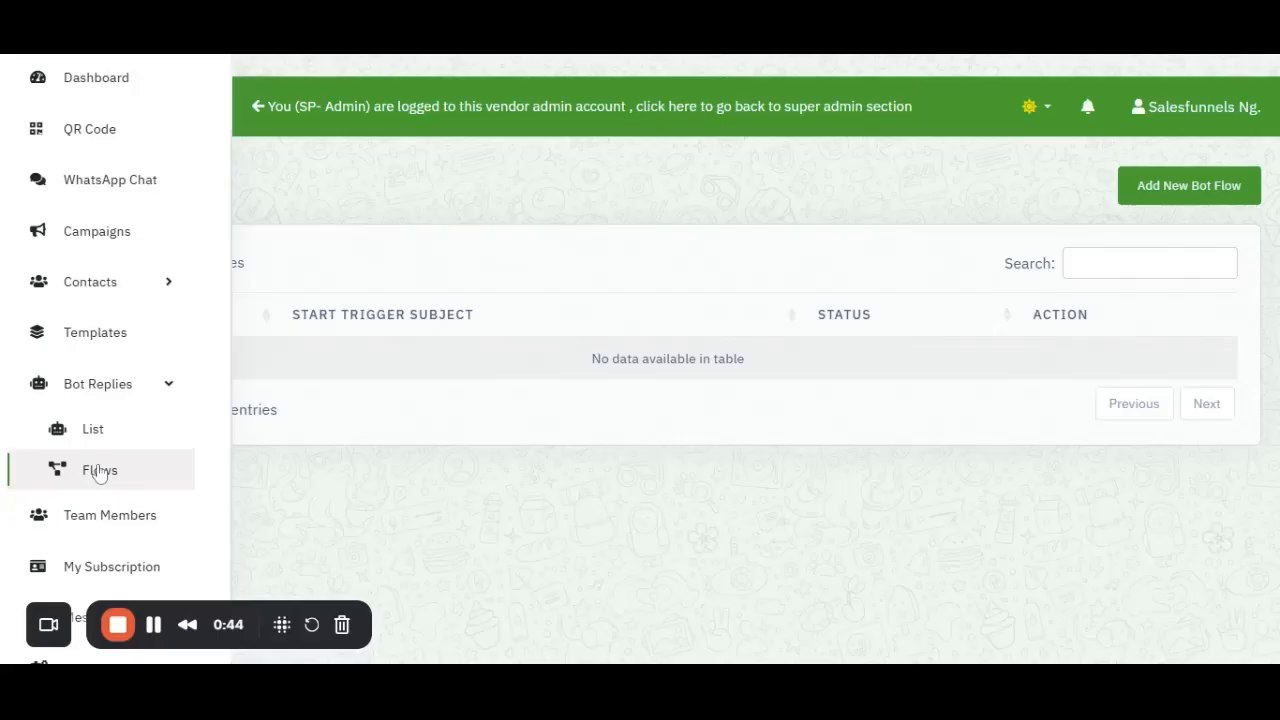
left_click(99, 472)
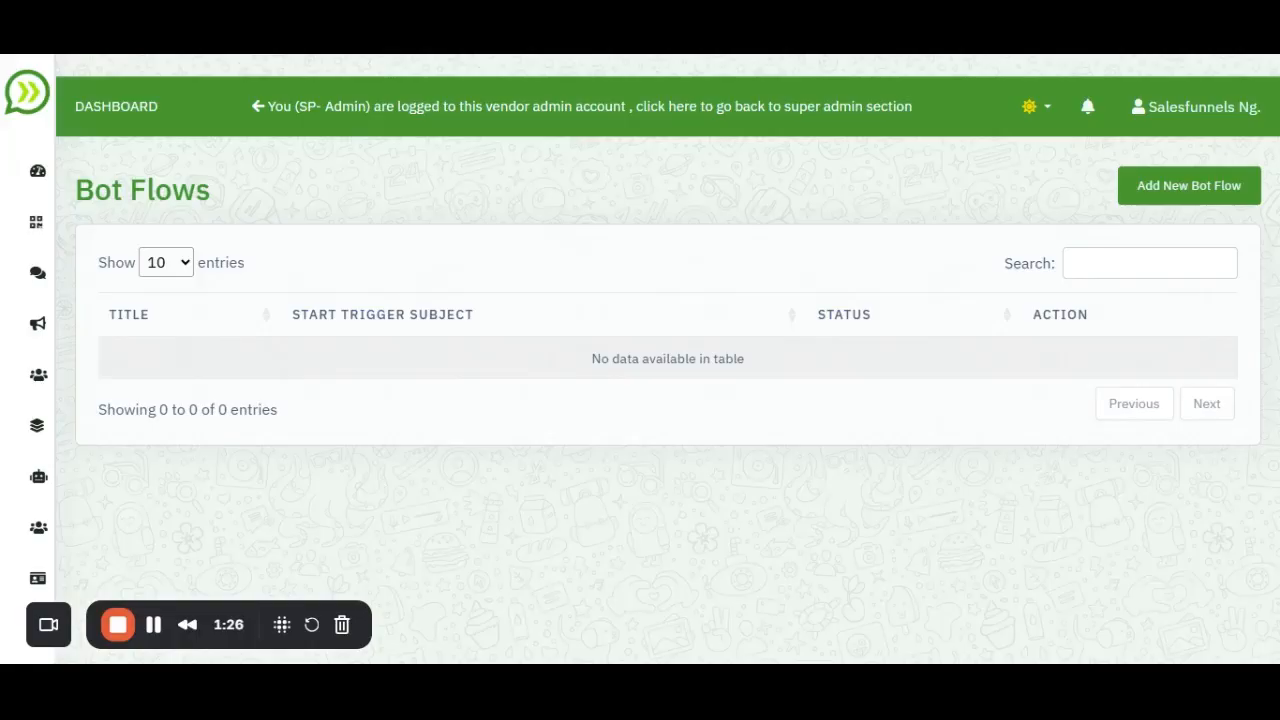
Step: Create a new bot flow titled "Onboard" with the start trigger subject "Hello, can i know more"
left_click(1198, 190)
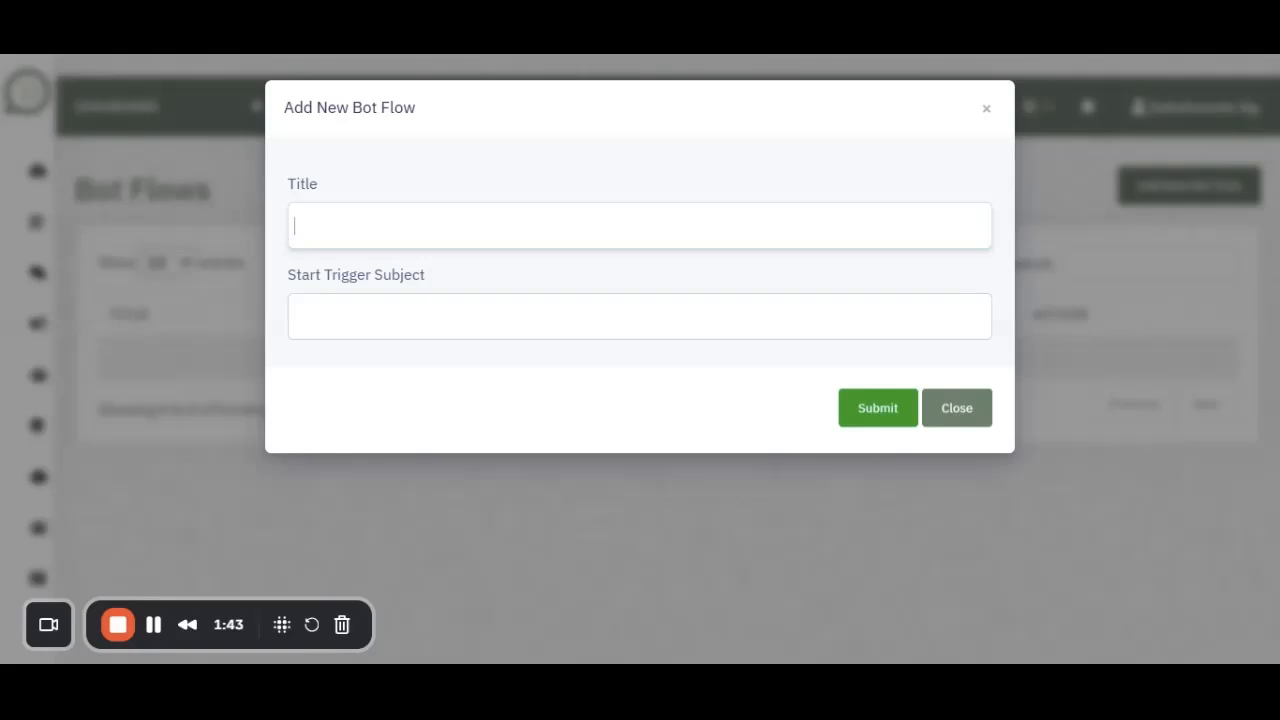
type("Onboard")
left_click(297, 316)
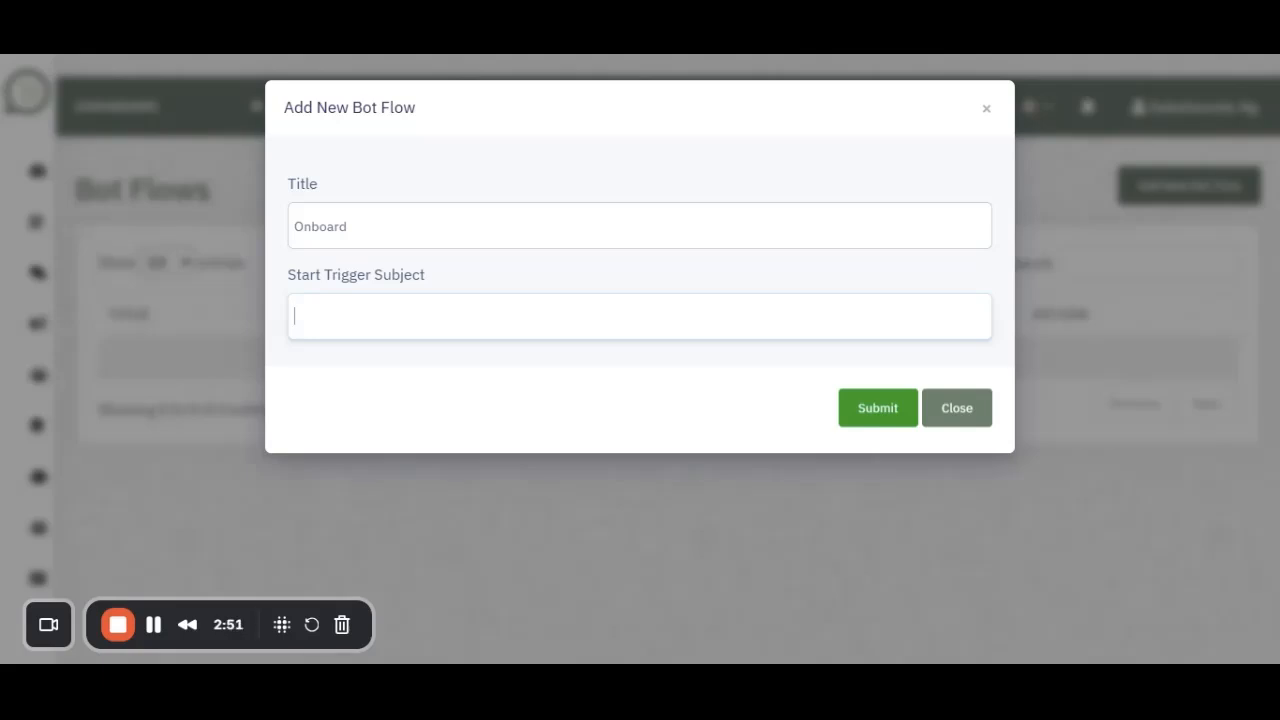
type("Hello, can i know more")
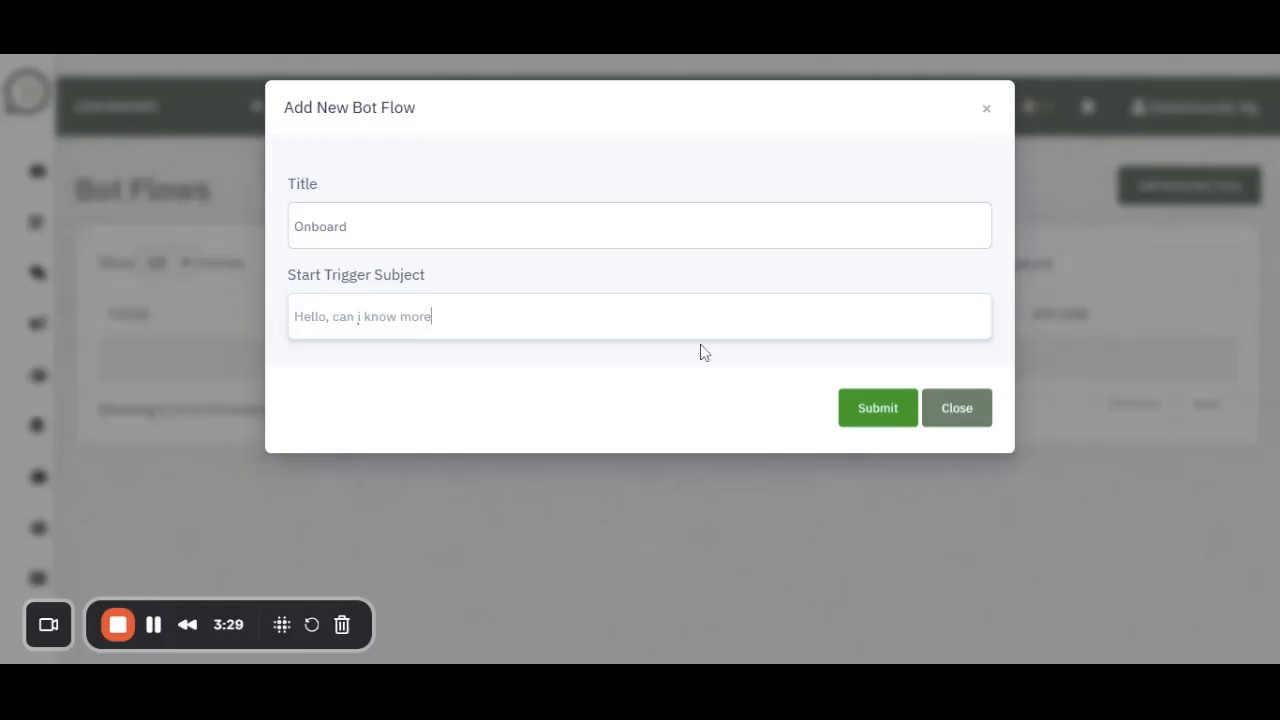
left_click(866, 406)
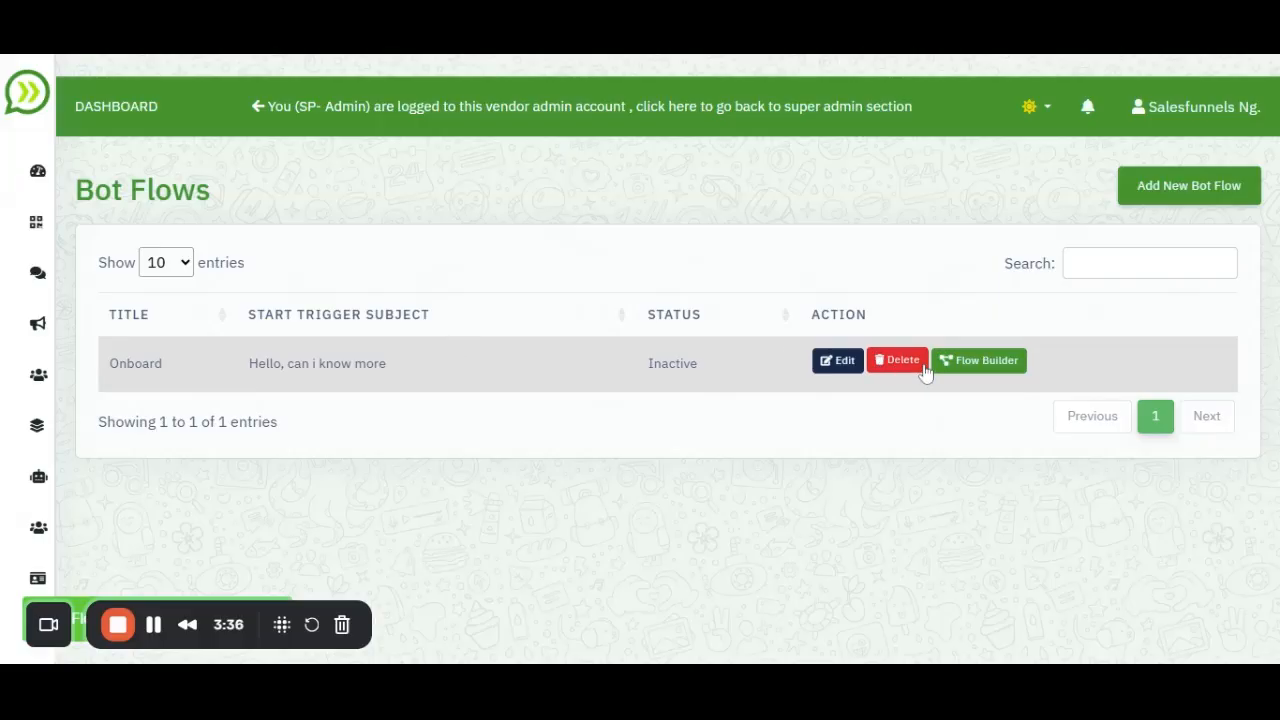
Step: Open the Onboard flow in the Flow Builder and start an Advance Interactive Bot Reply named "Hello and welcome"
left_click(999, 368)
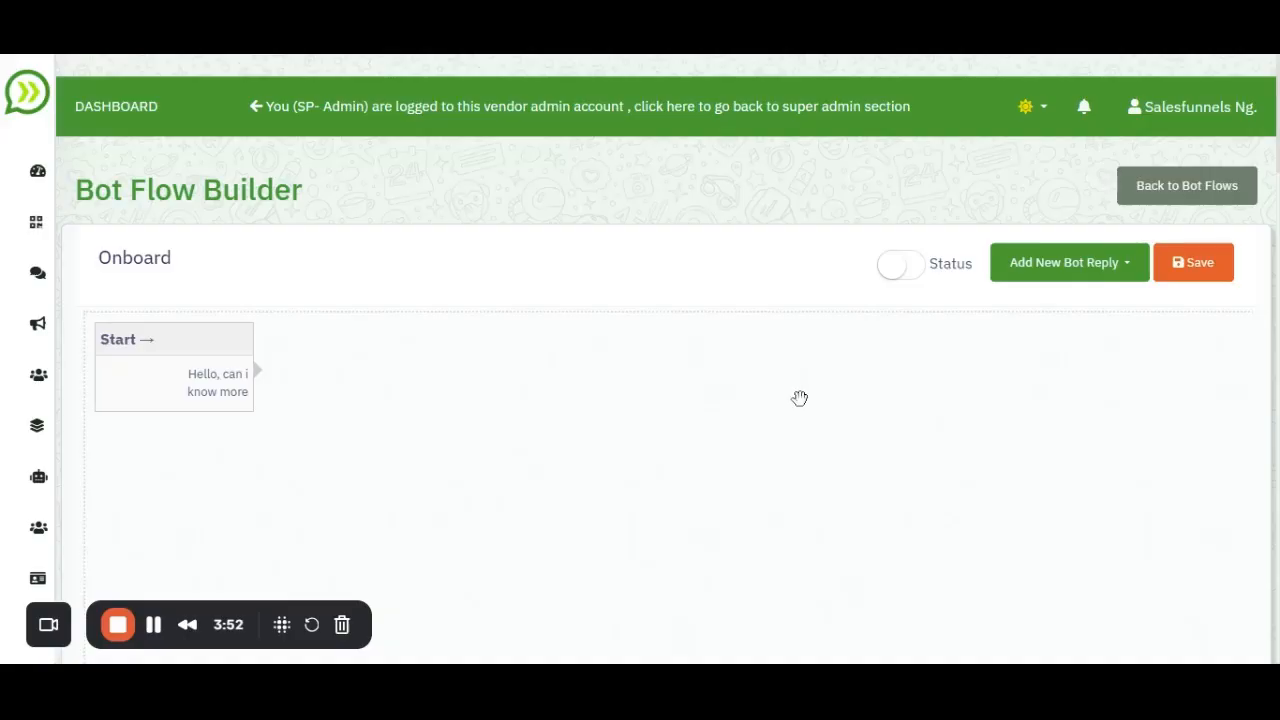
left_click(1122, 272)
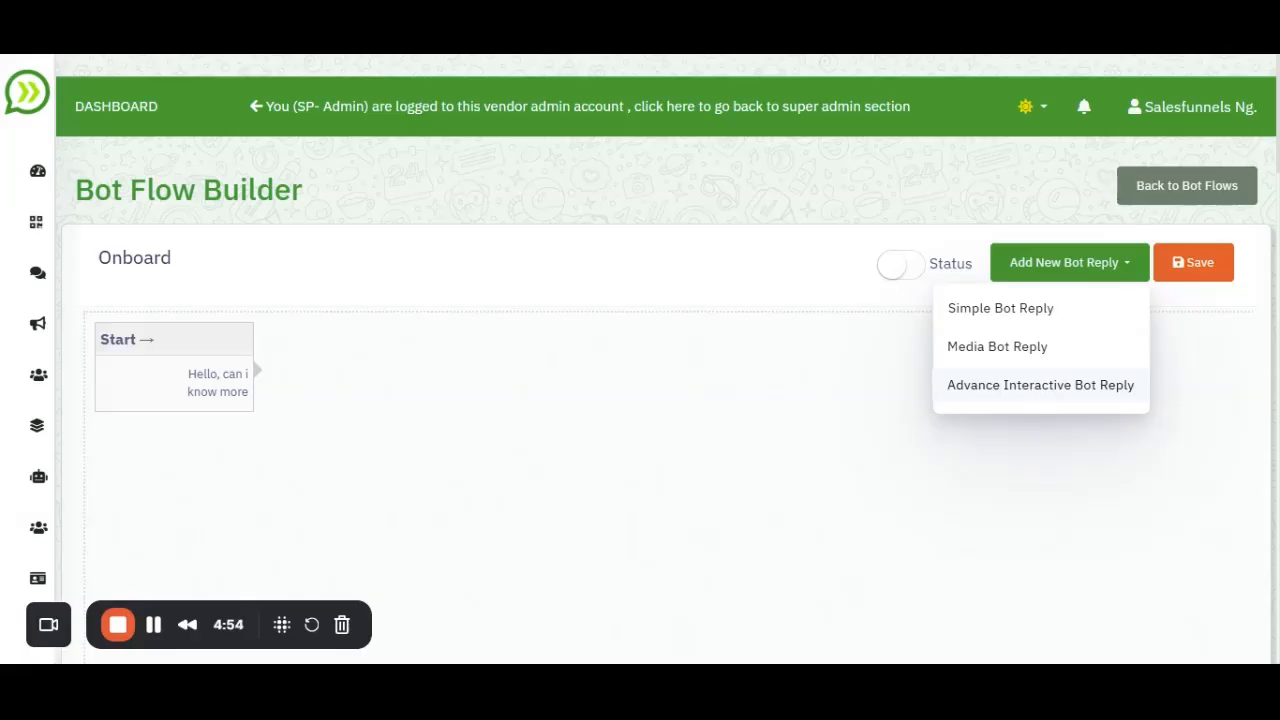
left_click(1034, 392)
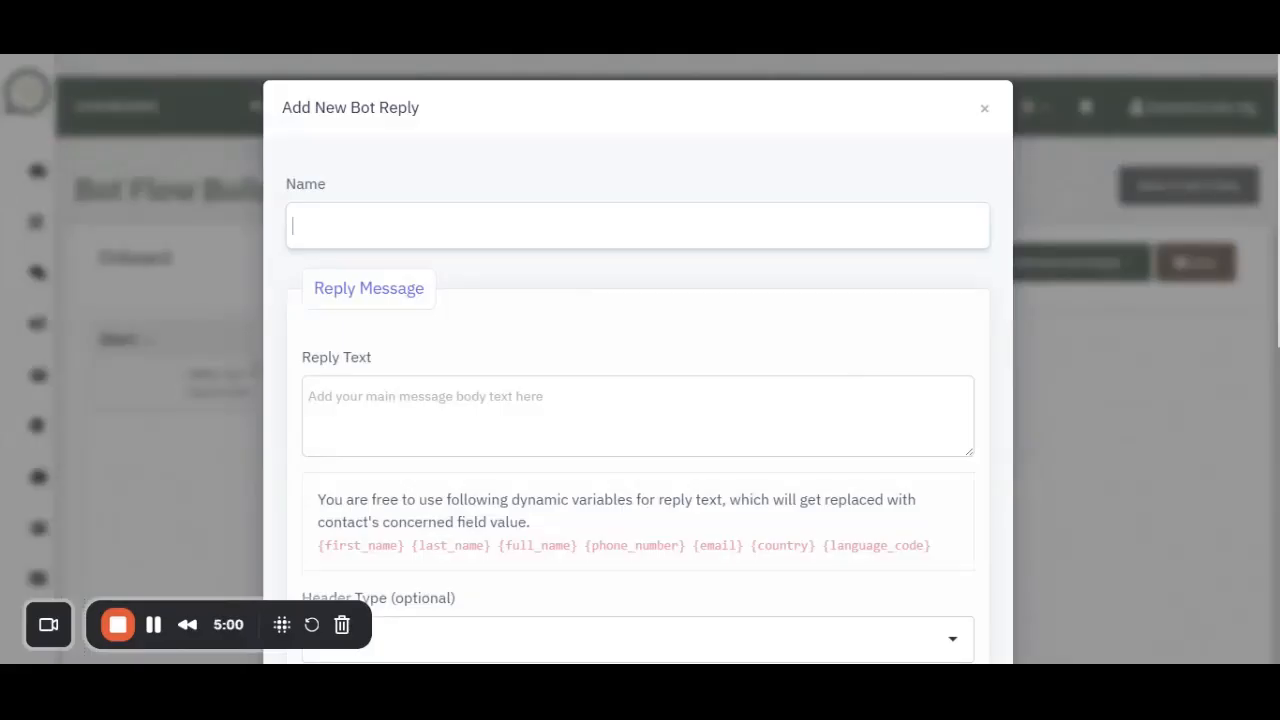
type("Hello and welcome")
Step: Enlarge the reply text box and enter "It is nice to have you here. Please use any of the buttons below to continue."
scroll(462, 282, "down", 2)
scroll(462, 282, "down", 1)
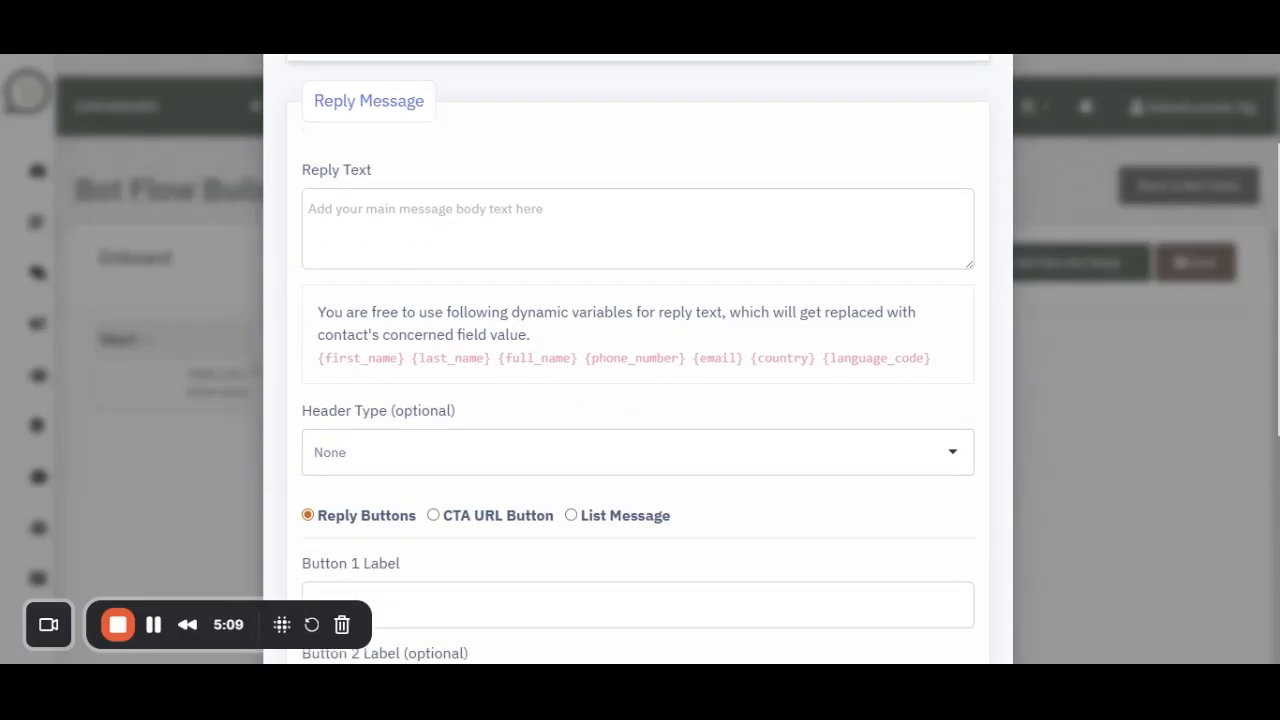
left_click(460, 235)
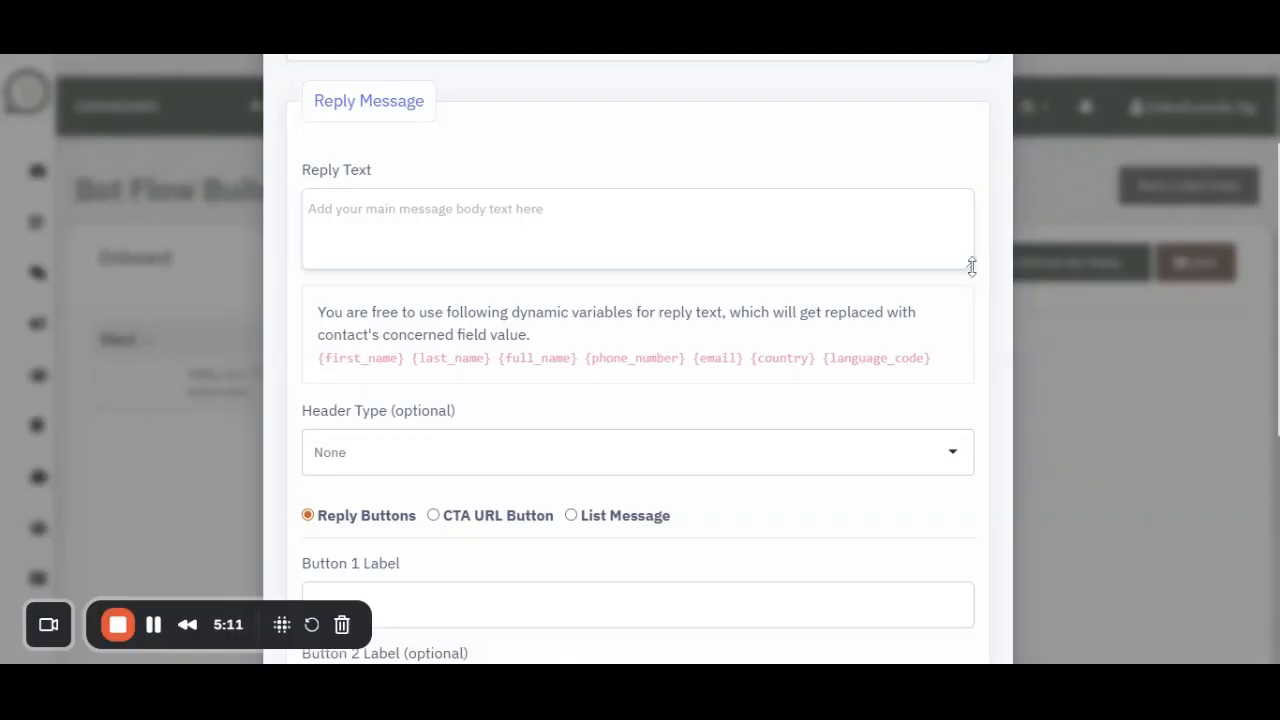
left_click_drag(966, 264, 951, 491)
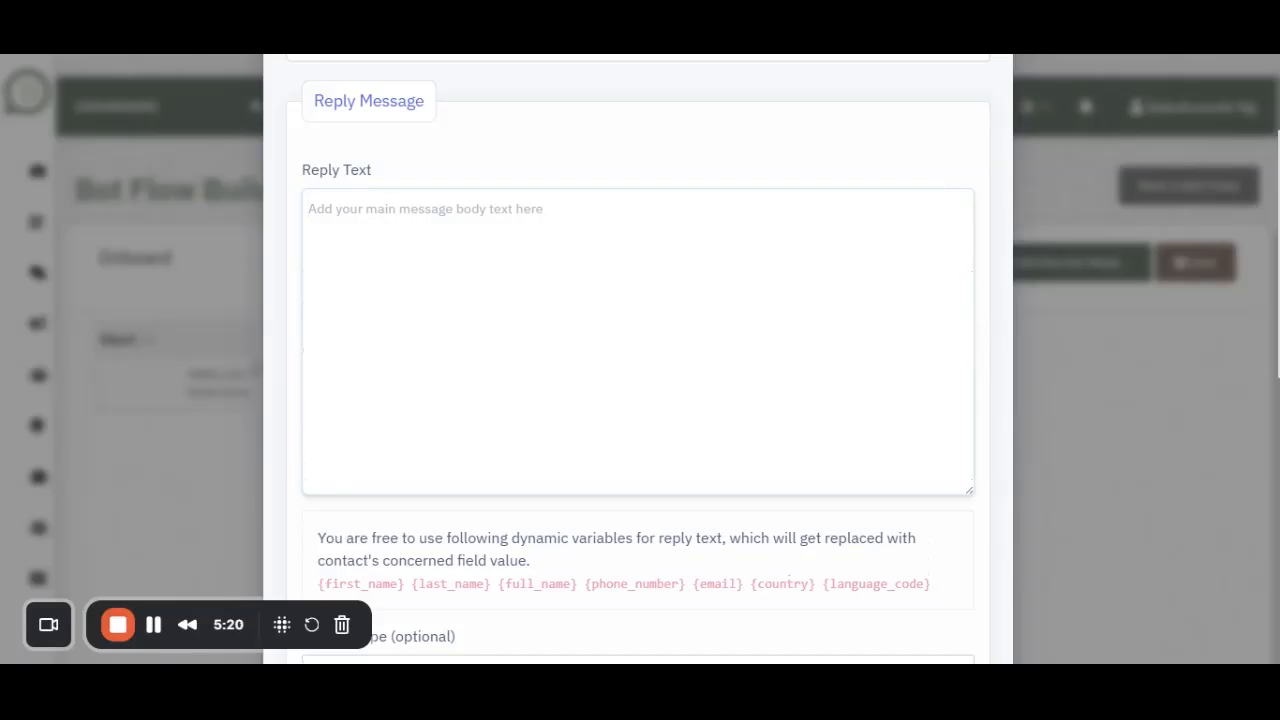
type("I")
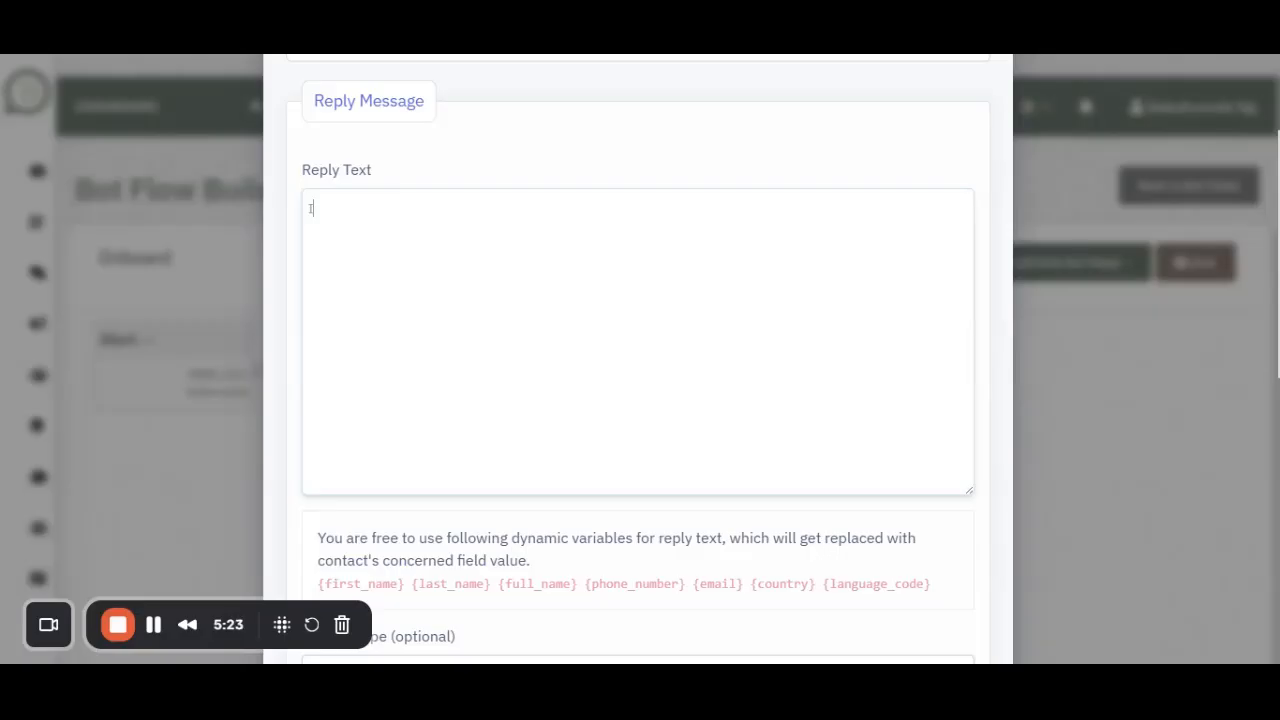
type("t is nice to have you h")
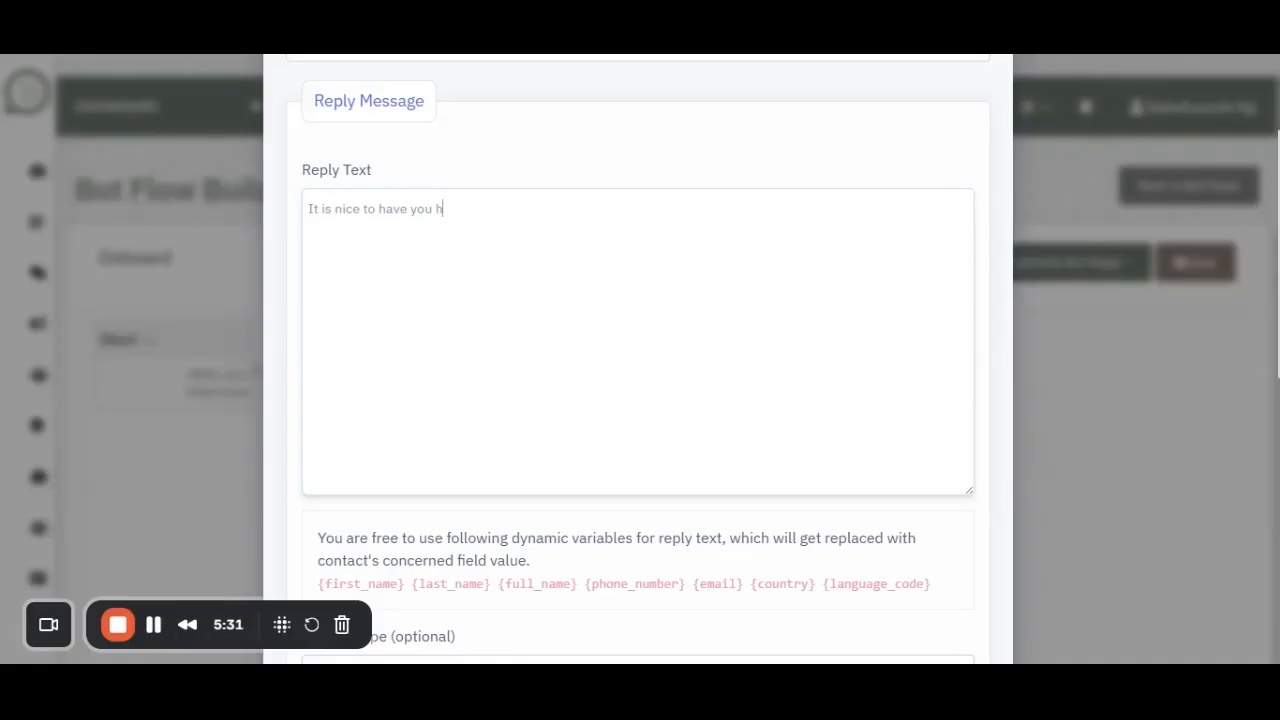
type("ere. Please use any ")
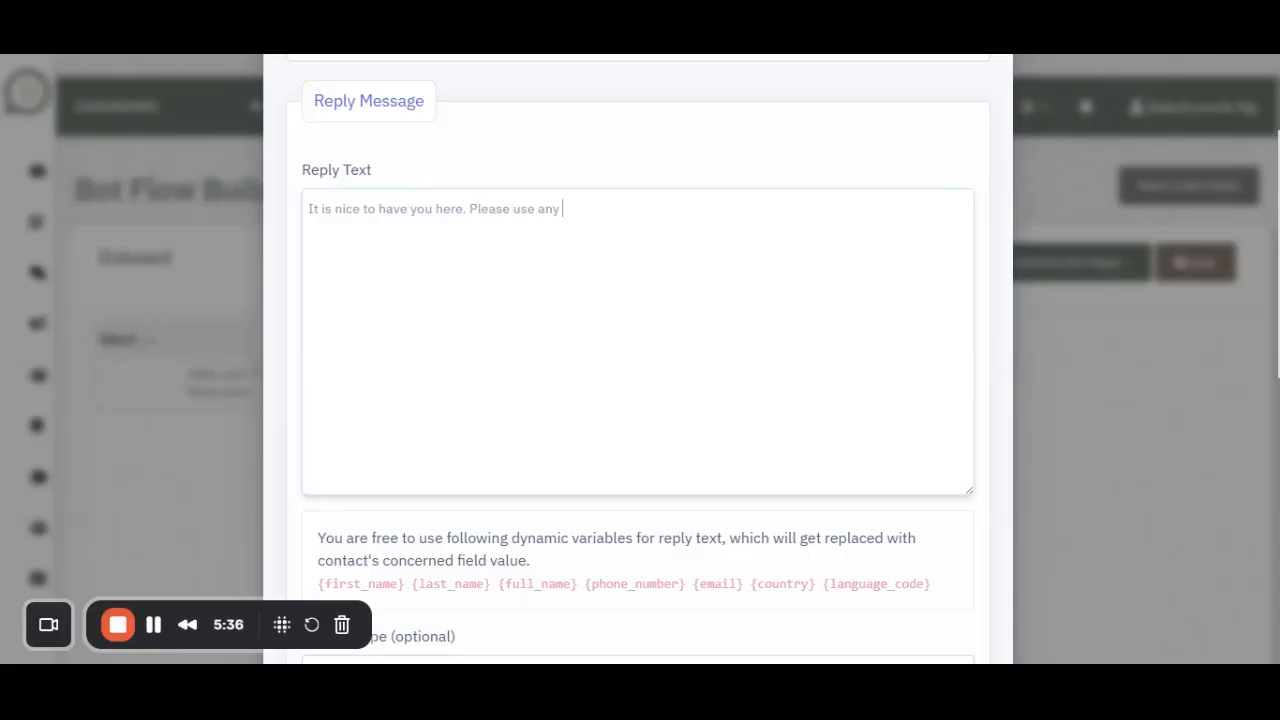
type("of the buttons bel")
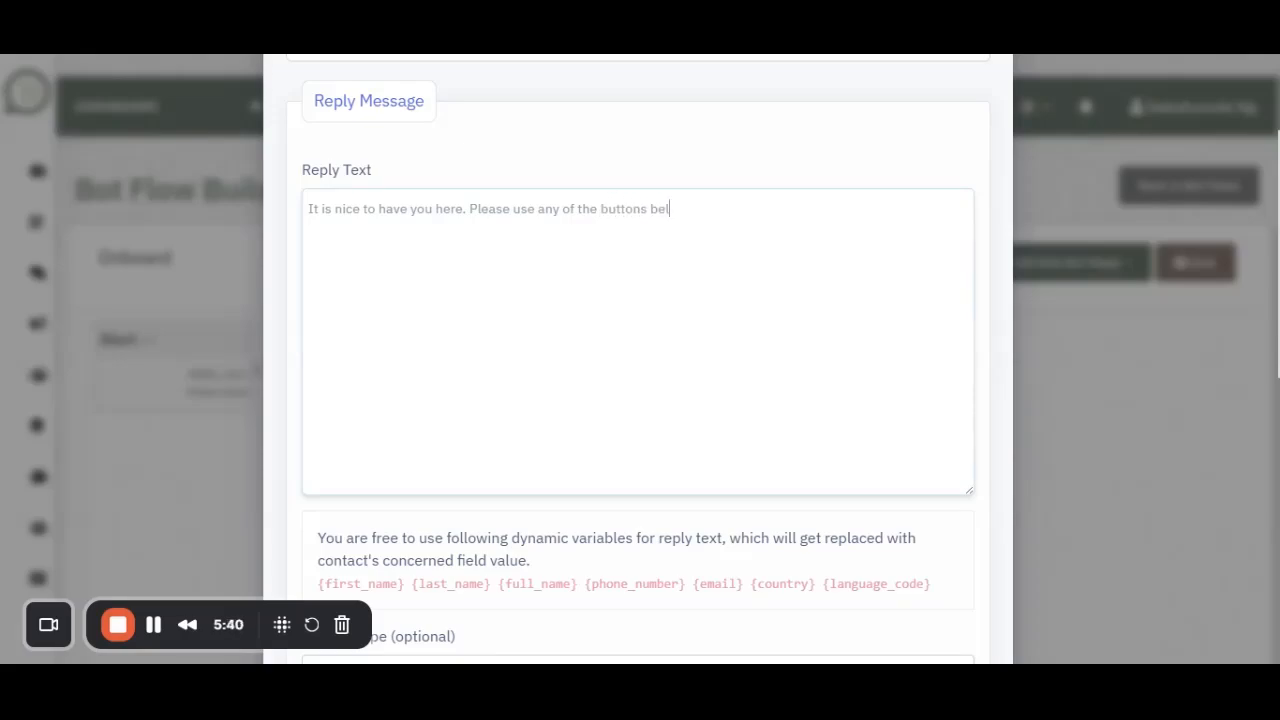
type("ow to continue.")
Step: Set the reply's header type to Image and upload 3d-music-related-scene.jpg as the header
scroll(803, 320, "down", 4)
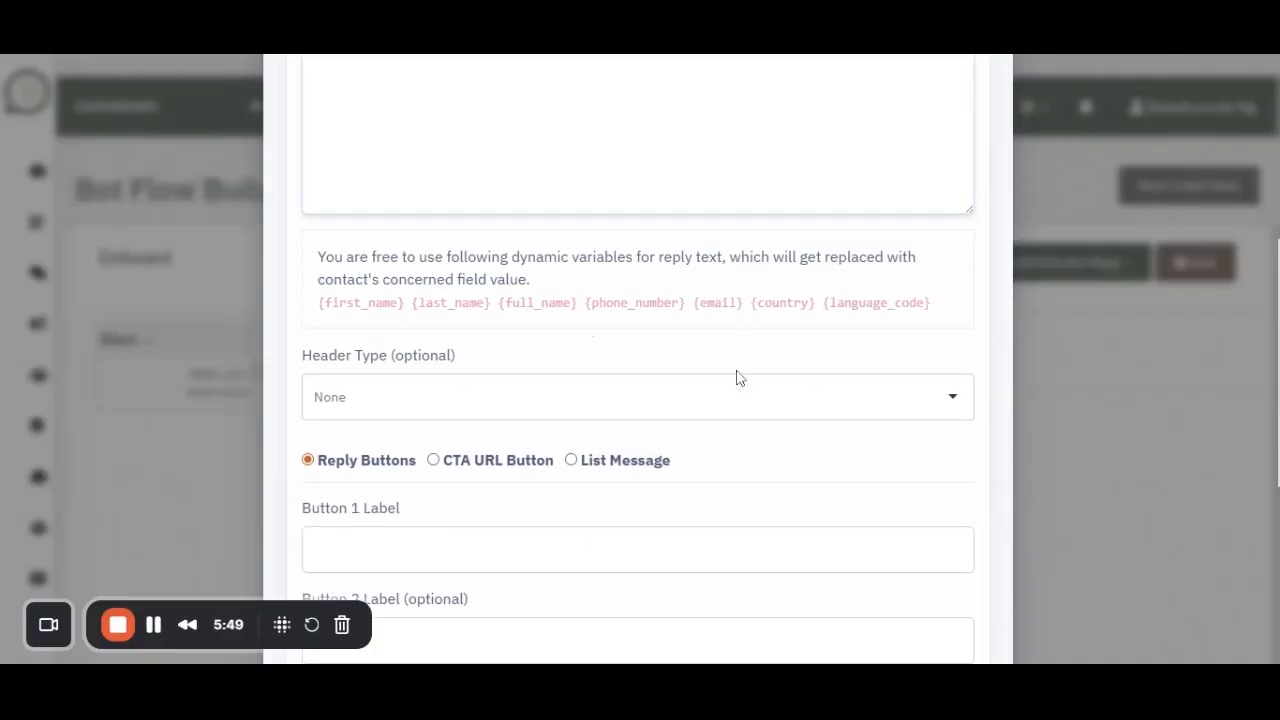
left_click(555, 308)
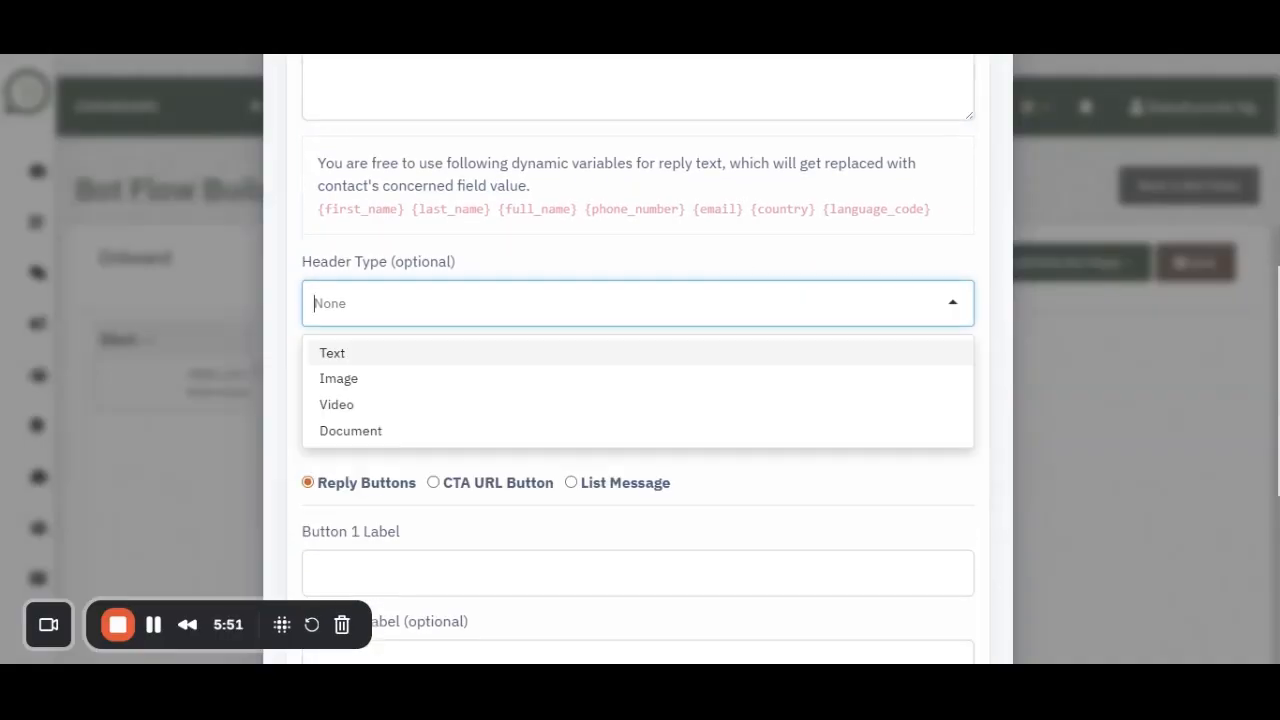
left_click(403, 388)
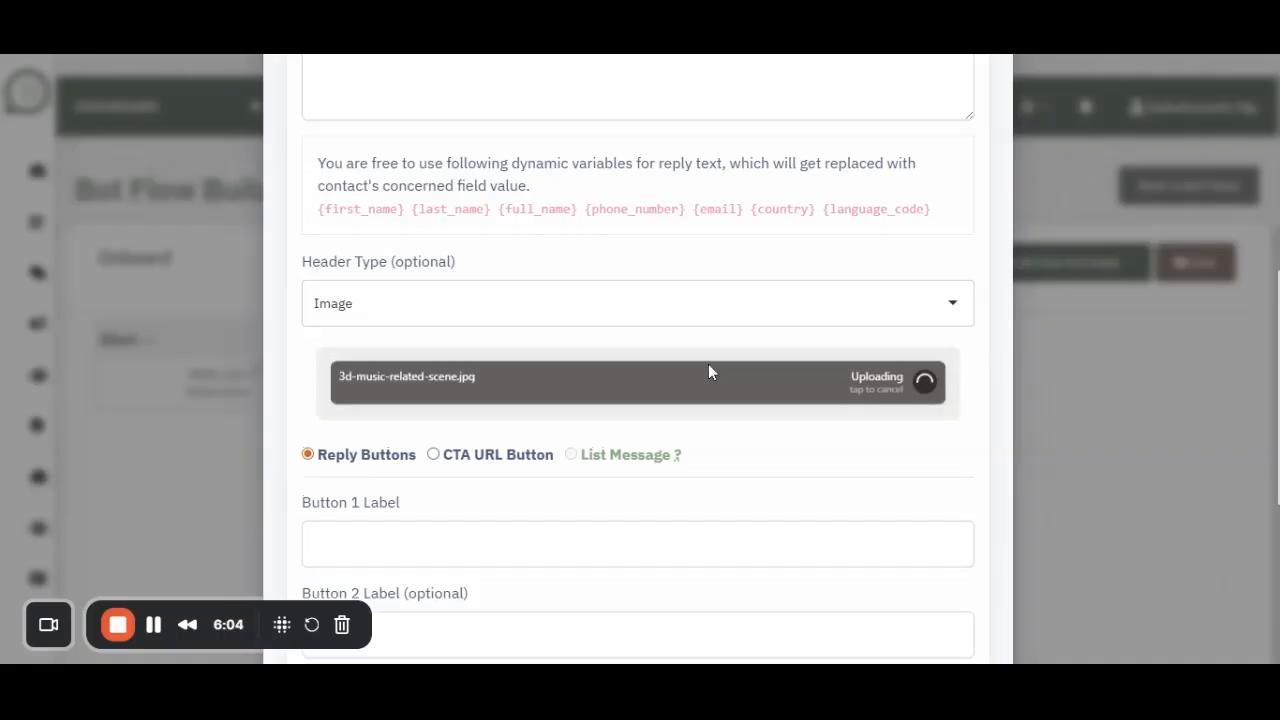
Step: Label the first reply button "What is the price"
scroll(708, 363, "down", 2)
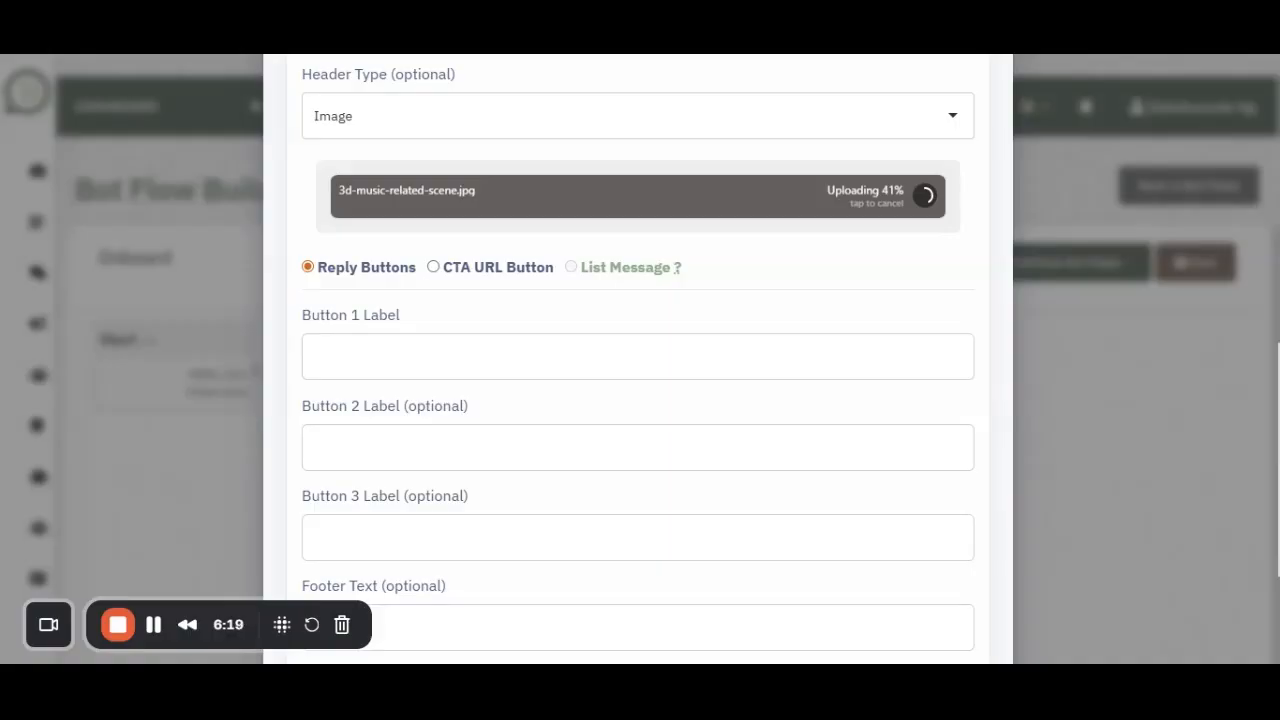
left_click(309, 357)
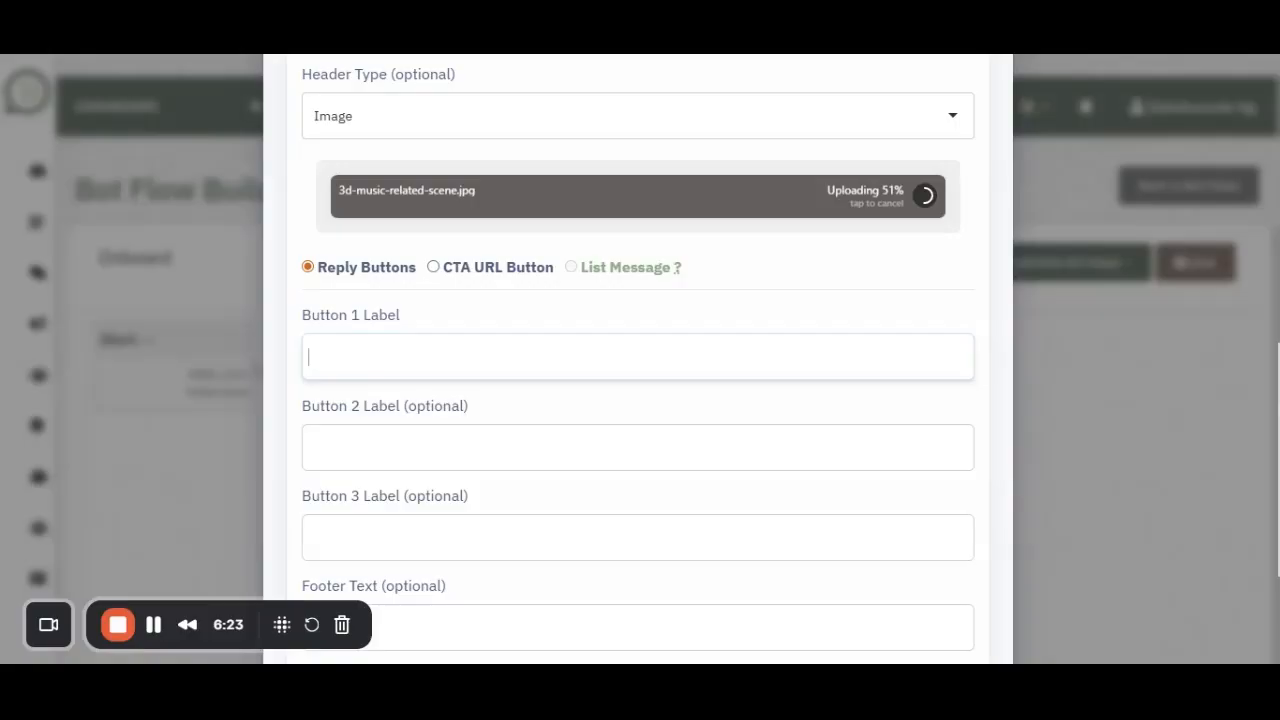
type("How nuch")
key("BackSpace")
key("BackSpace")
key("BackSpace")
key("BackSpace")
key("BackSpace")
key("BackSpace")
key("BackSpace")
key("BackSpace")
key("BackSpace")
type("What i")
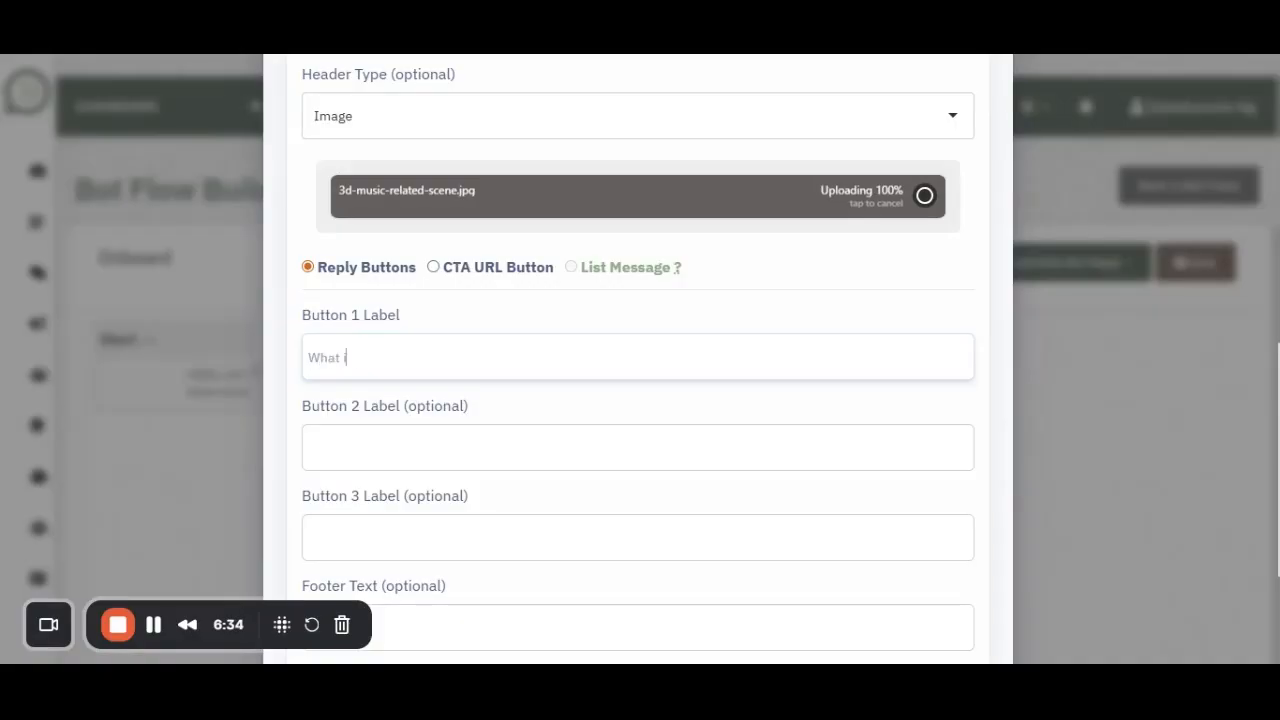
type("s the proce")
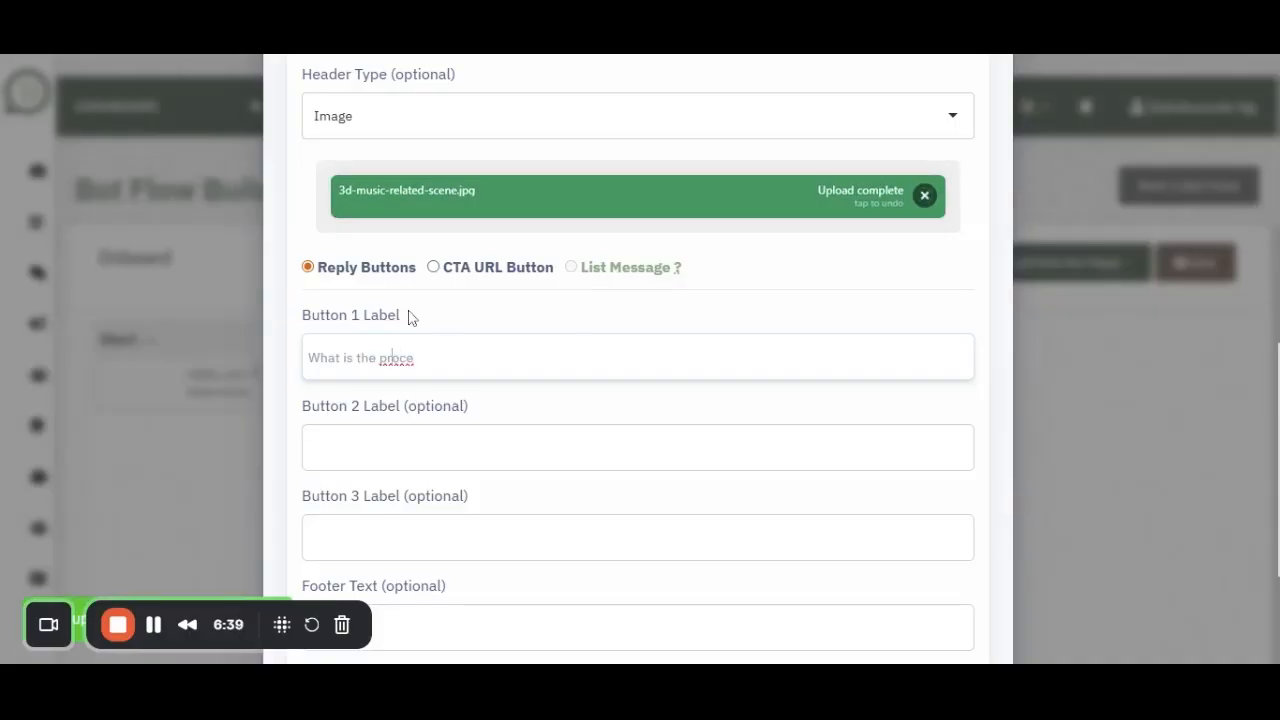
key("Delete")
type("i")
Step: Label the second reply button "Do you deliver" and the third "Chat with Support"
left_click(380, 438)
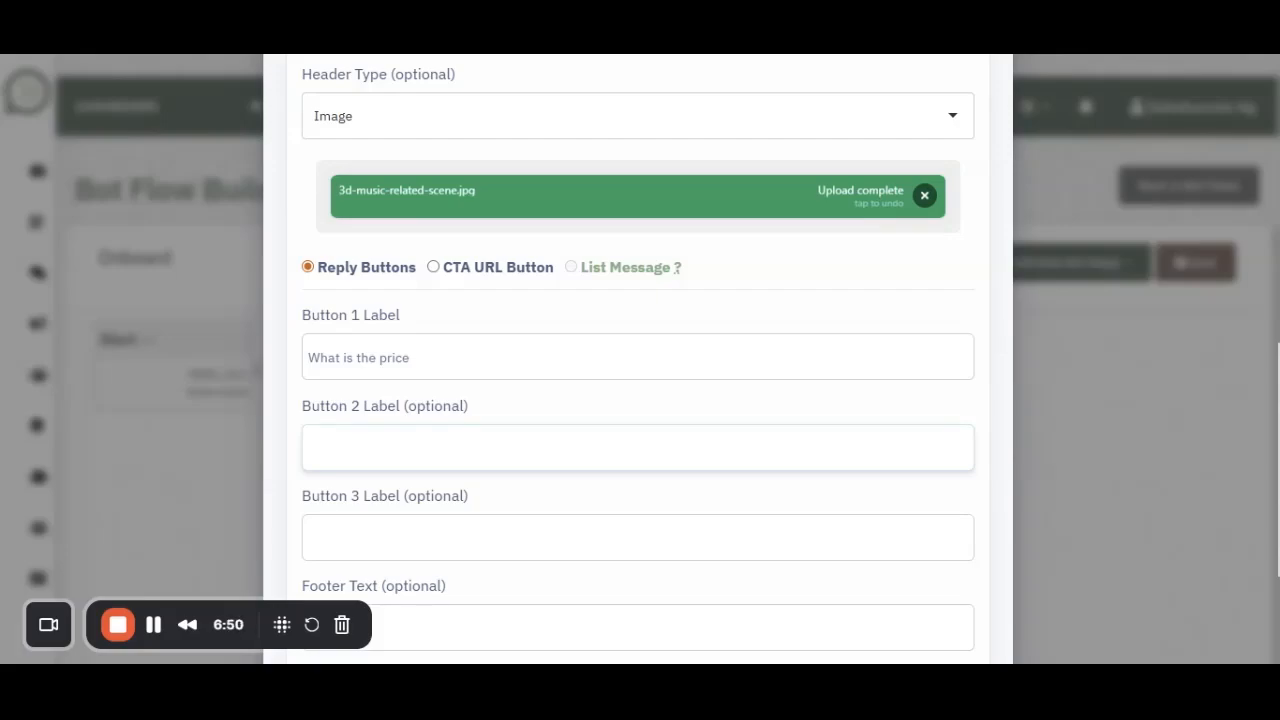
type("Do you deliver")
left_click(310, 538)
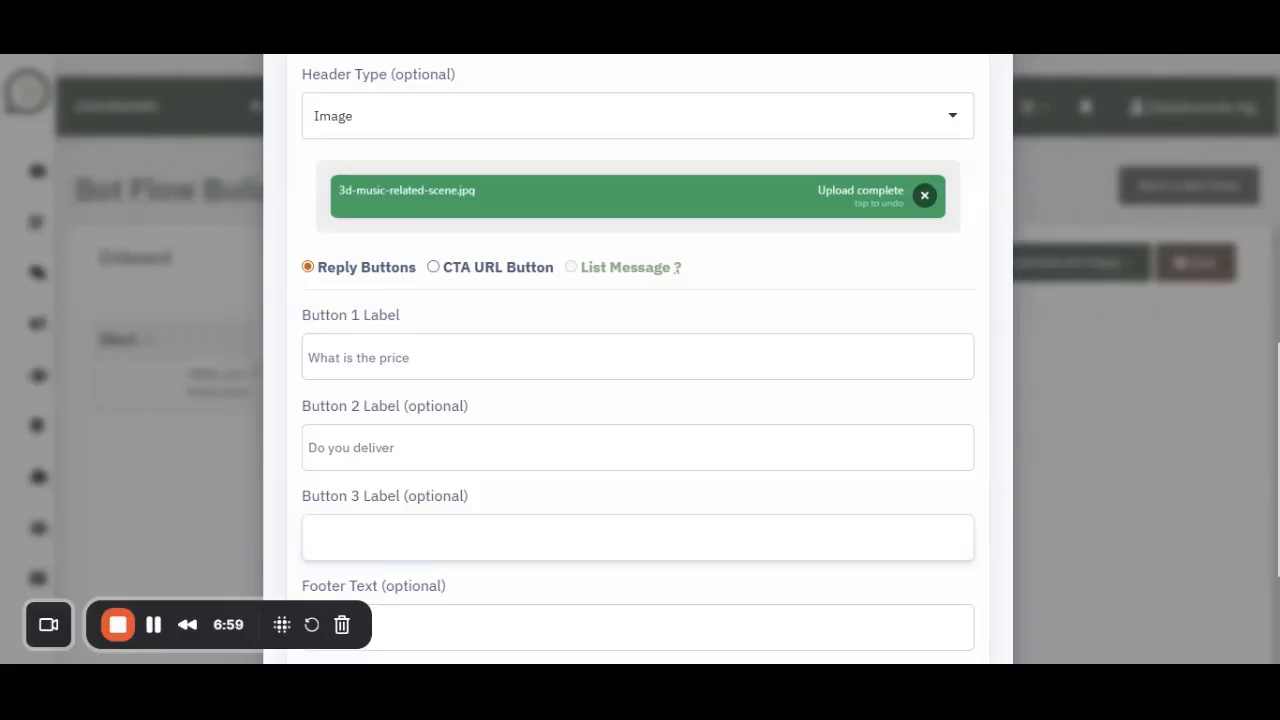
type("Chat with Support")
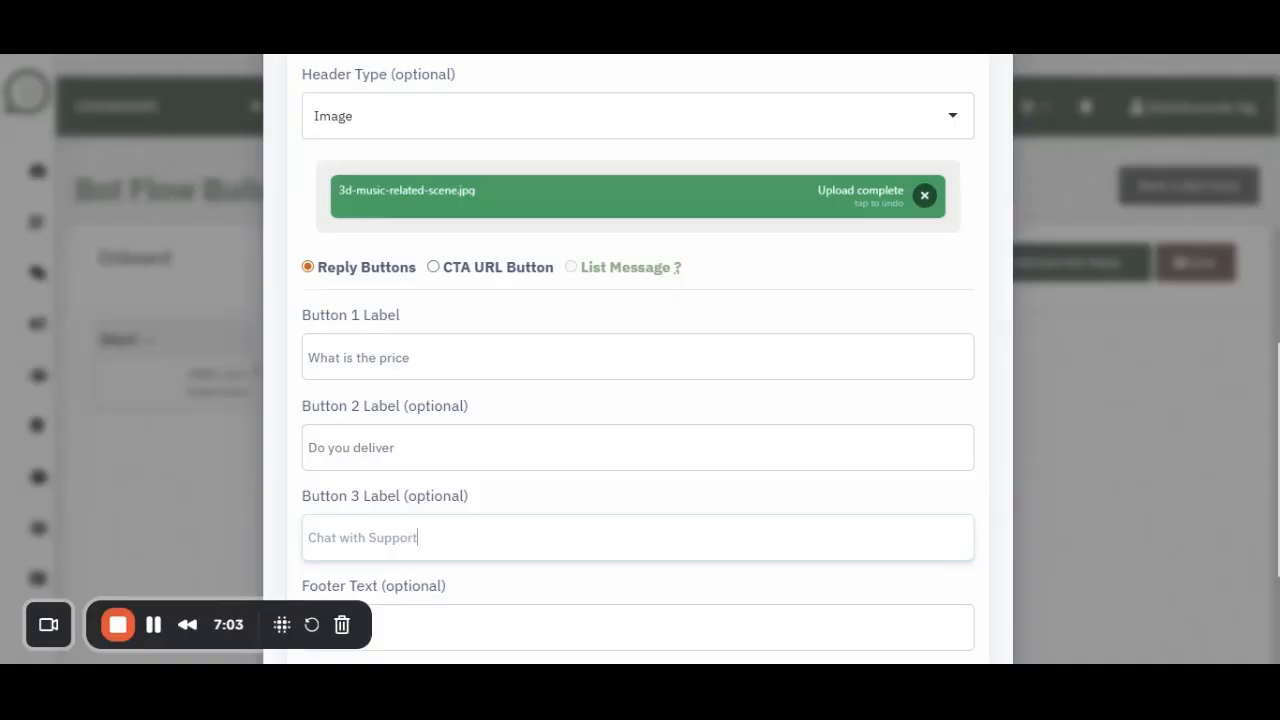
Step: Switch the reply from Reply Buttons to CTA URL Button and review its display text, URL and footer fields
scroll(509, 471, "down", 3)
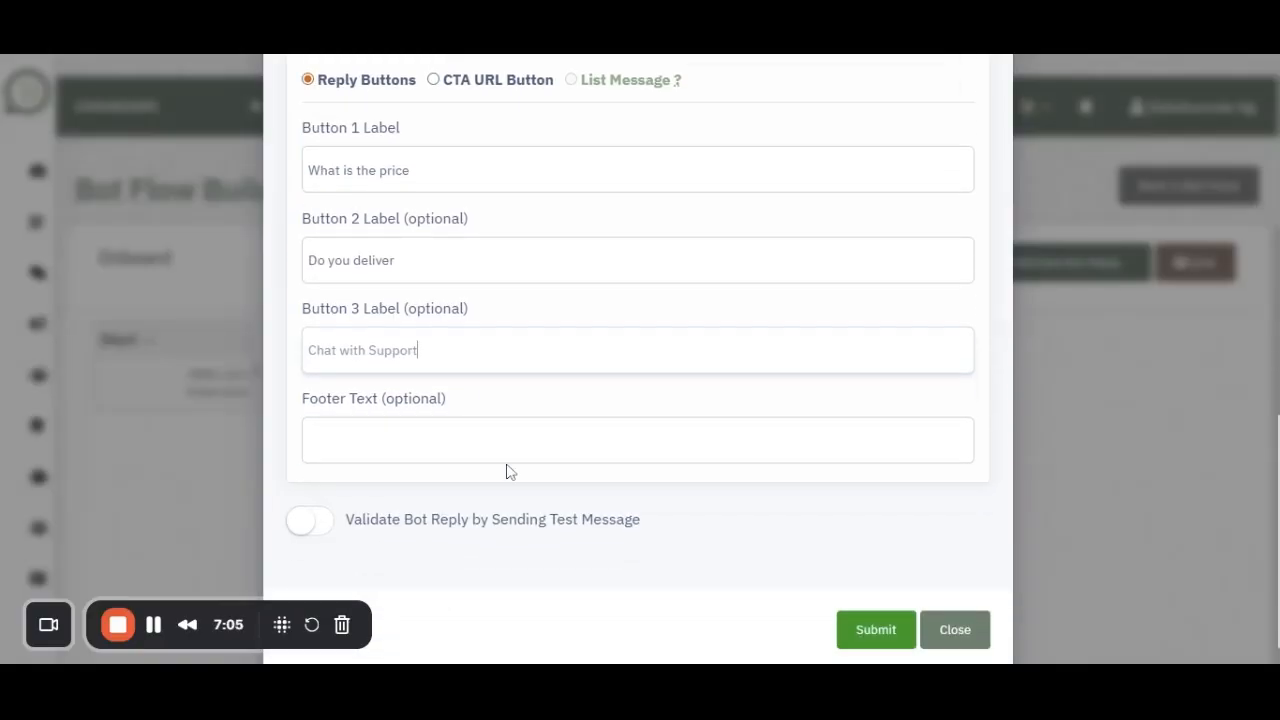
scroll(531, 328, "up", 3)
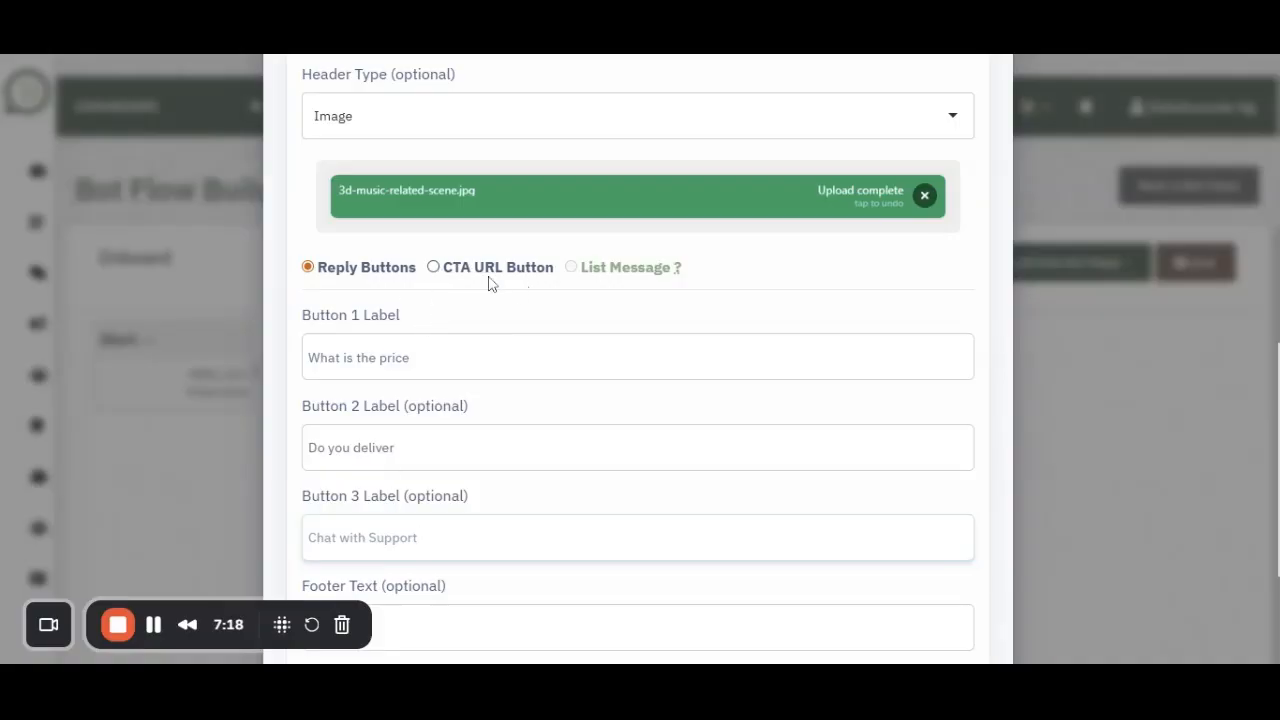
left_click(433, 269)
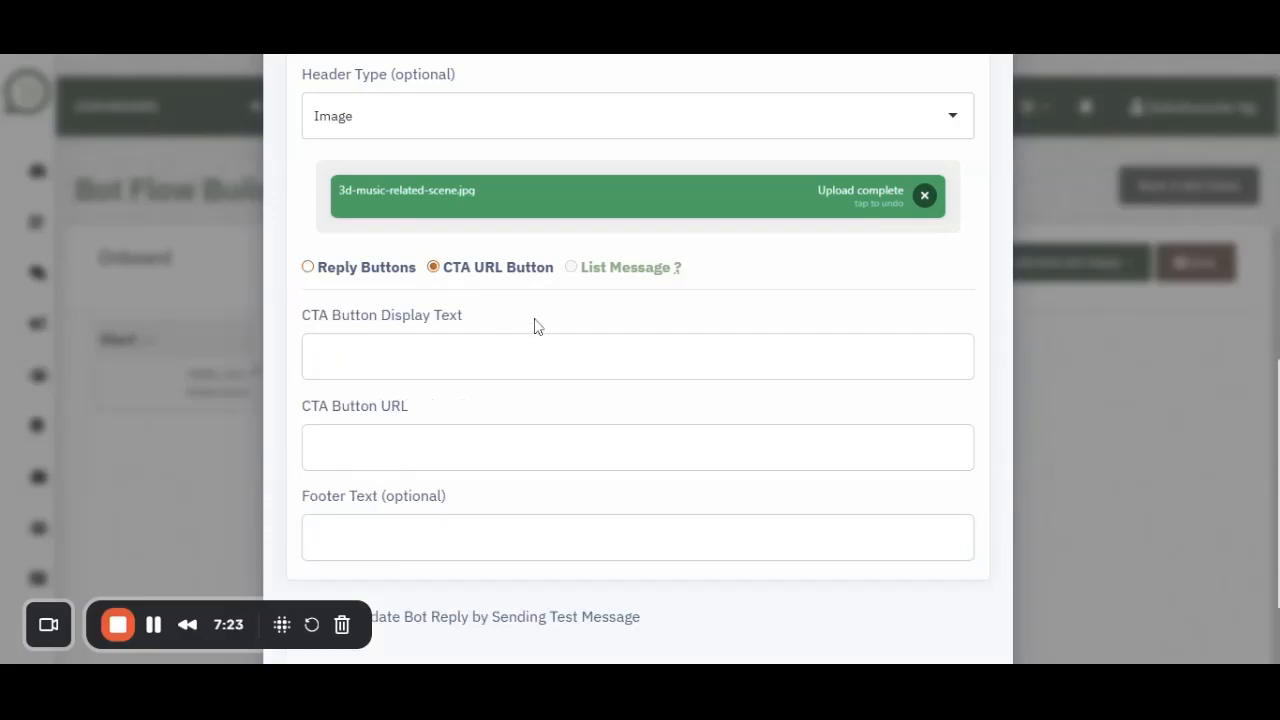
scroll(531, 323, "down", 1)
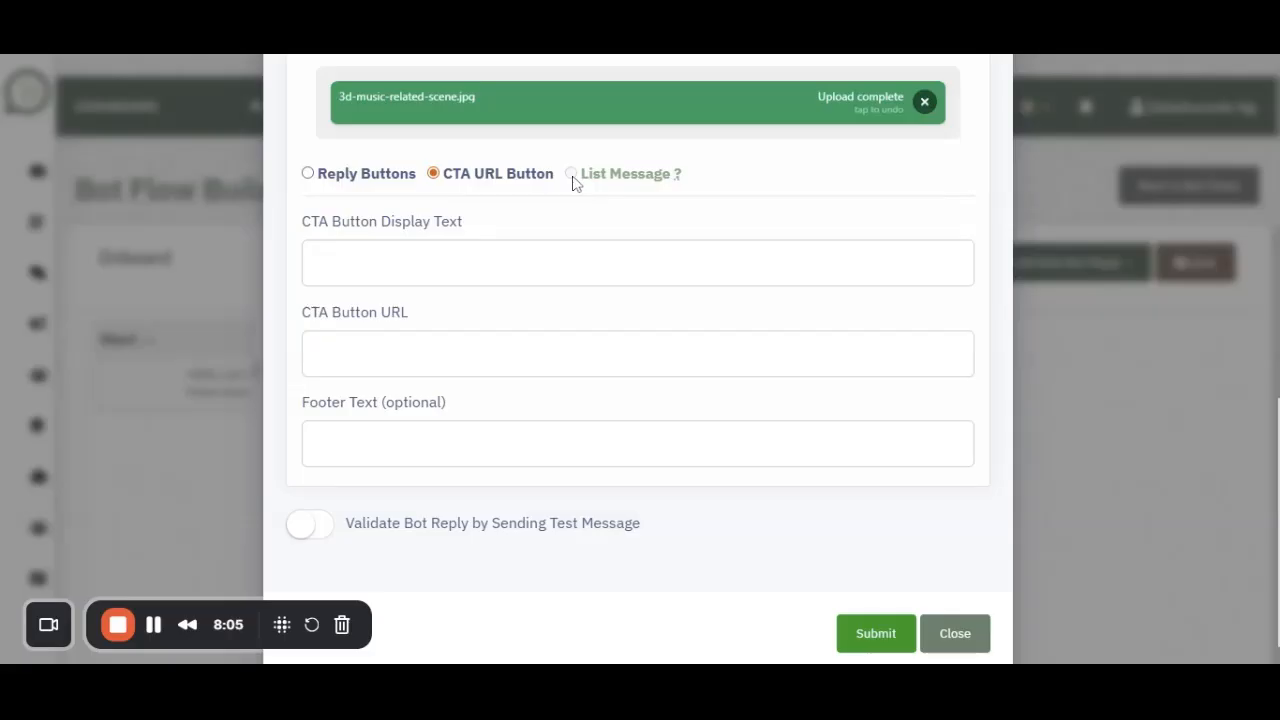
scroll(585, 185, "up", 2)
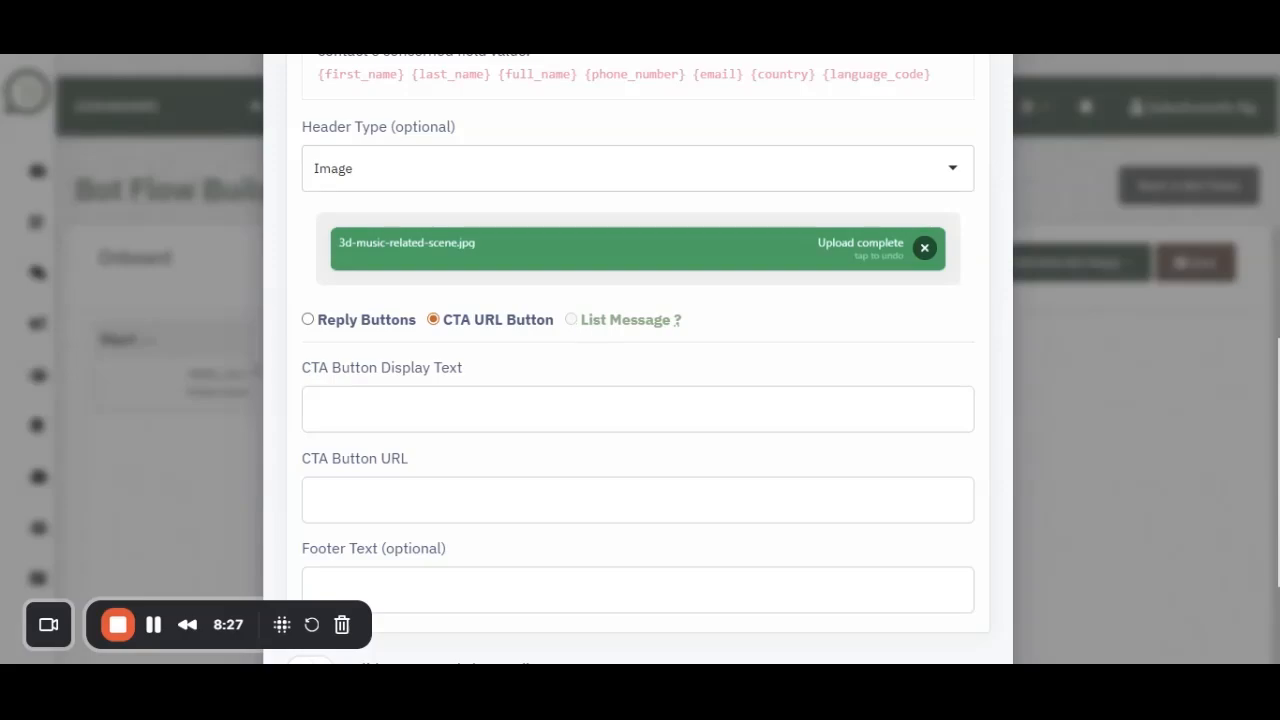
Step: Change the header type to Text and switch the reply to List Message
left_click(886, 180)
left_click(467, 226)
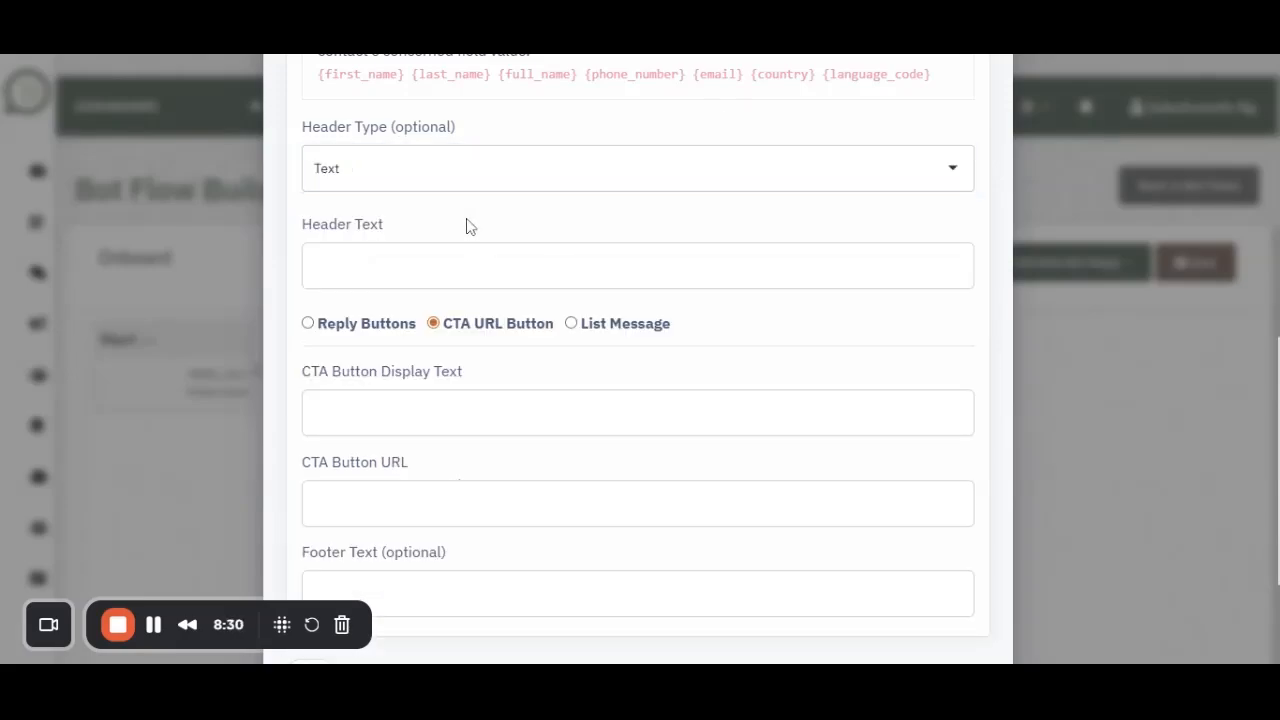
left_click(571, 324)
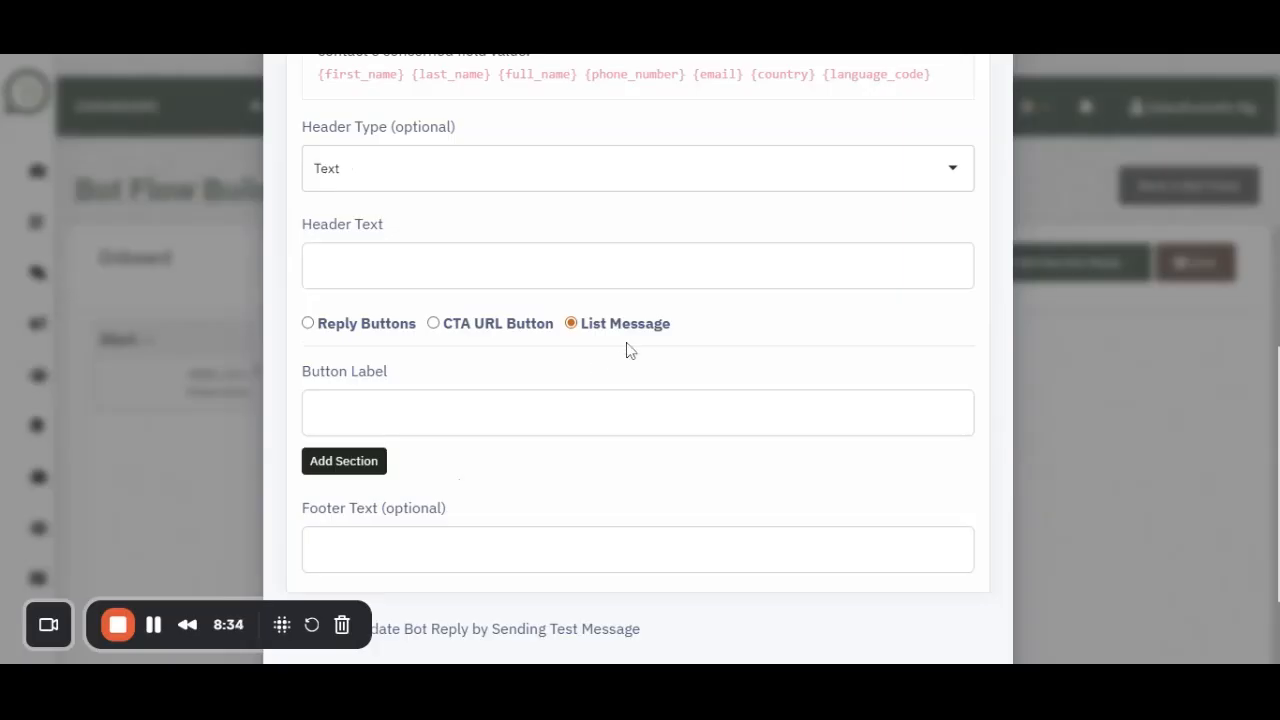
Step: Label the list message button "Make a choice" and add a section titled "Phones"
scroll(709, 349, "down", 1)
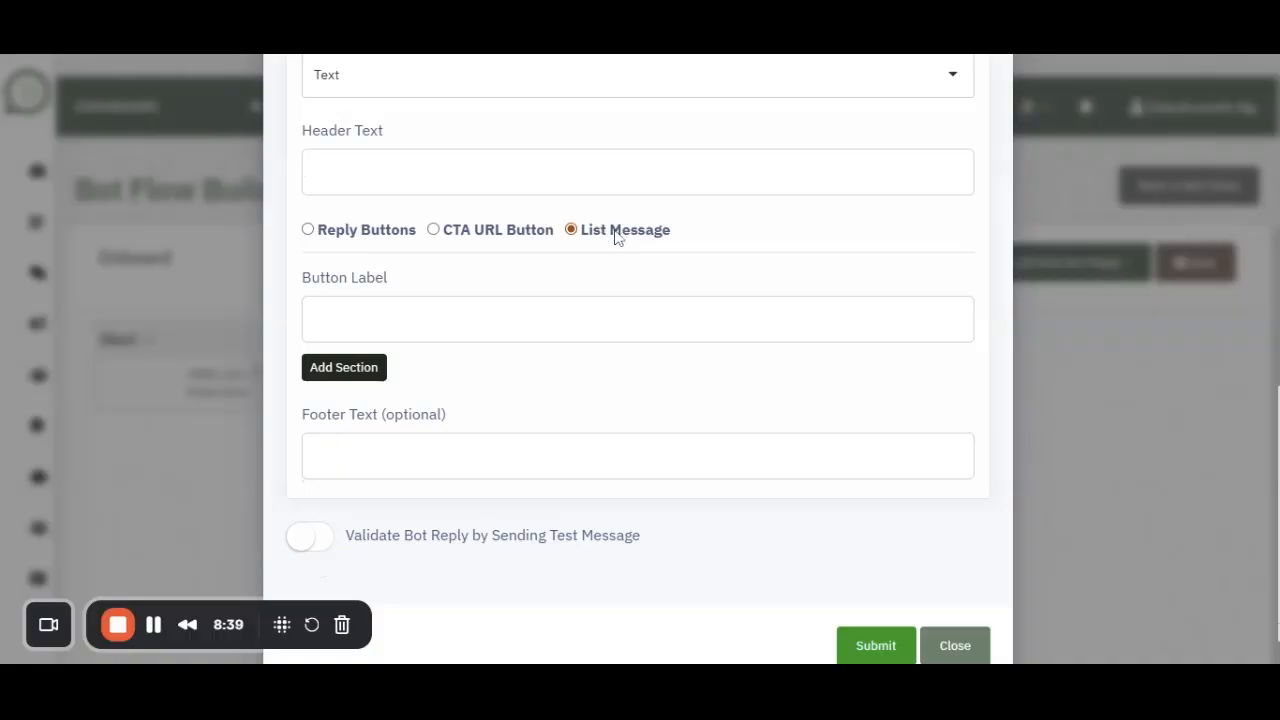
left_click(625, 319)
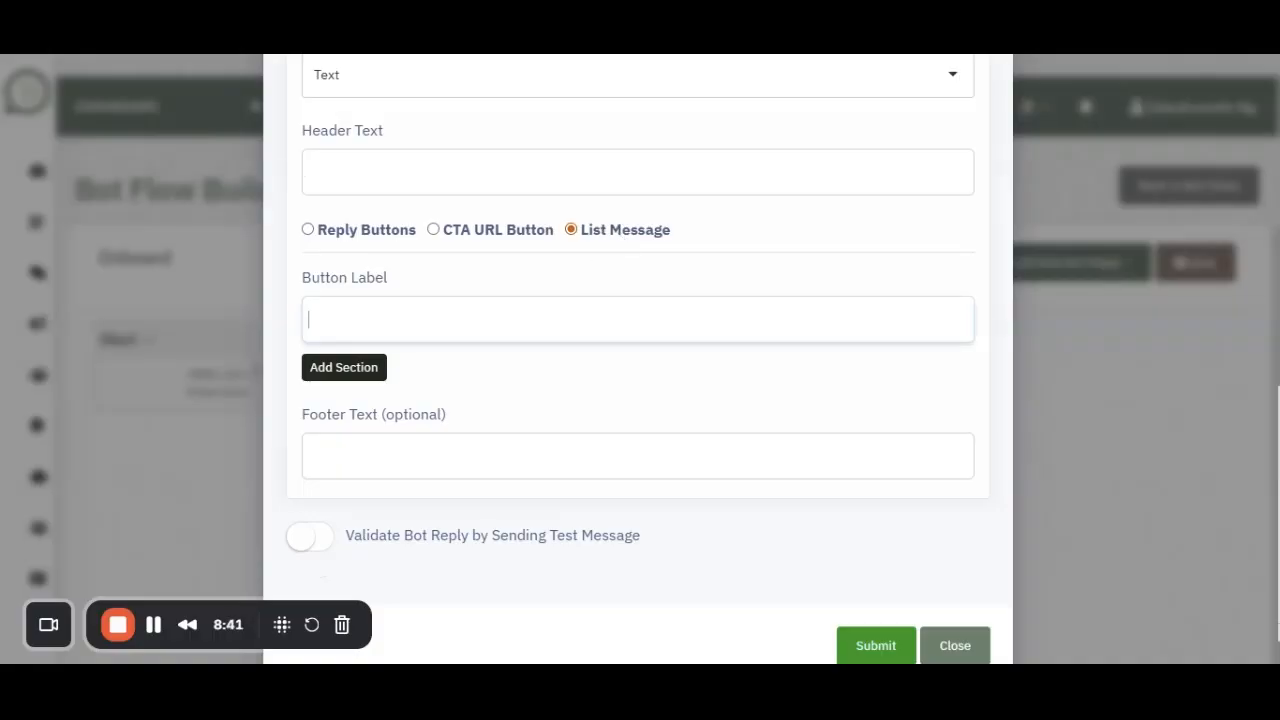
type("Make a choice")
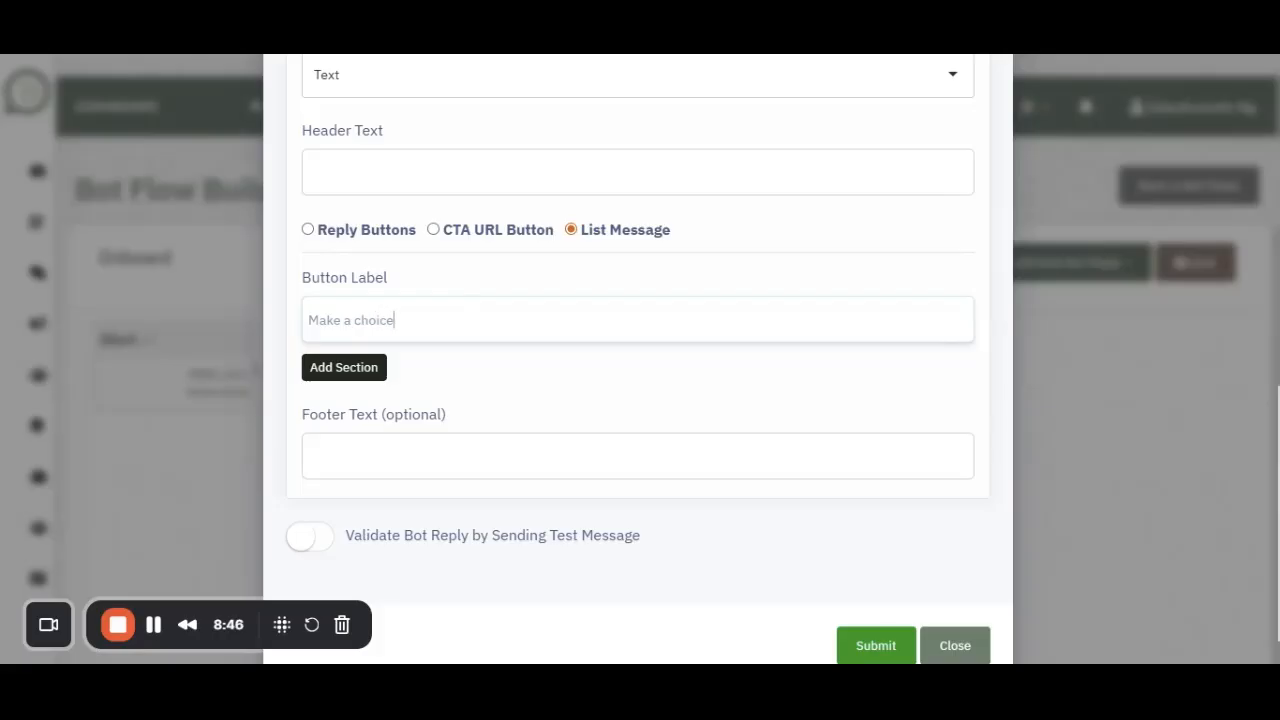
left_click(341, 367)
scroll(574, 403, "down", 2)
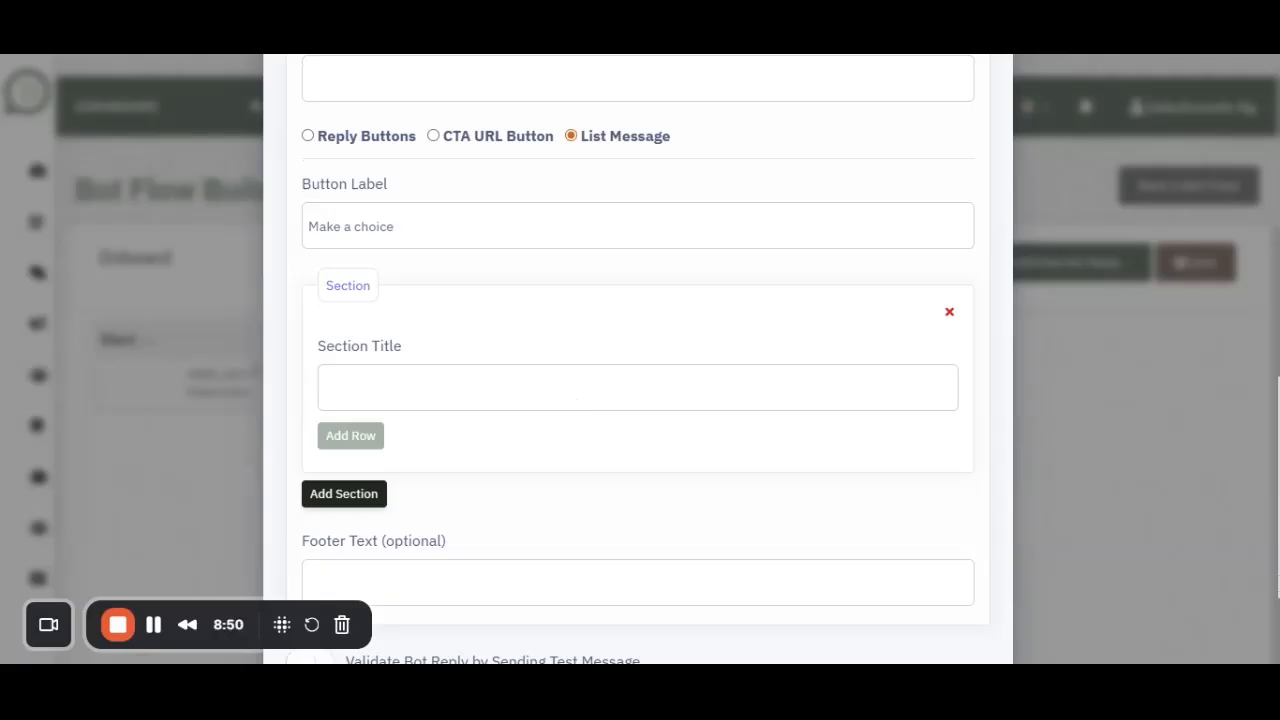
left_click(578, 397)
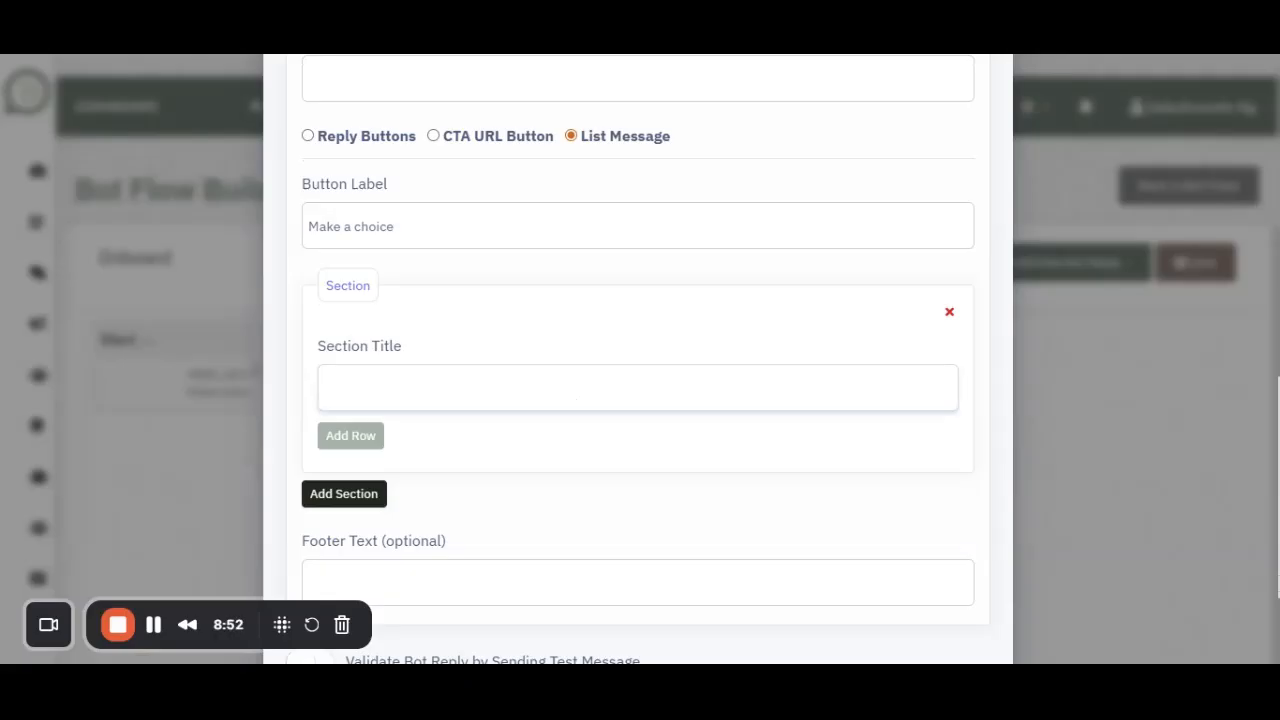
type("Phones")
Step: Add a row to the Phones section with row ID 1 and title "iPhones"
left_click(354, 435)
scroll(537, 466, "down", 2)
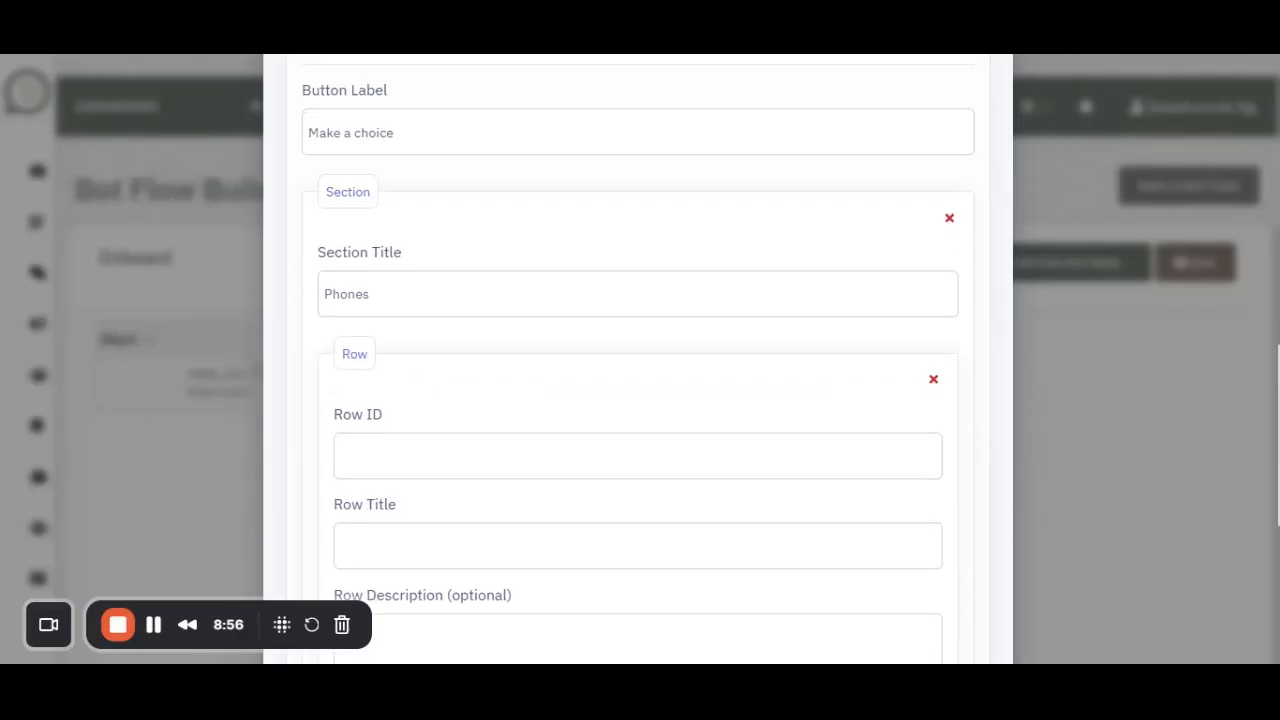
left_click(637, 456)
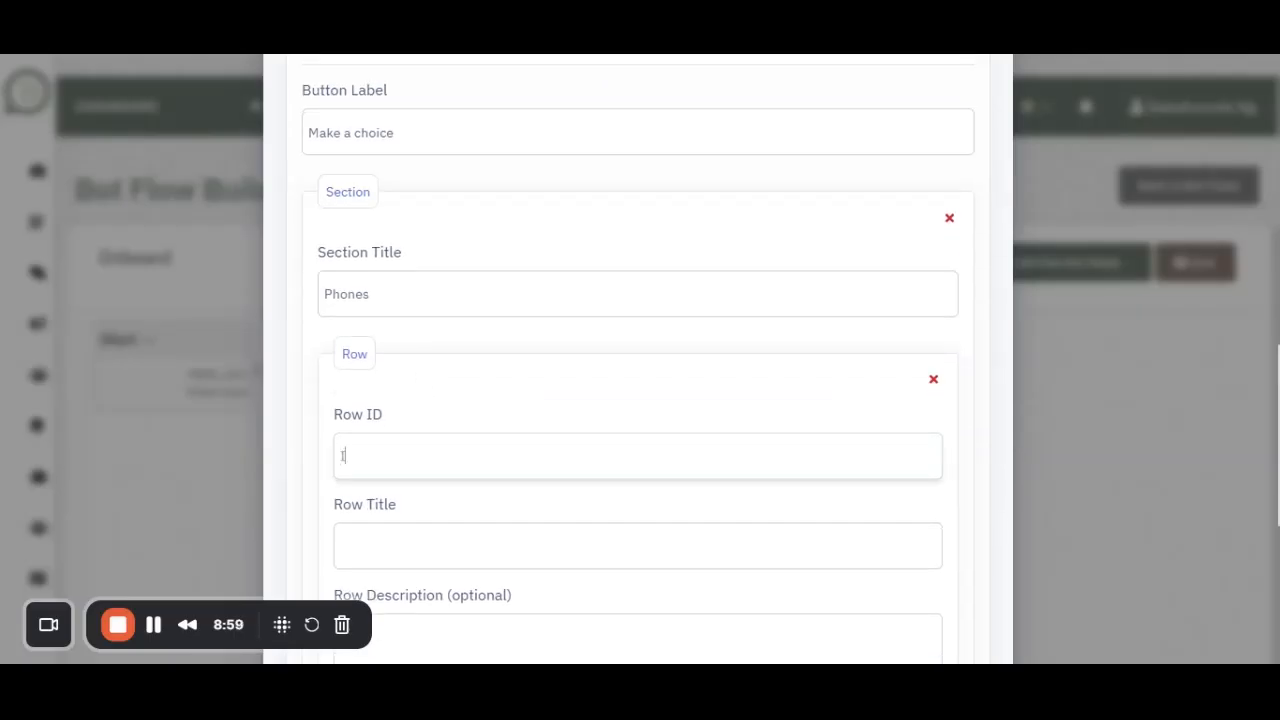
type("iphones")
scroll(434, 523, "down", 1)
scroll(406, 321, "down", 1)
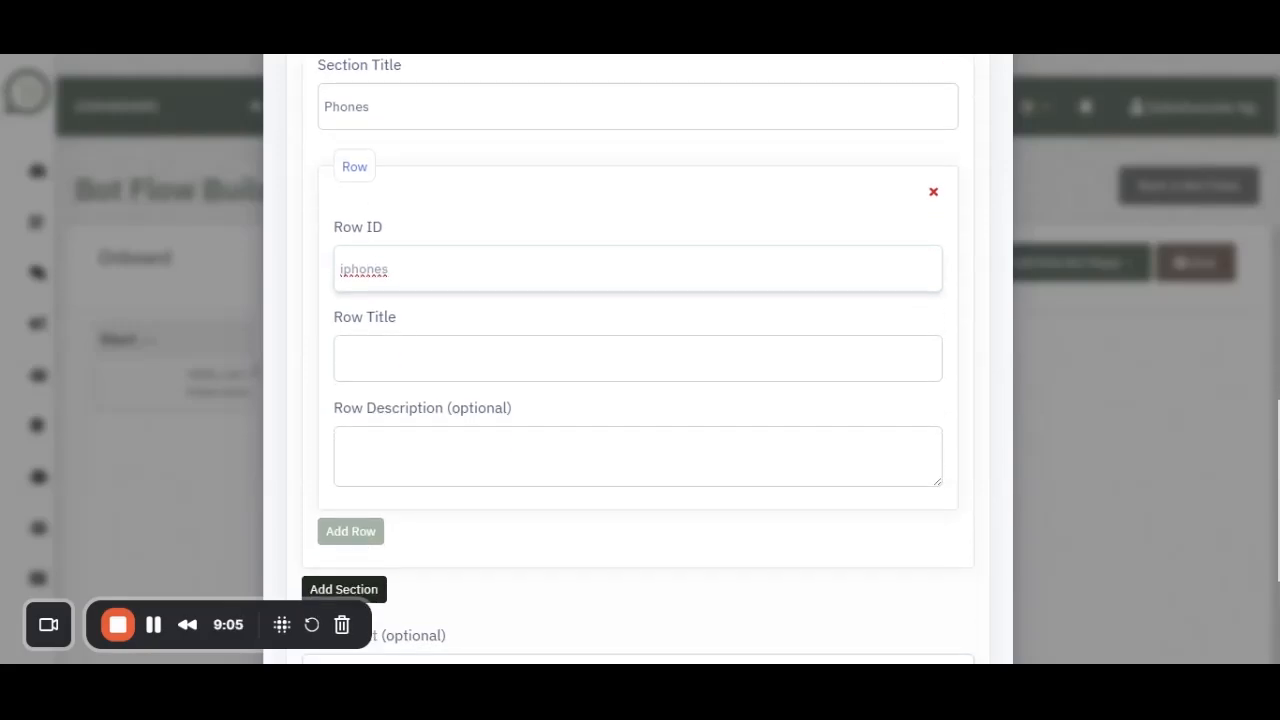
left_click_drag(392, 268, 333, 285)
type("1")
key("Tab")
type("iPhones")
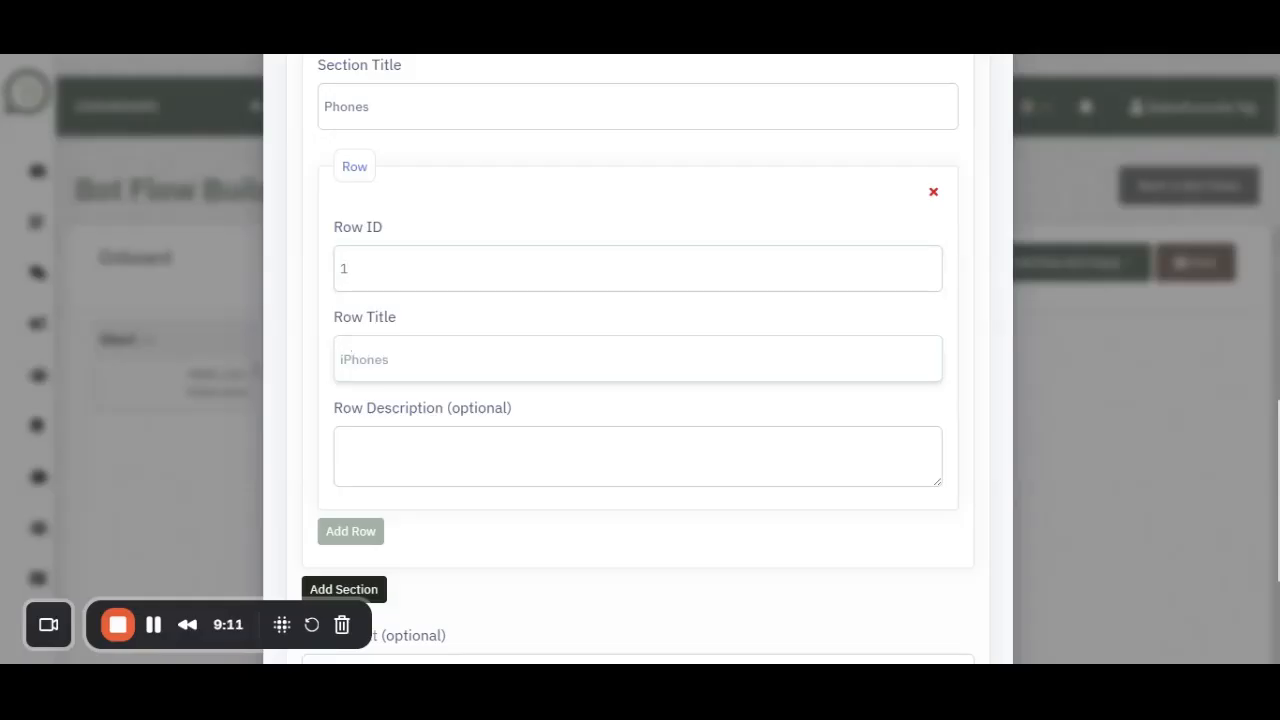
key("Tab")
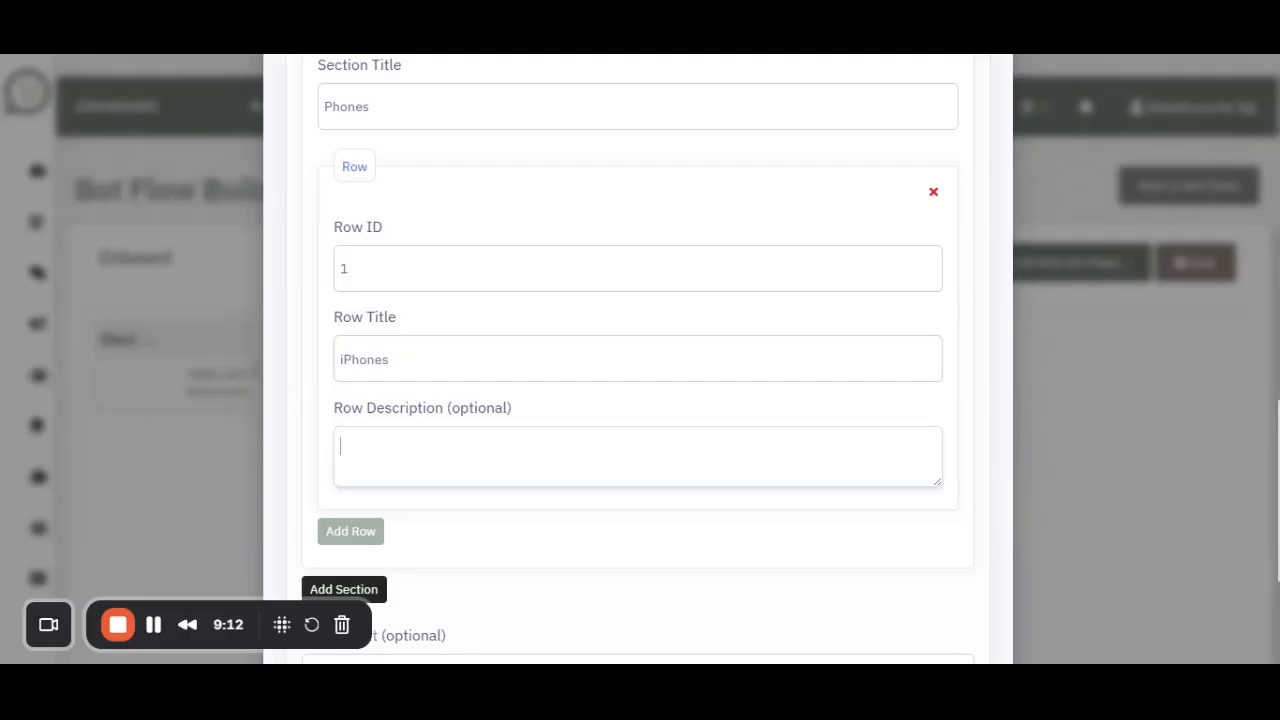
Step: Add a second row to the Phones section with row ID 2 and title "Samsung"
scroll(366, 471, "down", 1)
left_click(366, 444)
scroll(455, 448, "down", 1)
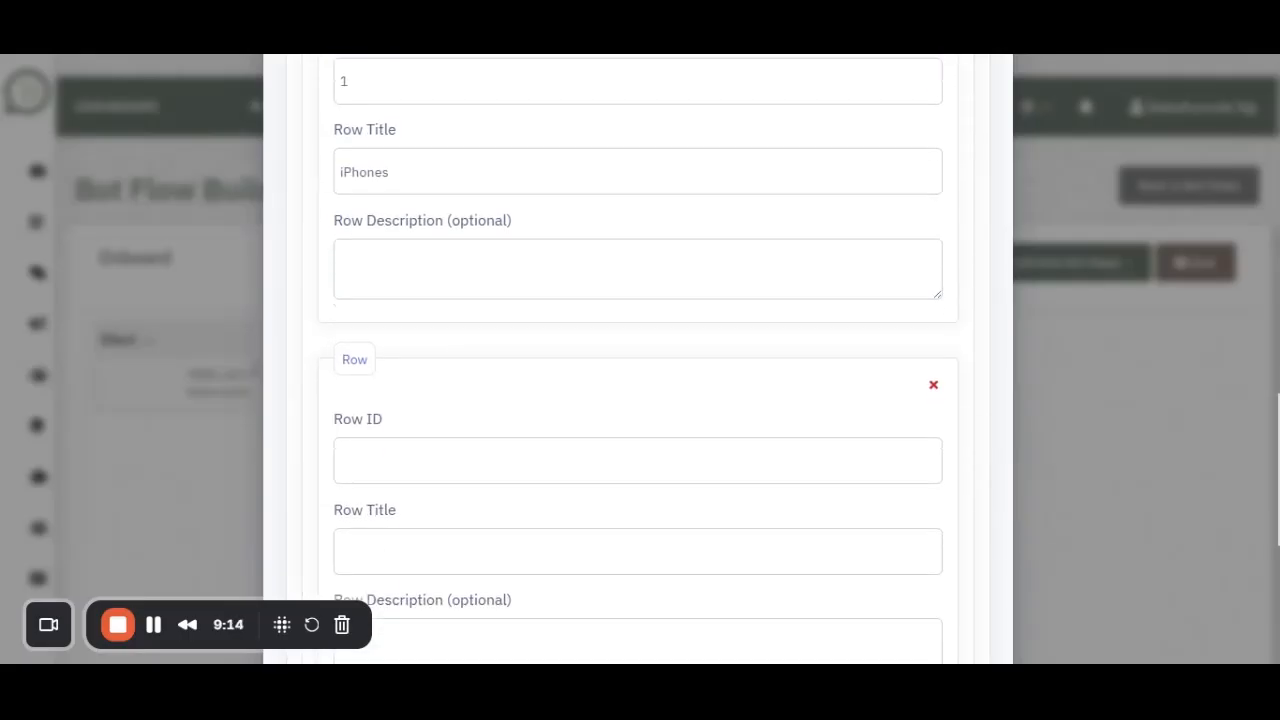
left_click(455, 455)
type("2")
scroll(455, 448, "down", 1)
key("Tab")
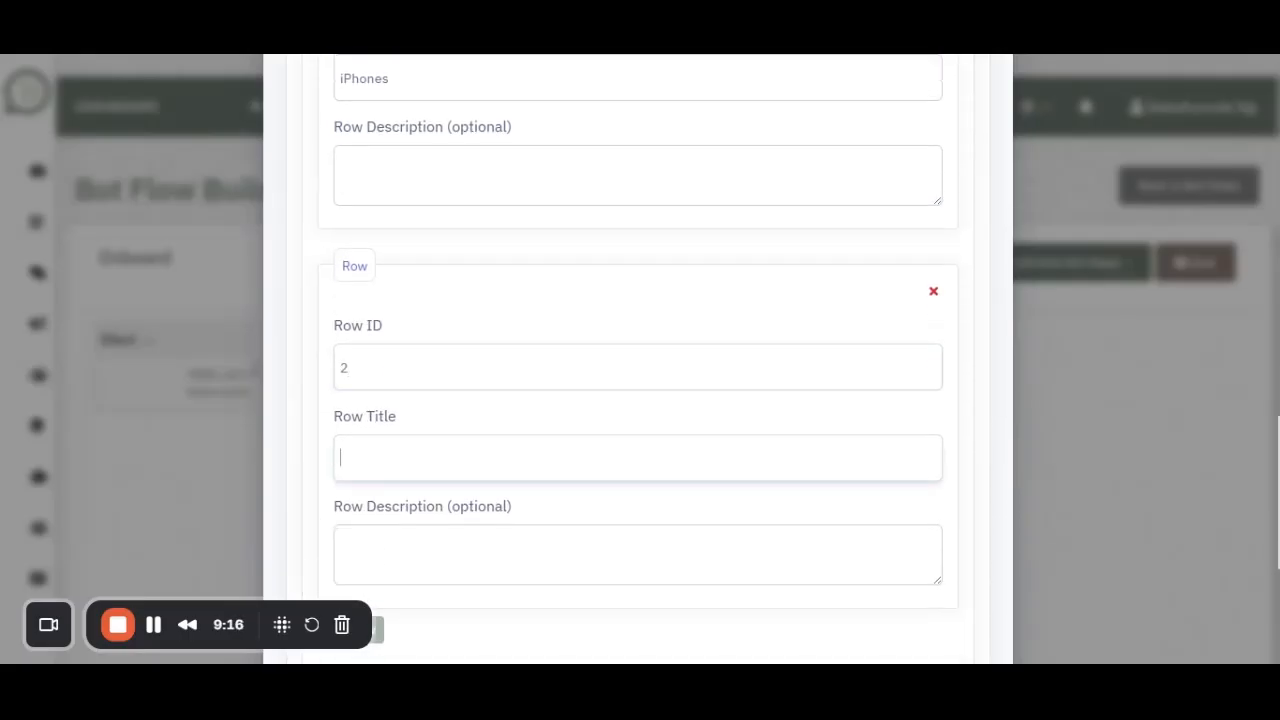
type("Samsung")
Step: Add a third row to the Phones section with row ID 3 and title "Google pixel"
scroll(440, 403, "down", 2)
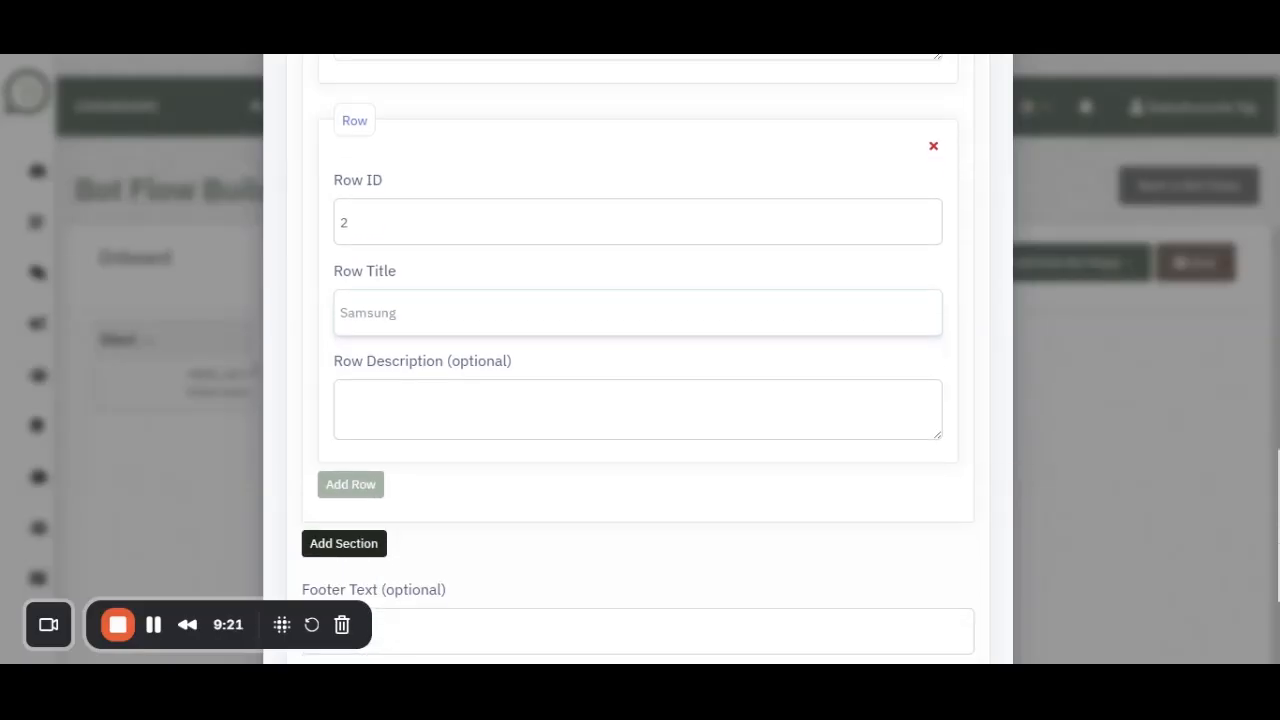
scroll(400, 455, "down", 1)
left_click(353, 444)
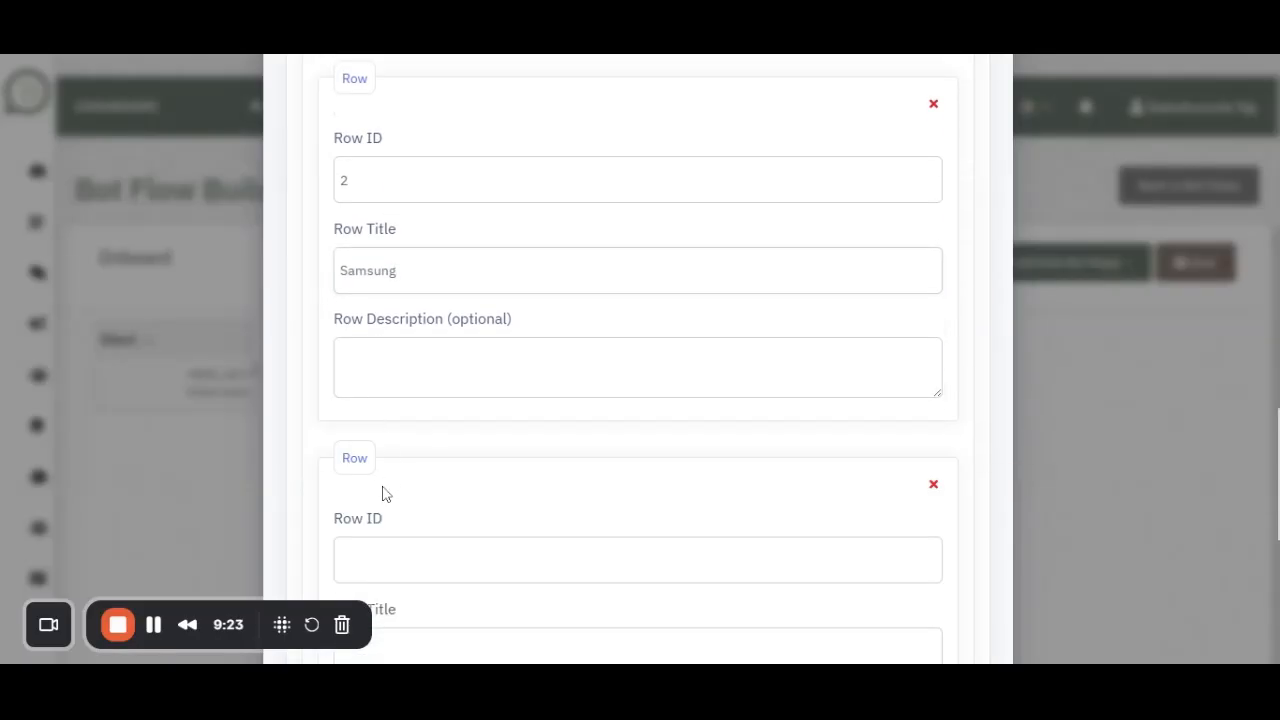
left_click(386, 560)
type("3")
scroll(638, 400, "down", 3)
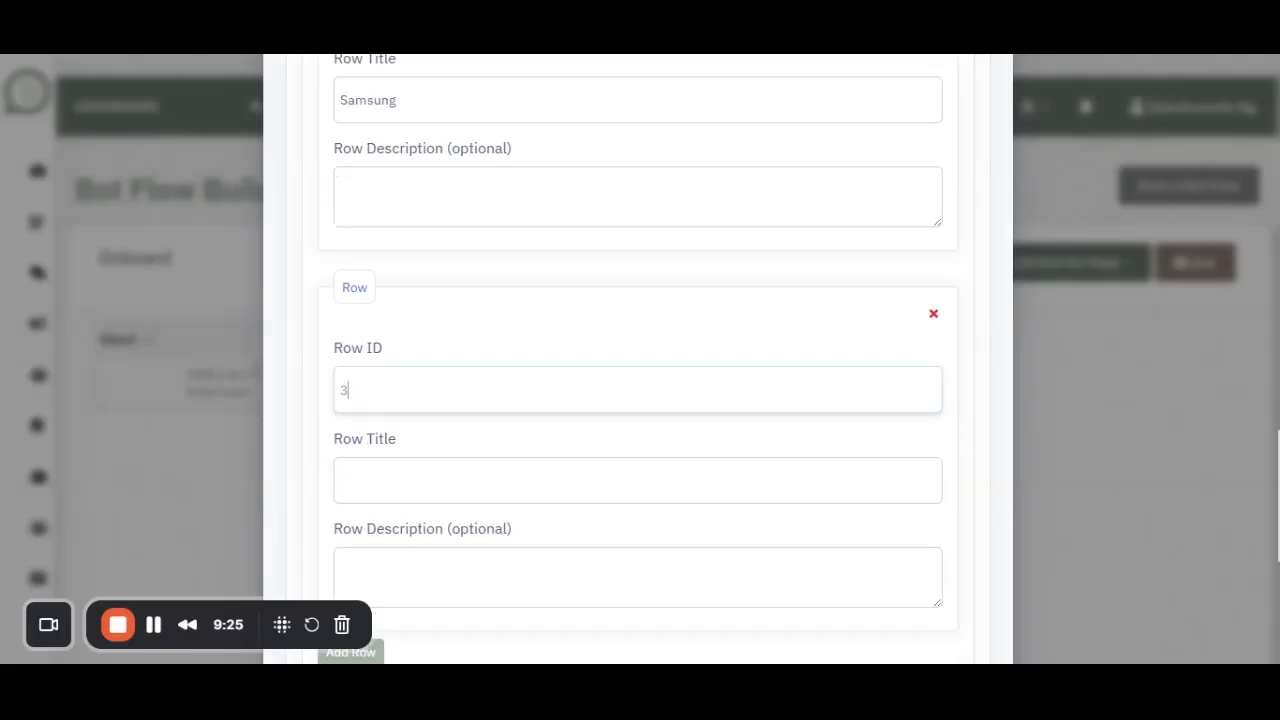
key("Tab")
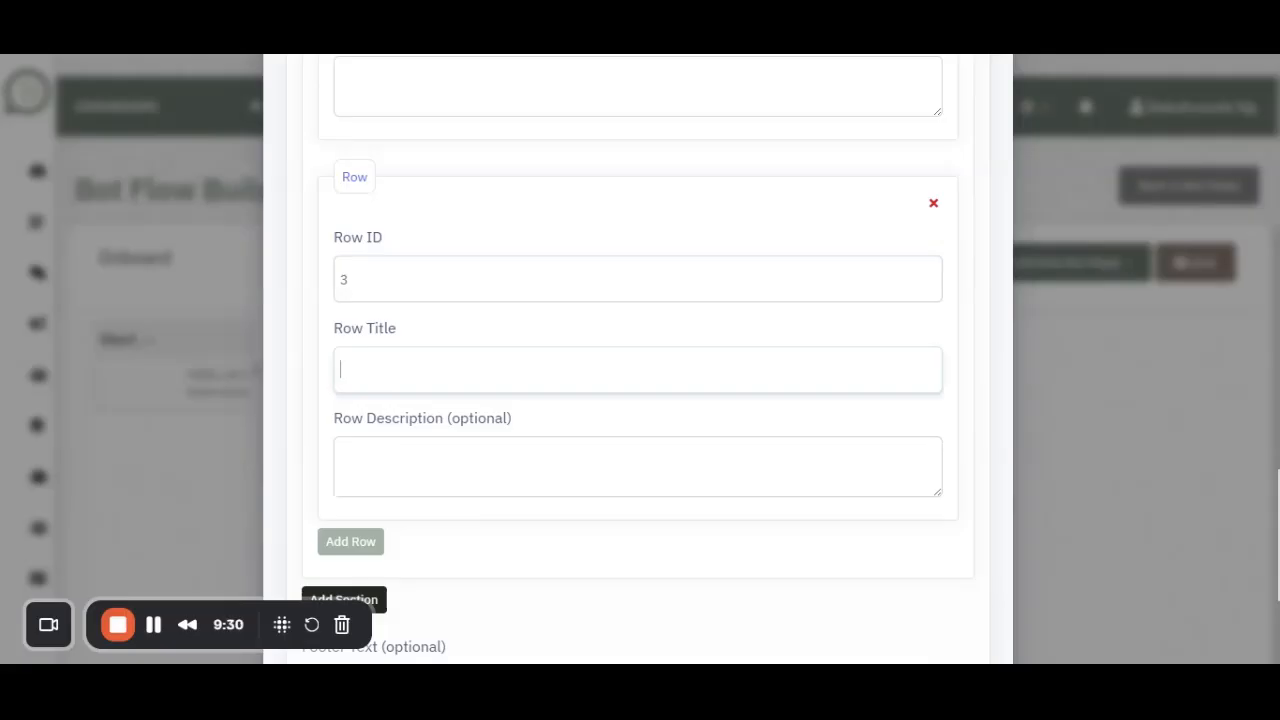
type("Google pixel")
Step: Add another section to the list message and title it "Laptops"
scroll(465, 393, "down", 1)
scroll(465, 393, "down", 2)
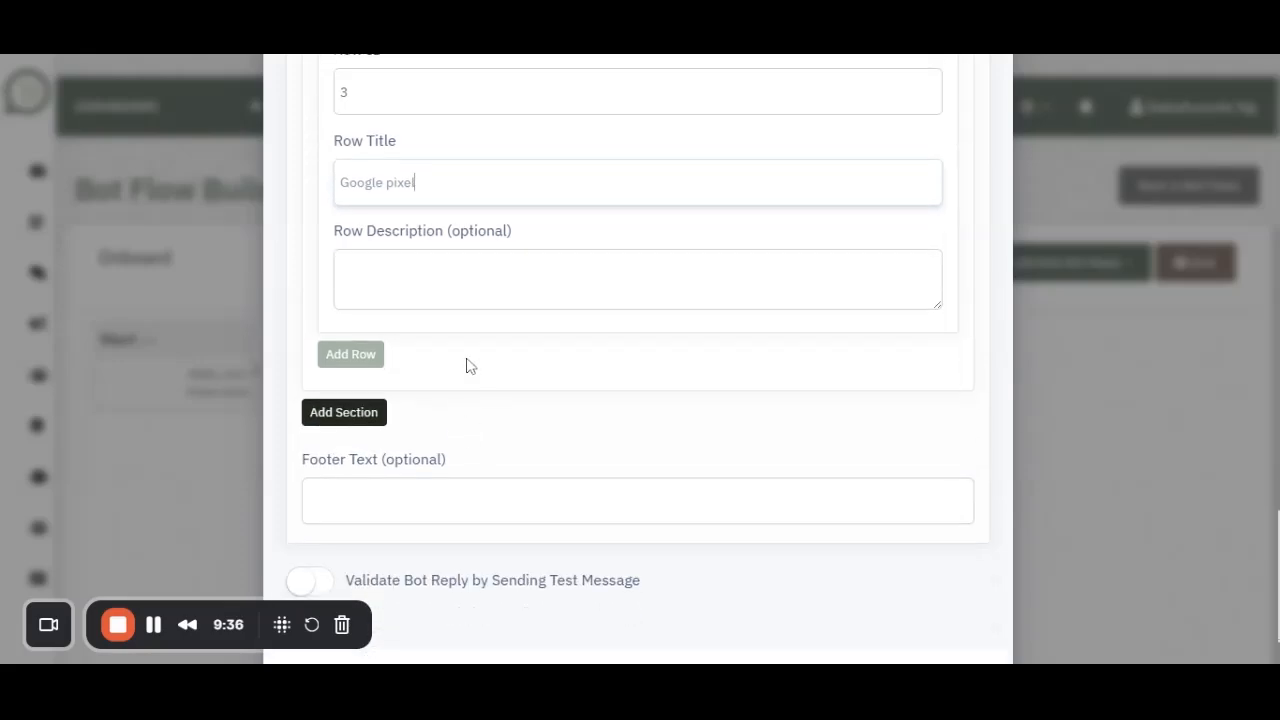
left_click(344, 421)
scroll(494, 411, "down", 3)
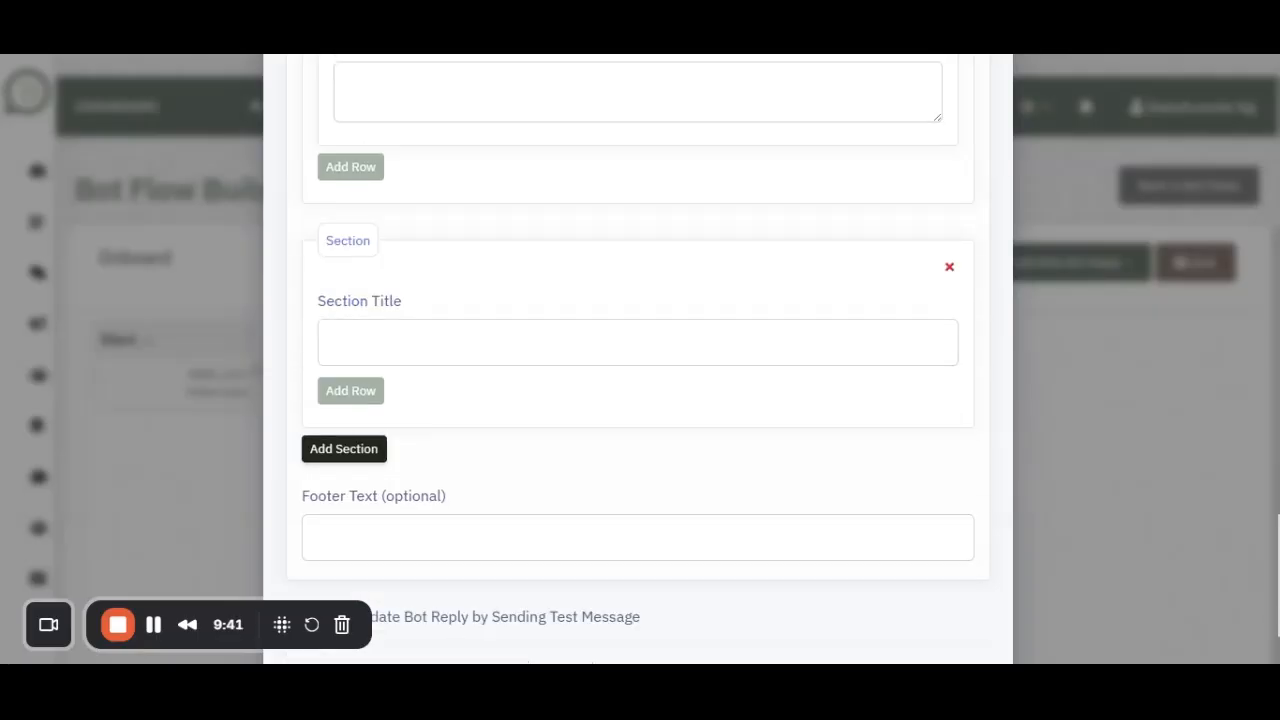
type("Laptops")
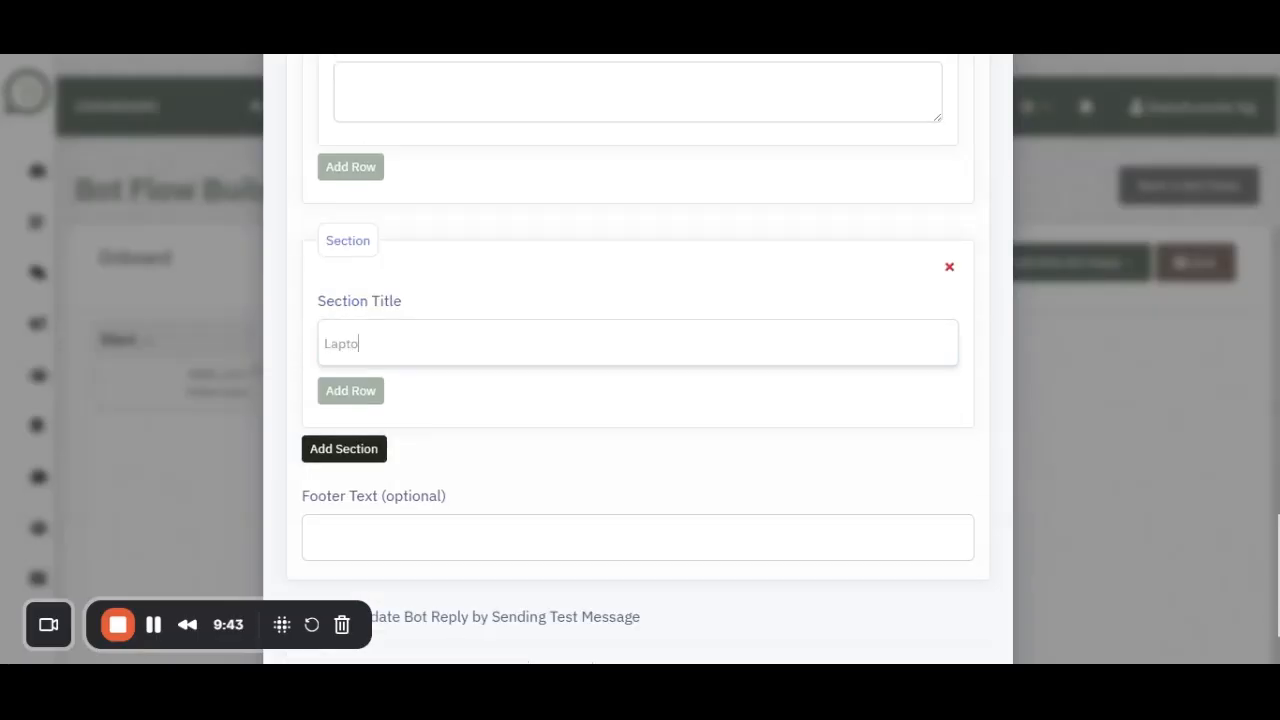
Step: Add a row to the Laptops section with row ID 1 and title "Lenovos"
left_click(360, 396)
scroll(476, 433, "down", 1)
left_click(474, 412)
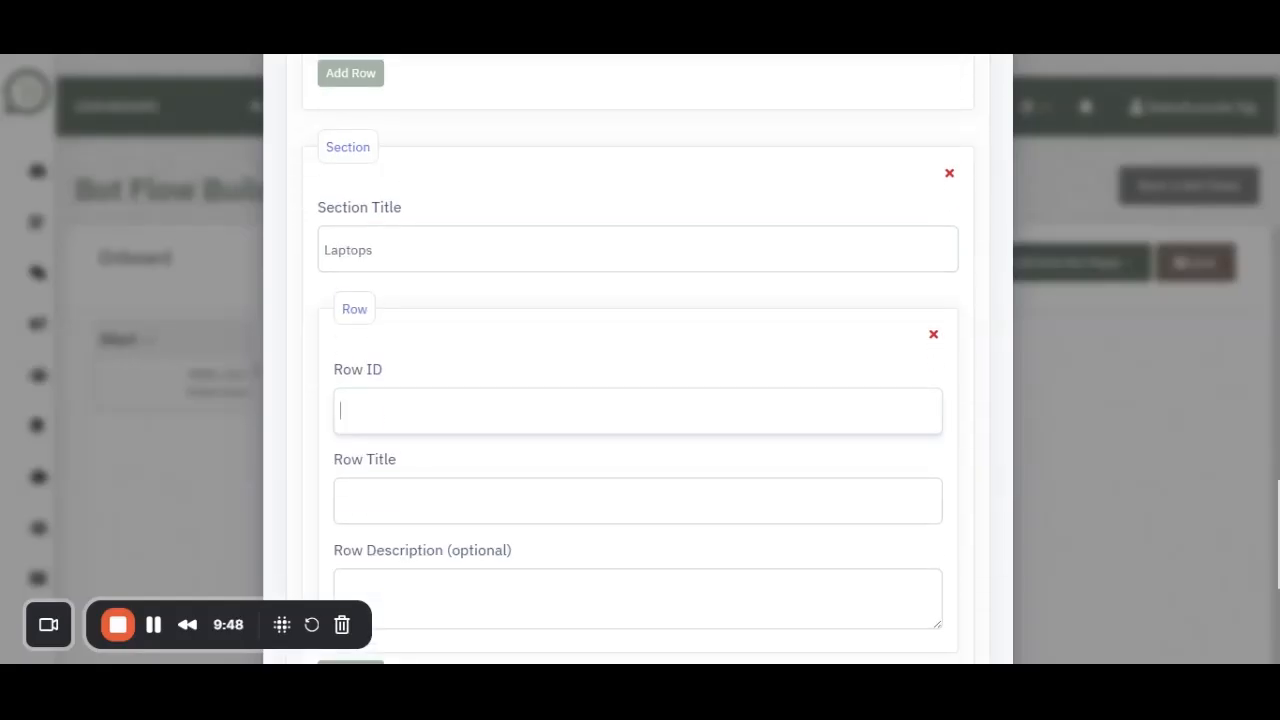
type("1")
left_click(416, 495)
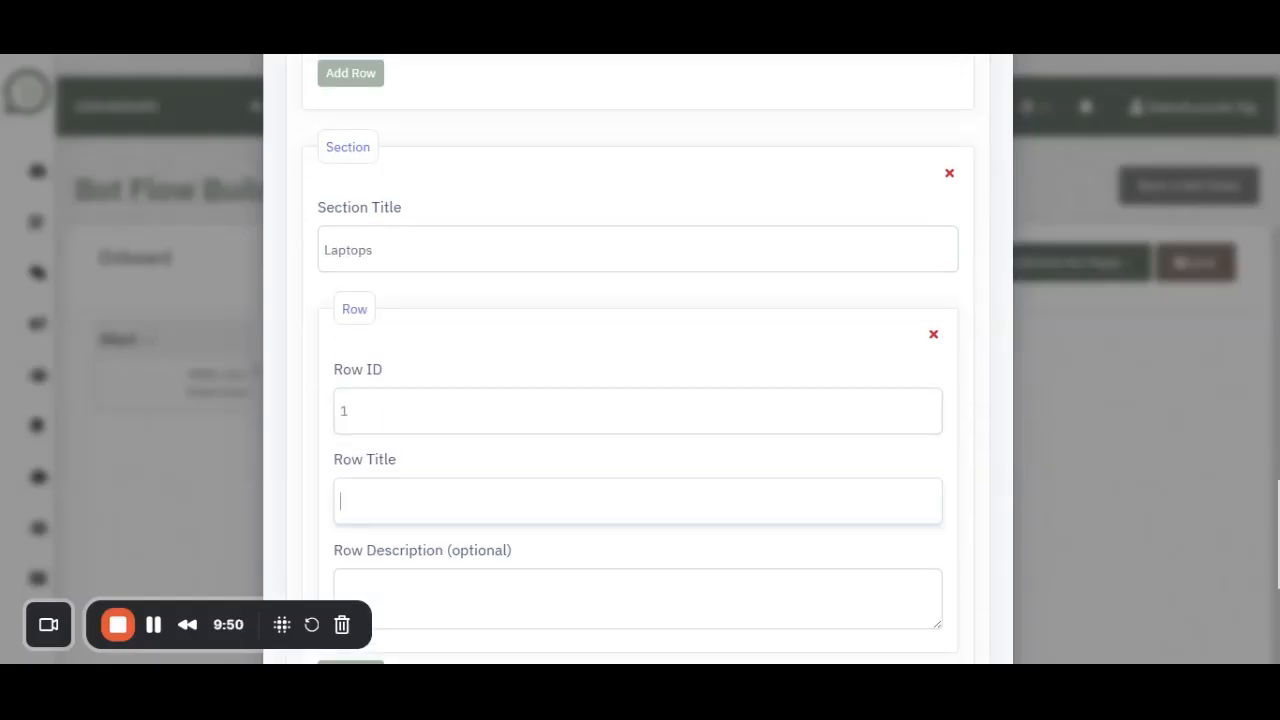
type("Lenovos")
Step: Add a second row to the Laptops section with row ID 2 and title "Hp"
scroll(443, 466, "down", 2)
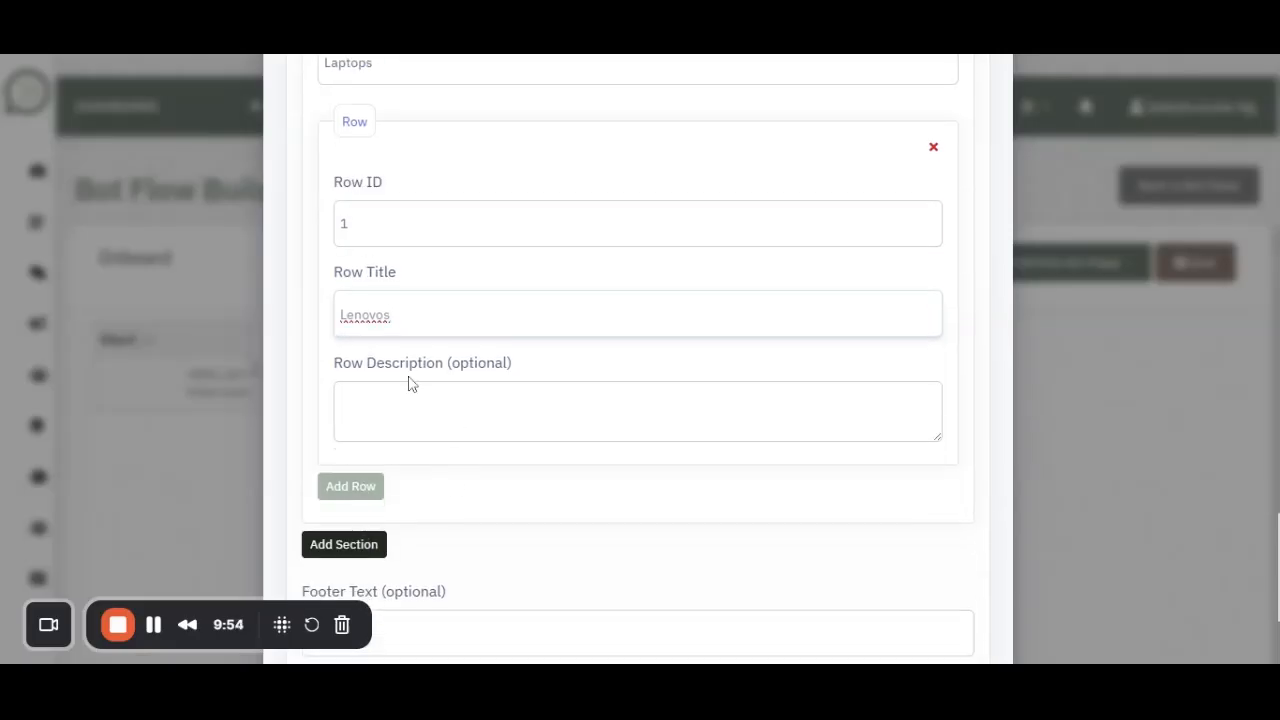
left_click(375, 487)
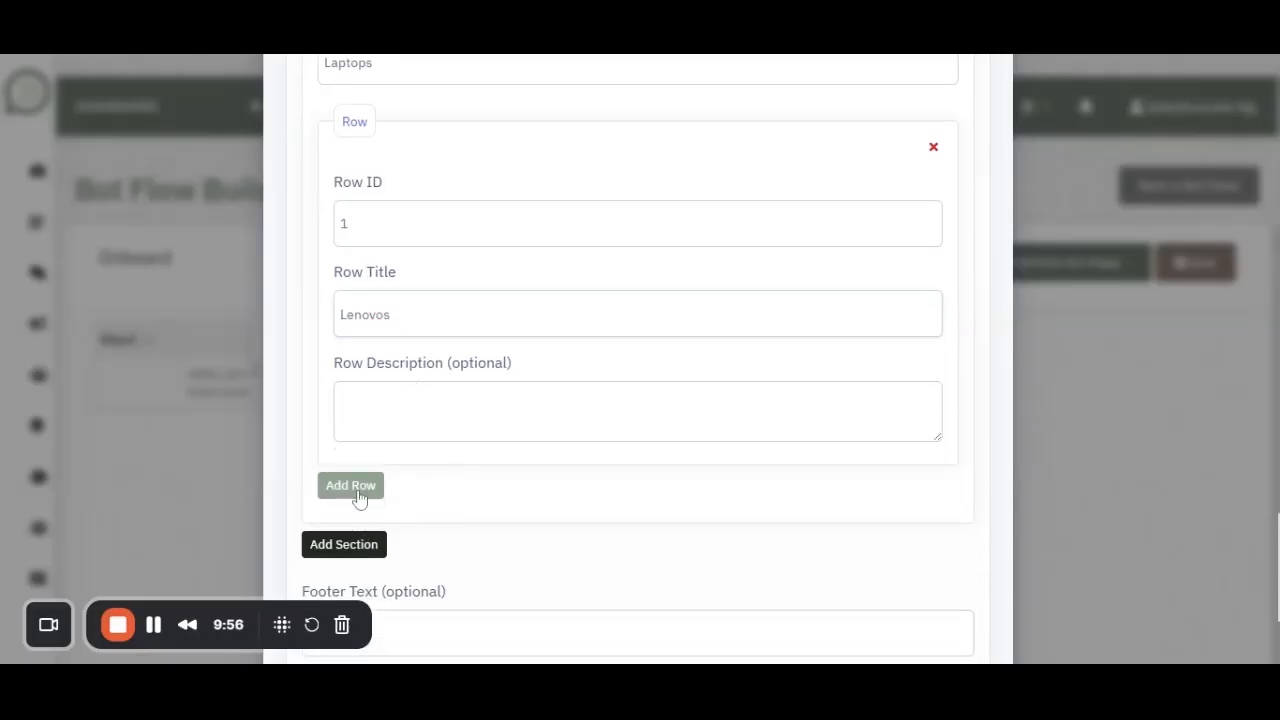
scroll(428, 470, "down", 1)
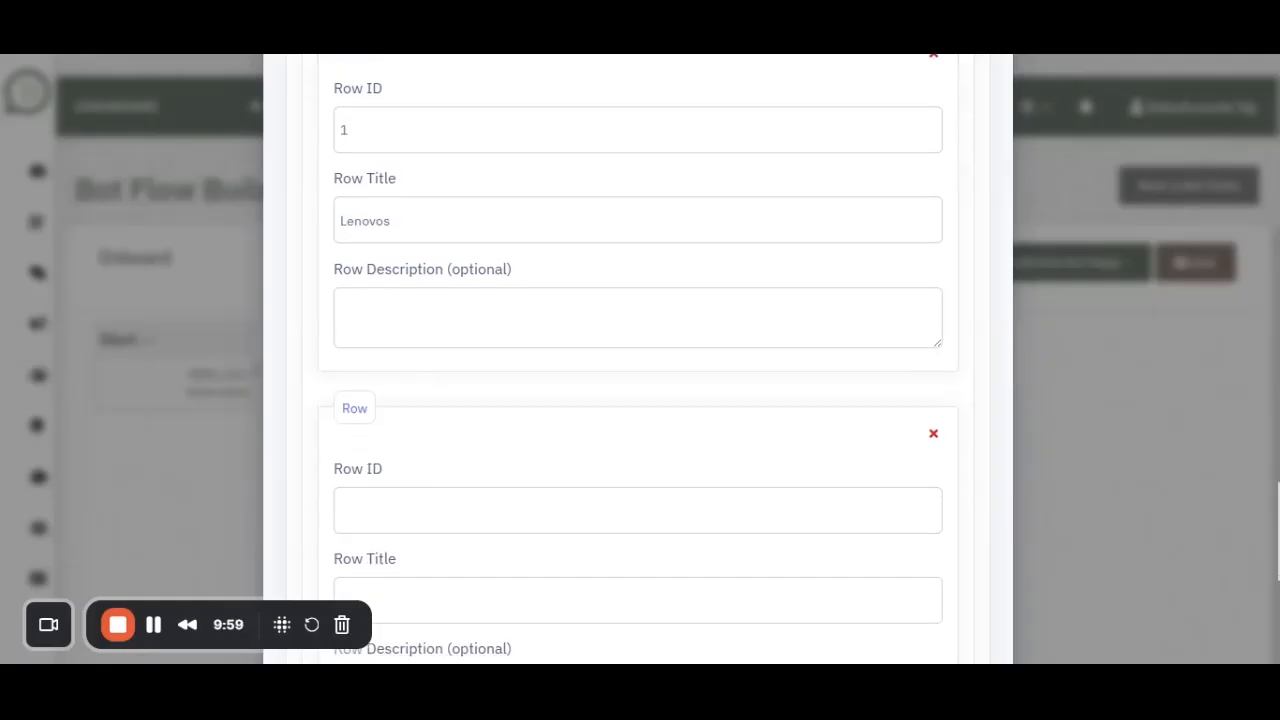
left_click(430, 510)
type("2")
scroll(430, 508, "down", 2)
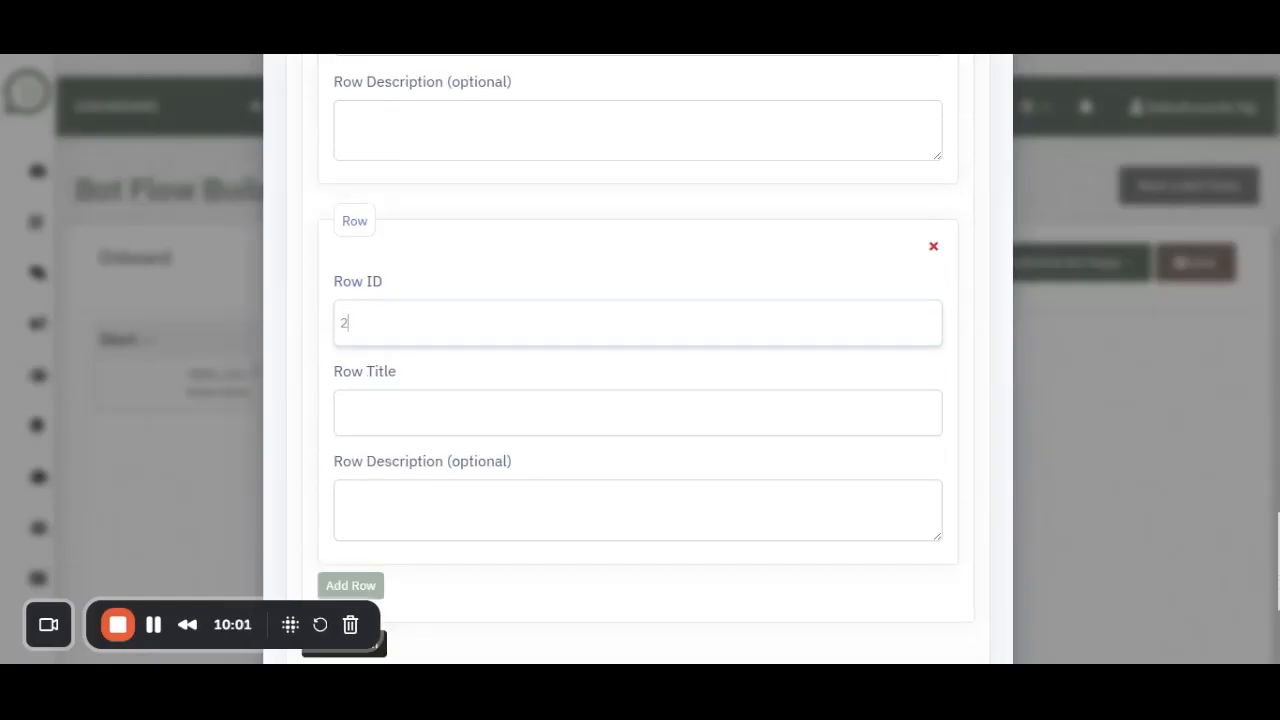
left_click(432, 415)
type("Hp")
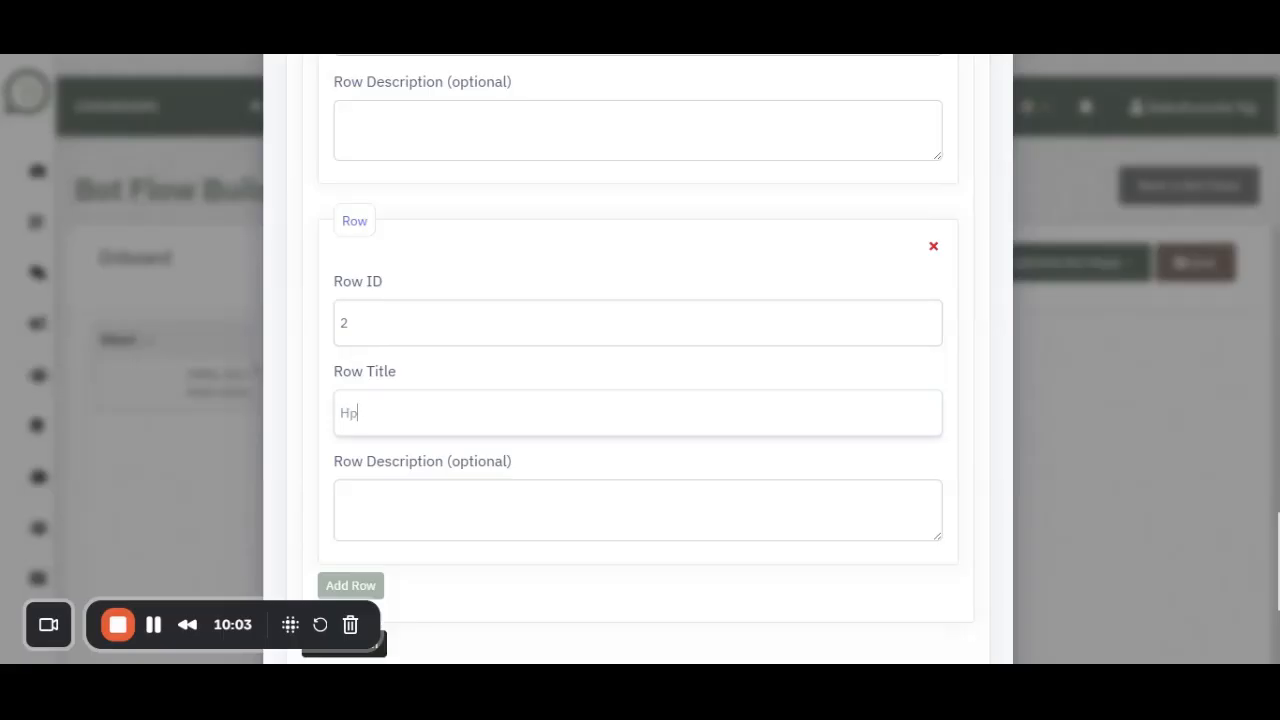
Step: Review the whole bot reply form, from the list sections and rows up to the name, reply text and header settings
scroll(390, 498, "down", 1)
scroll(446, 526, "down", 3)
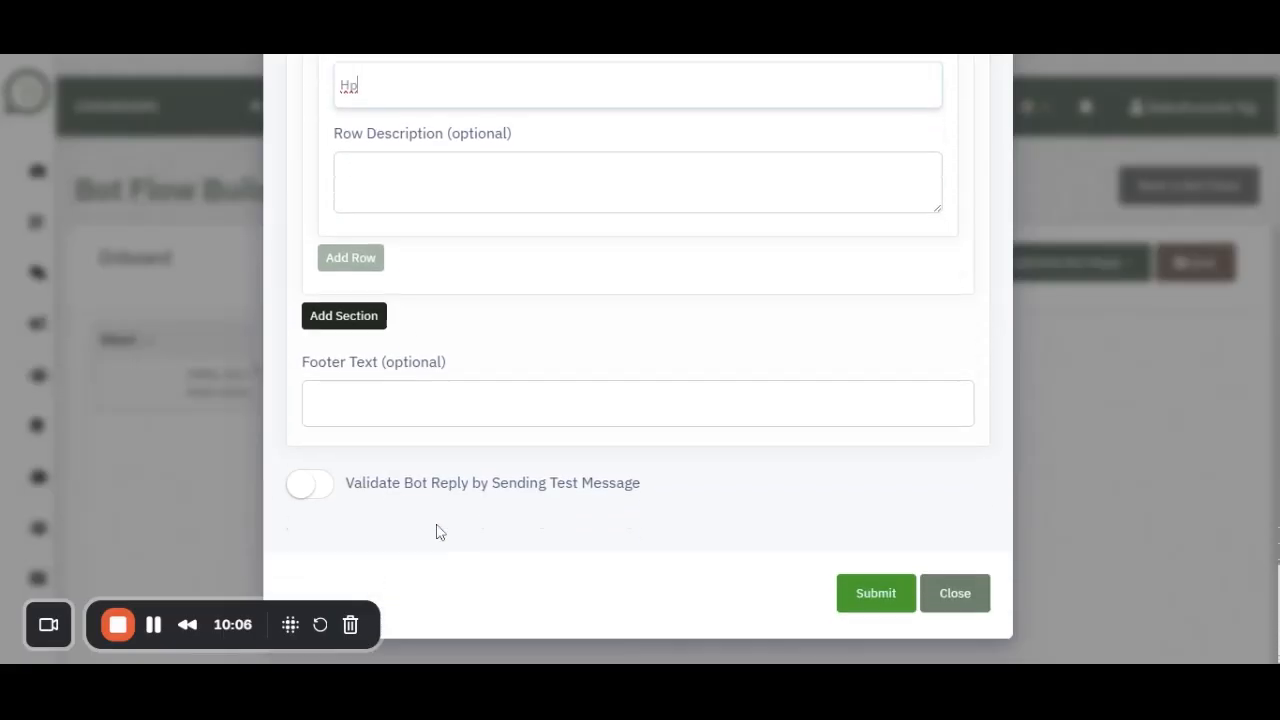
scroll(546, 338, "up", 10)
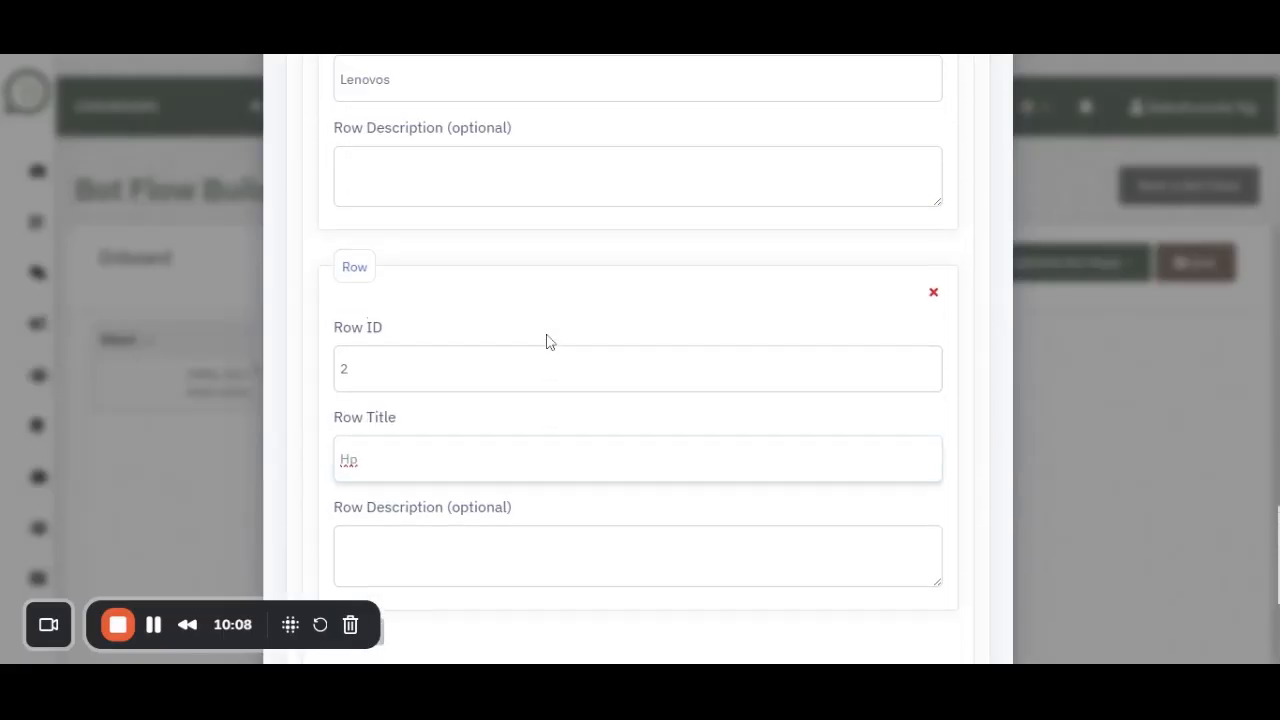
scroll(548, 313, "up", 4)
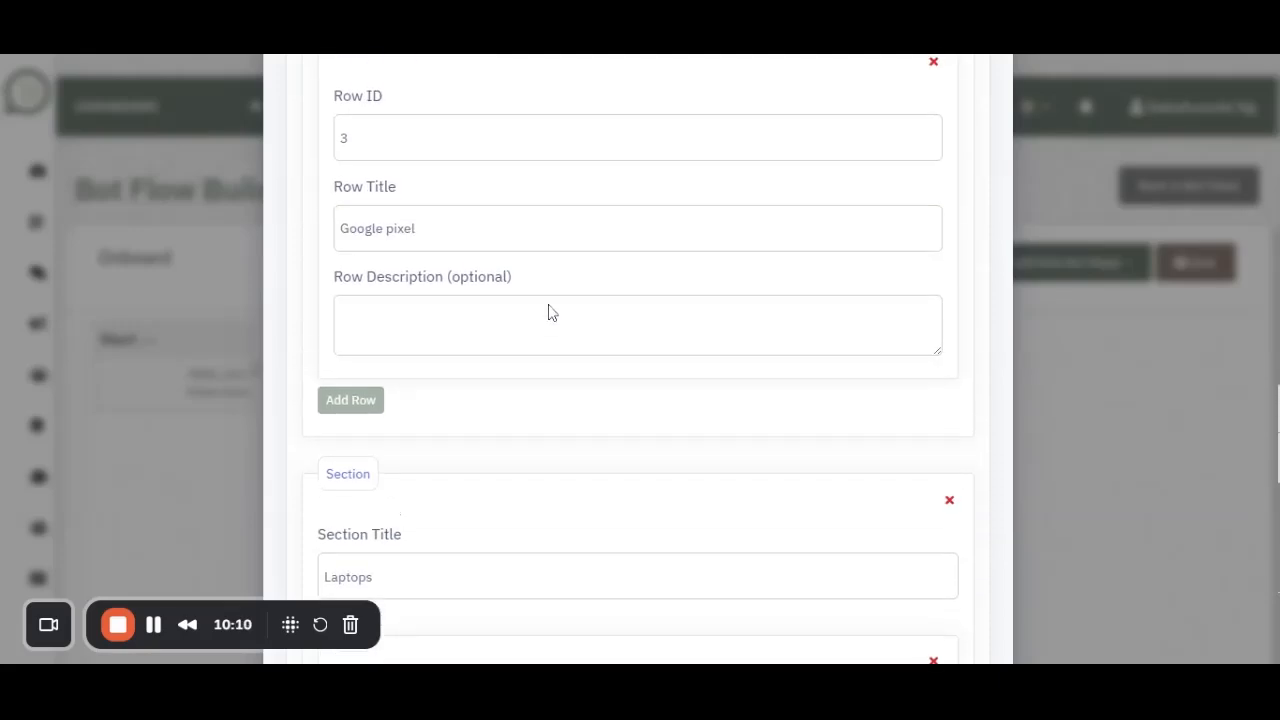
scroll(548, 294, "up", 10)
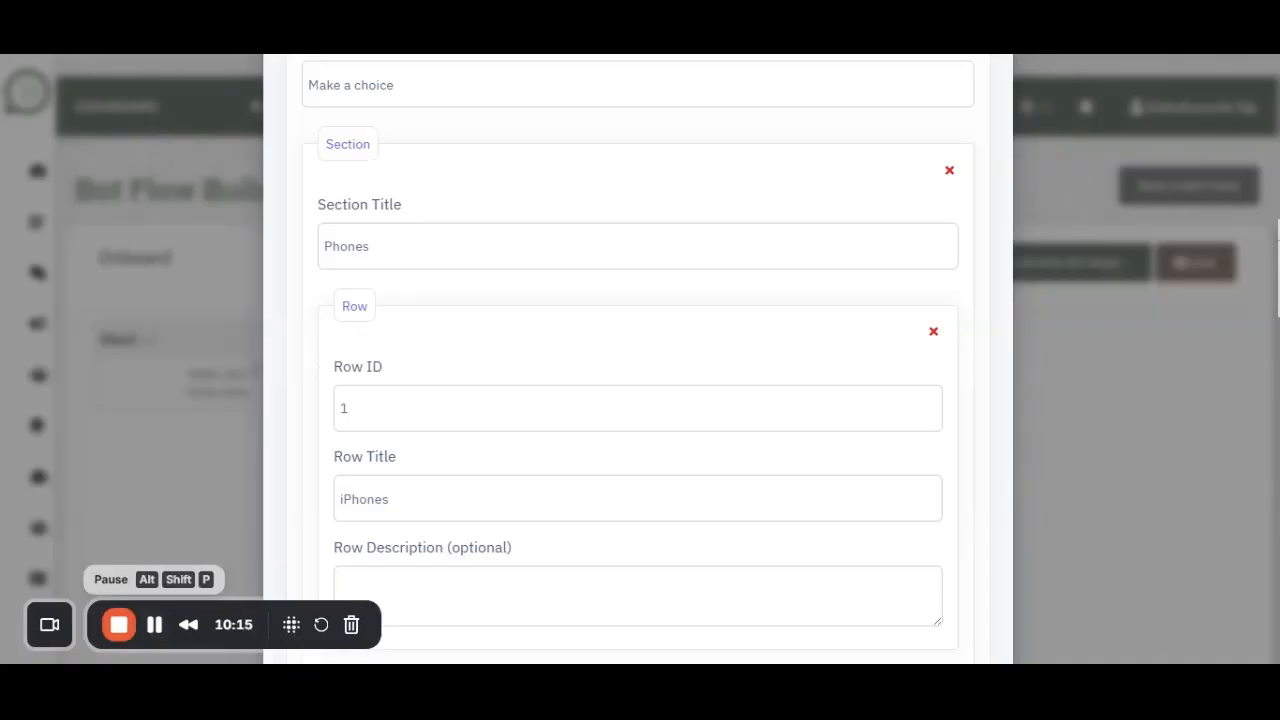
scroll(517, 437, "up", 5)
scroll(640, 352, "up", 4)
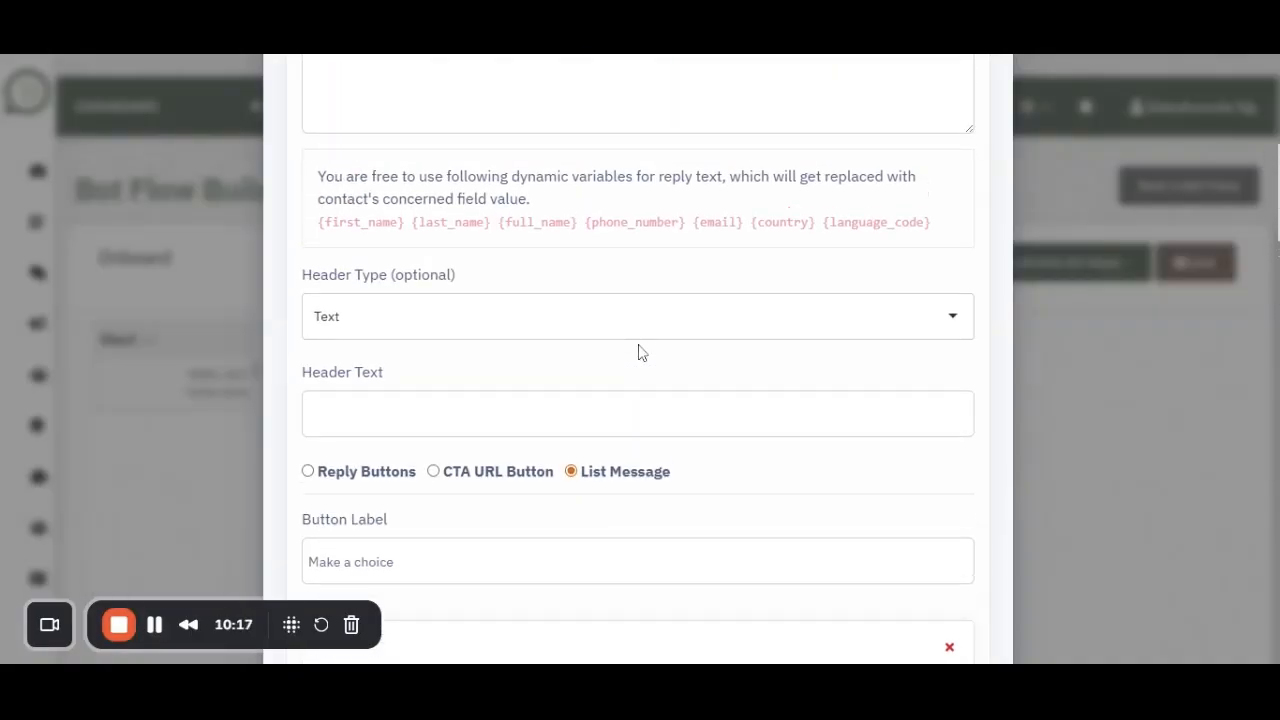
scroll(640, 351, "up", 4)
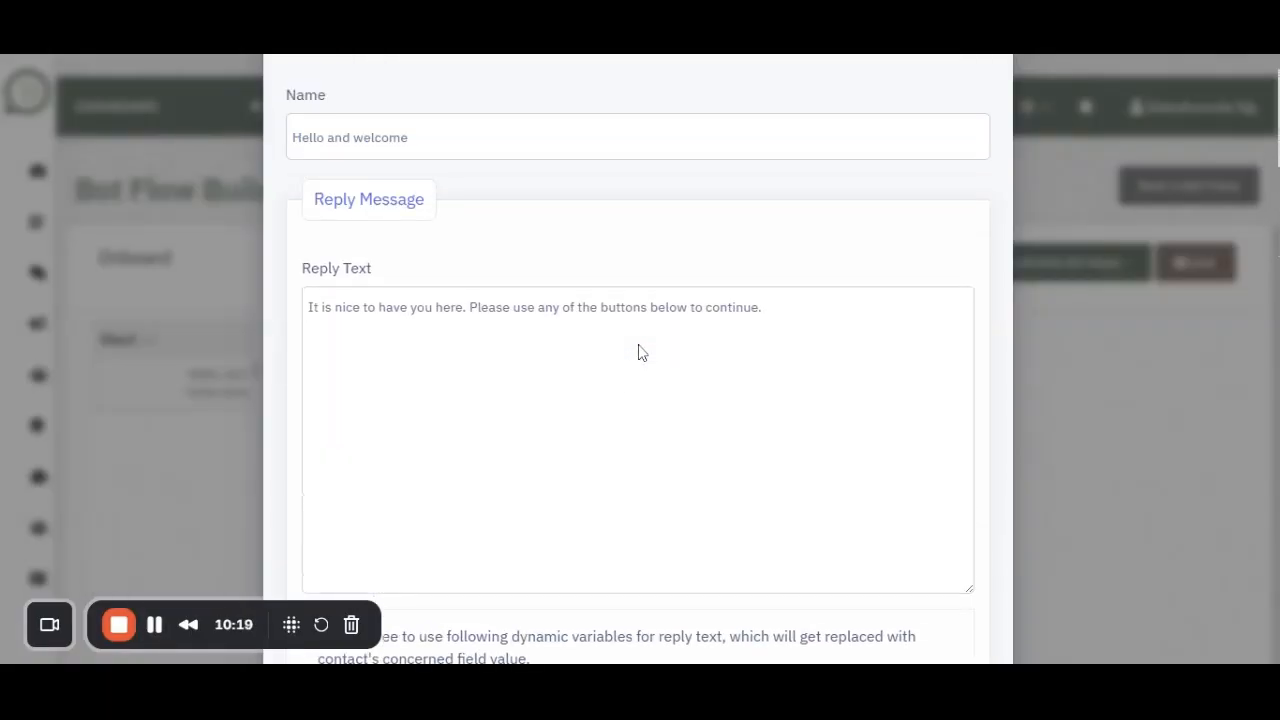
scroll(640, 351, "down", 4)
scroll(640, 380, "down", 4)
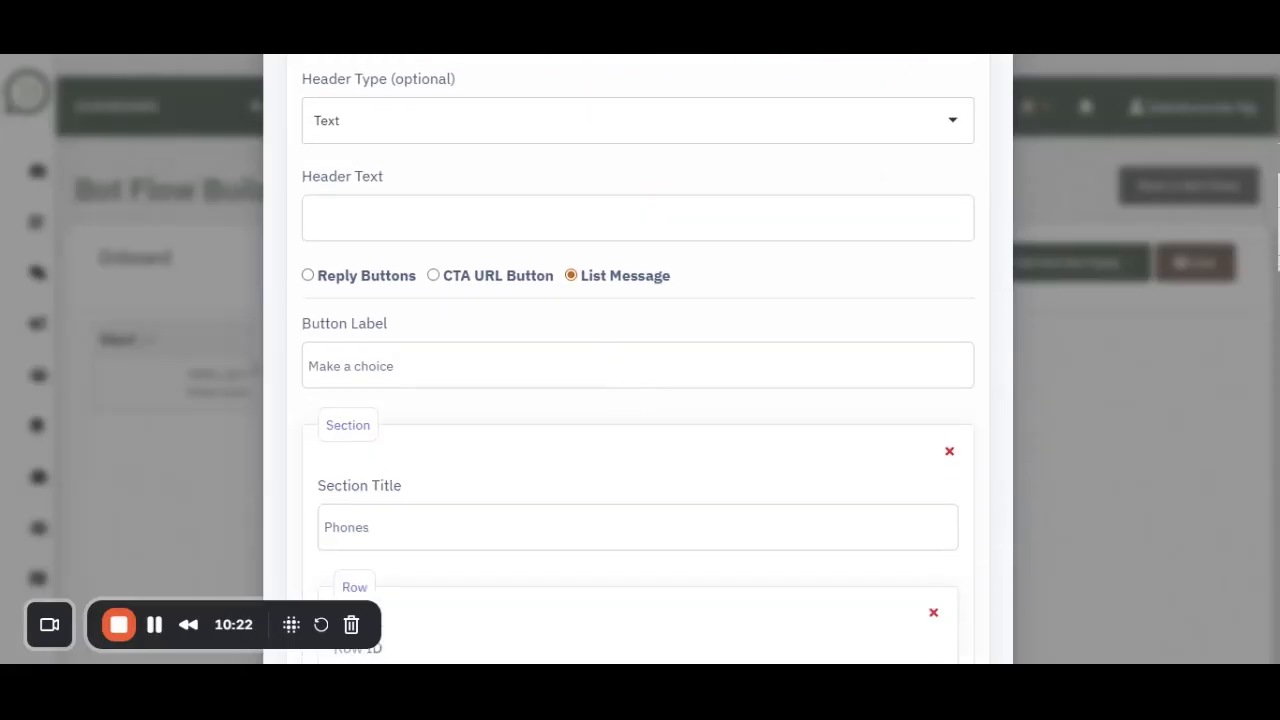
Step: Switch the interactive message type to Reply Buttons and examine the dynamic variables offered for the reply text
left_click(314, 281)
scroll(640, 360, "up", 5)
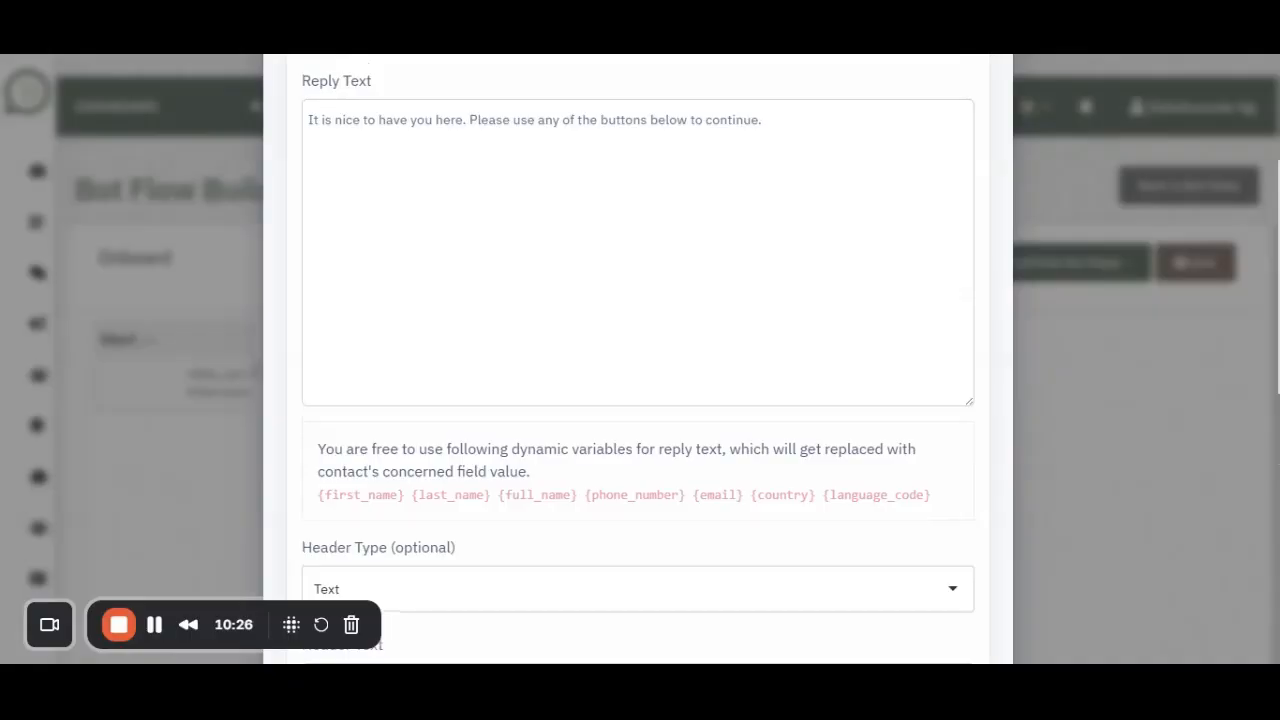
left_click(478, 120)
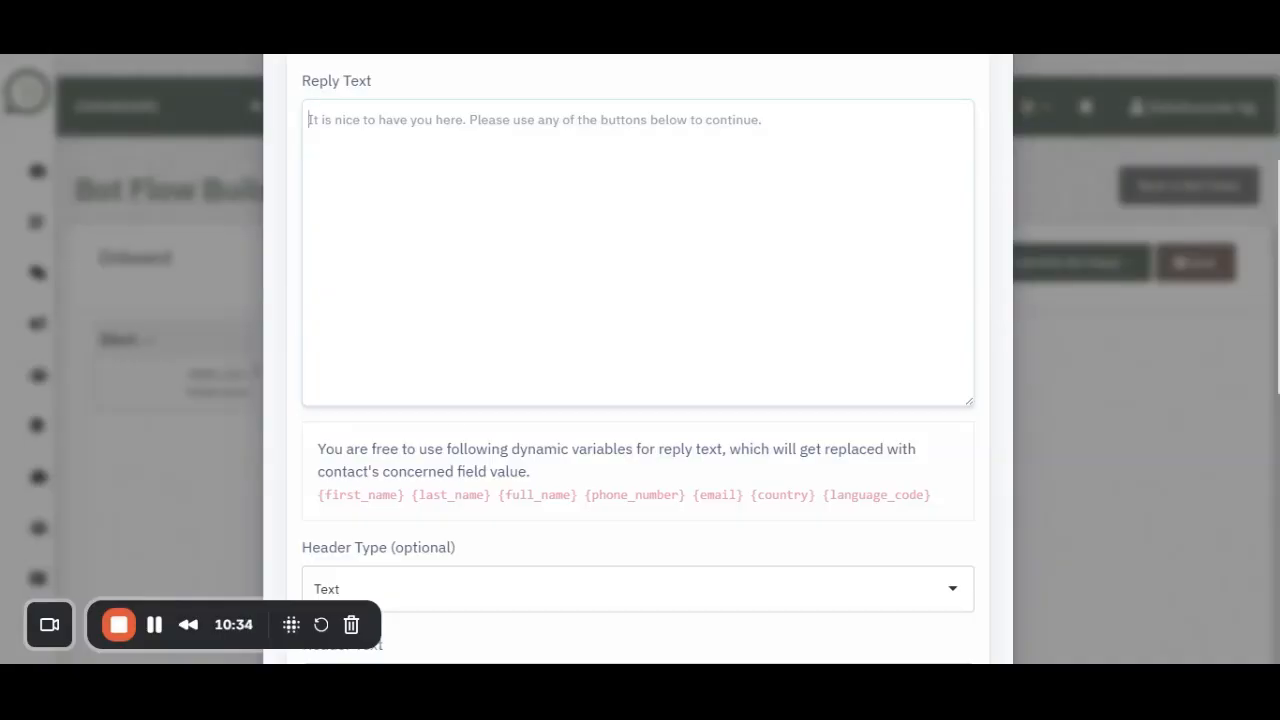
left_click_drag(316, 494, 940, 494)
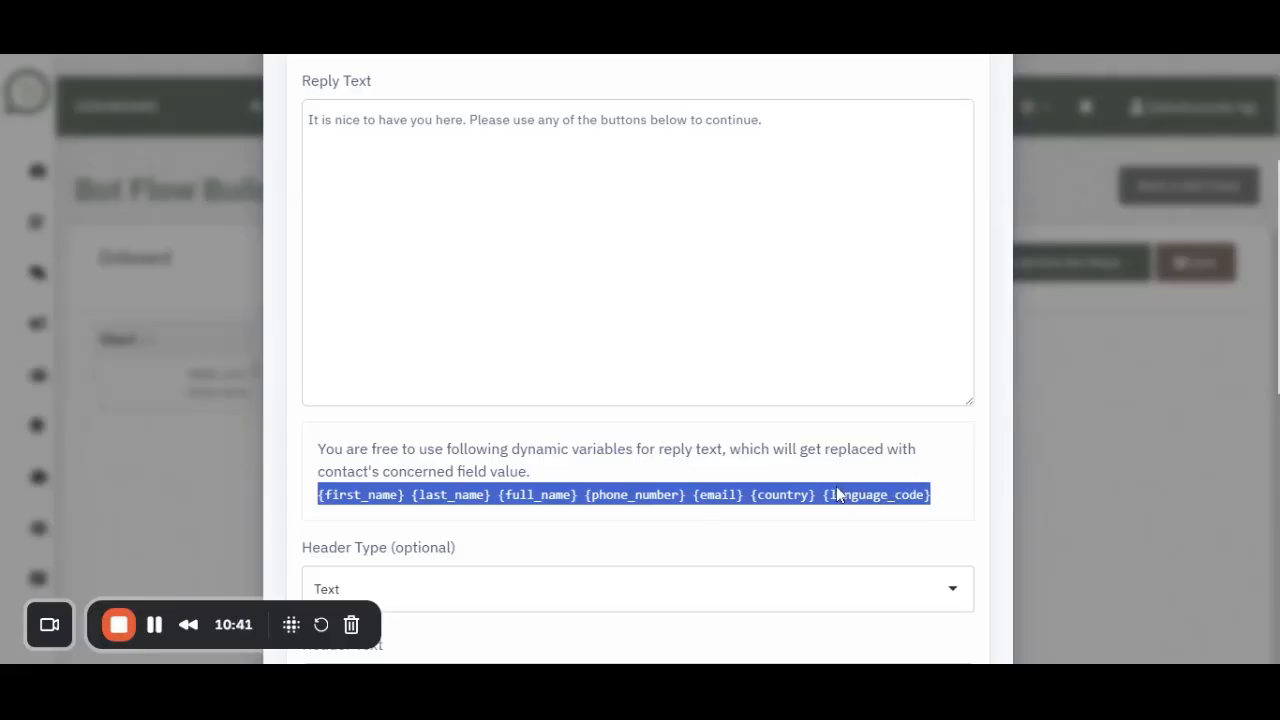
left_click(575, 472)
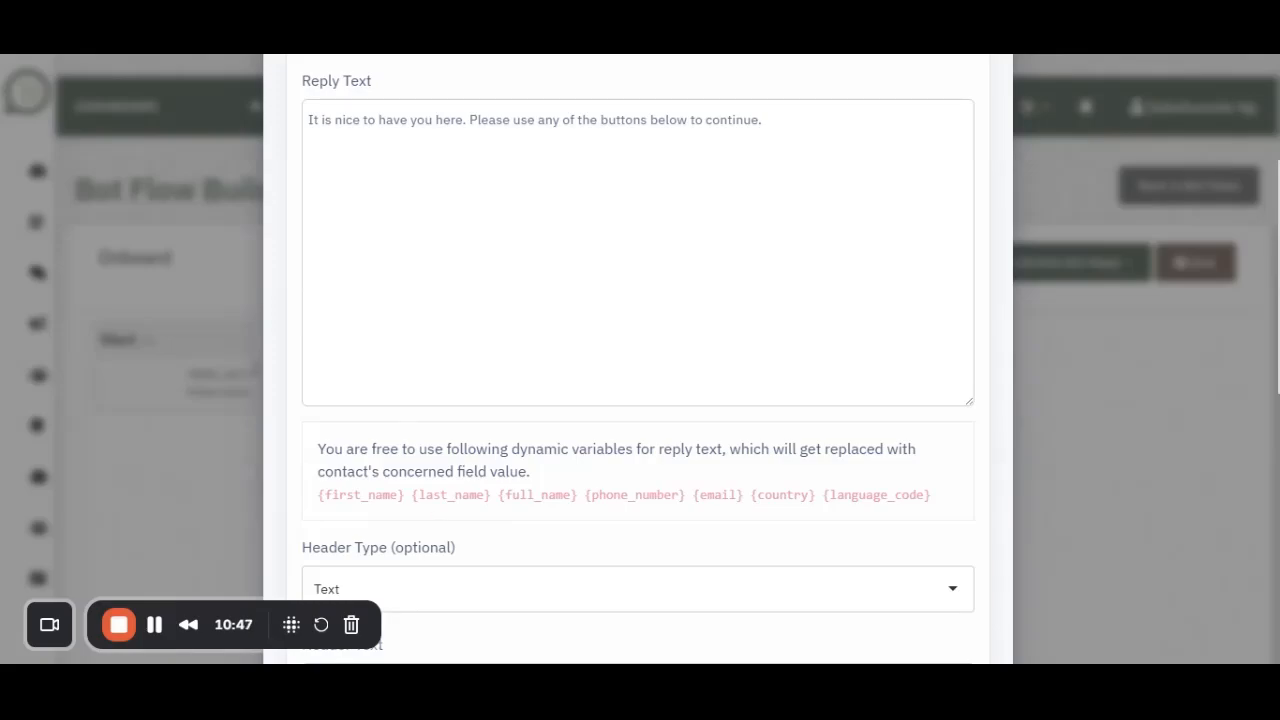
Step: Insert the greeting line "Hi {first_name}," above the existing reply text, using the first-name dynamic variable
left_click(309, 120)
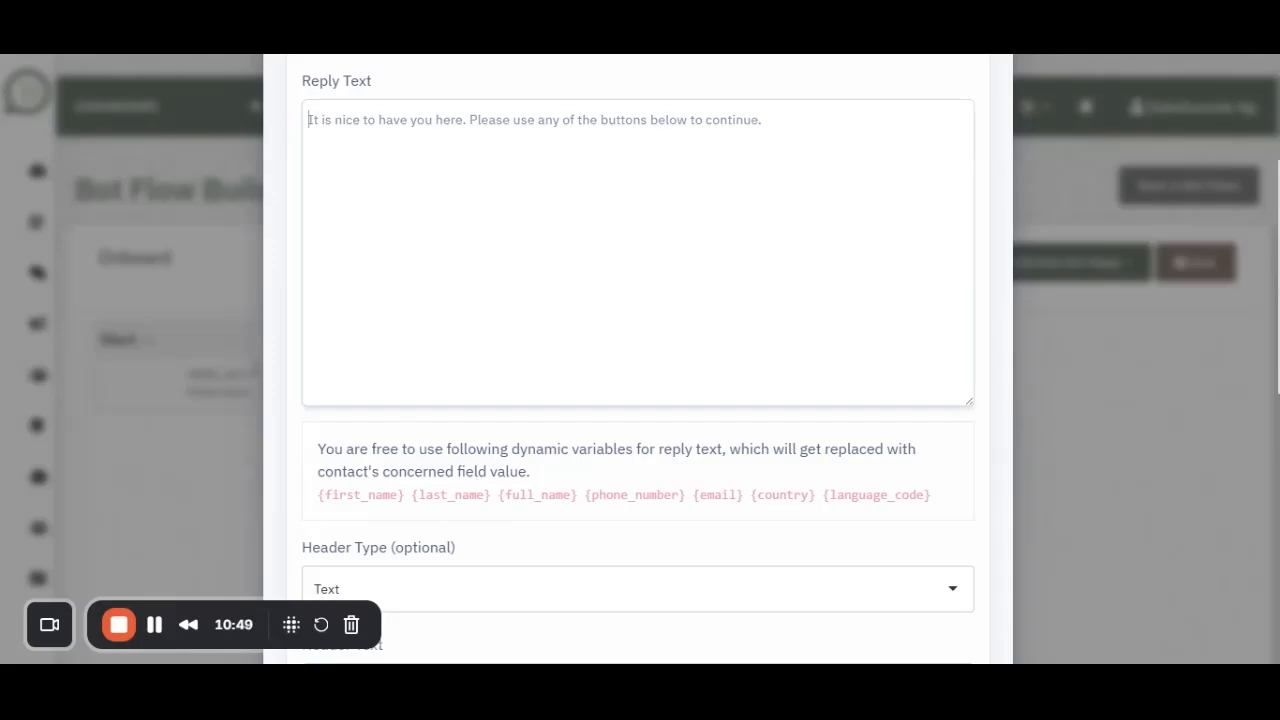
key("Return")
left_click(309, 119)
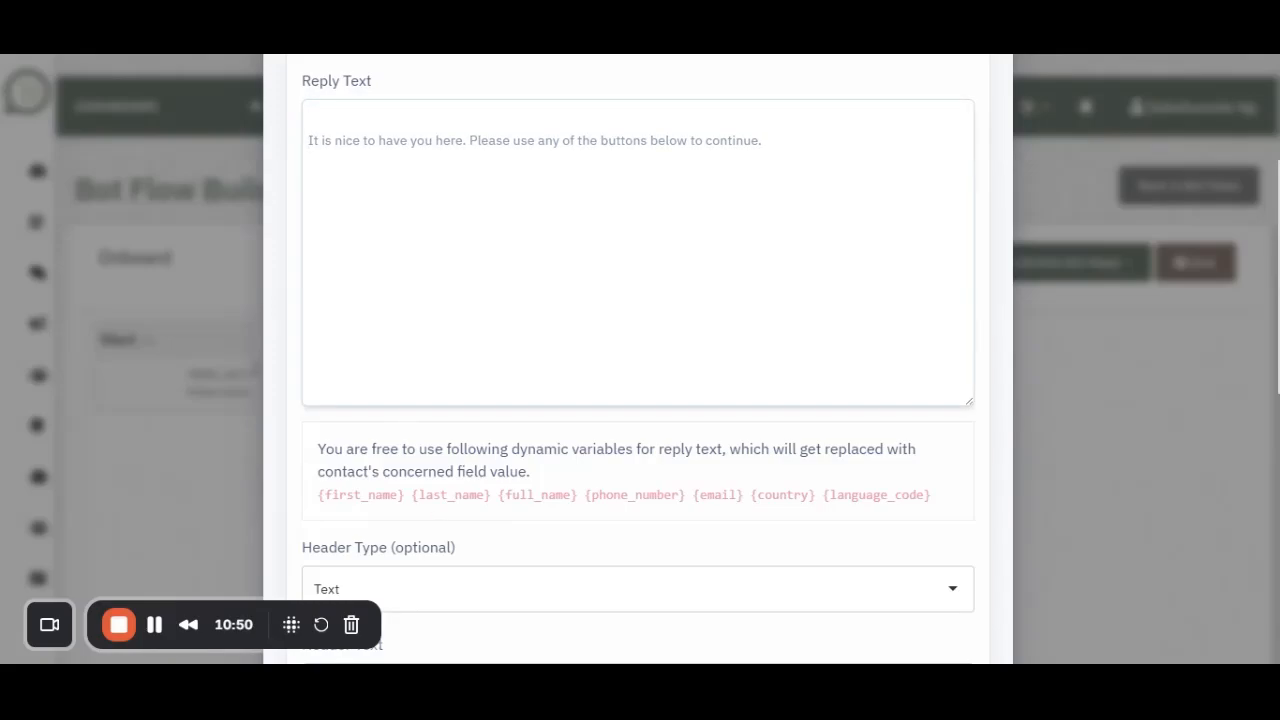
type("Hi")
left_click_drag(404, 494, 318, 494)
key("ctrl+c")
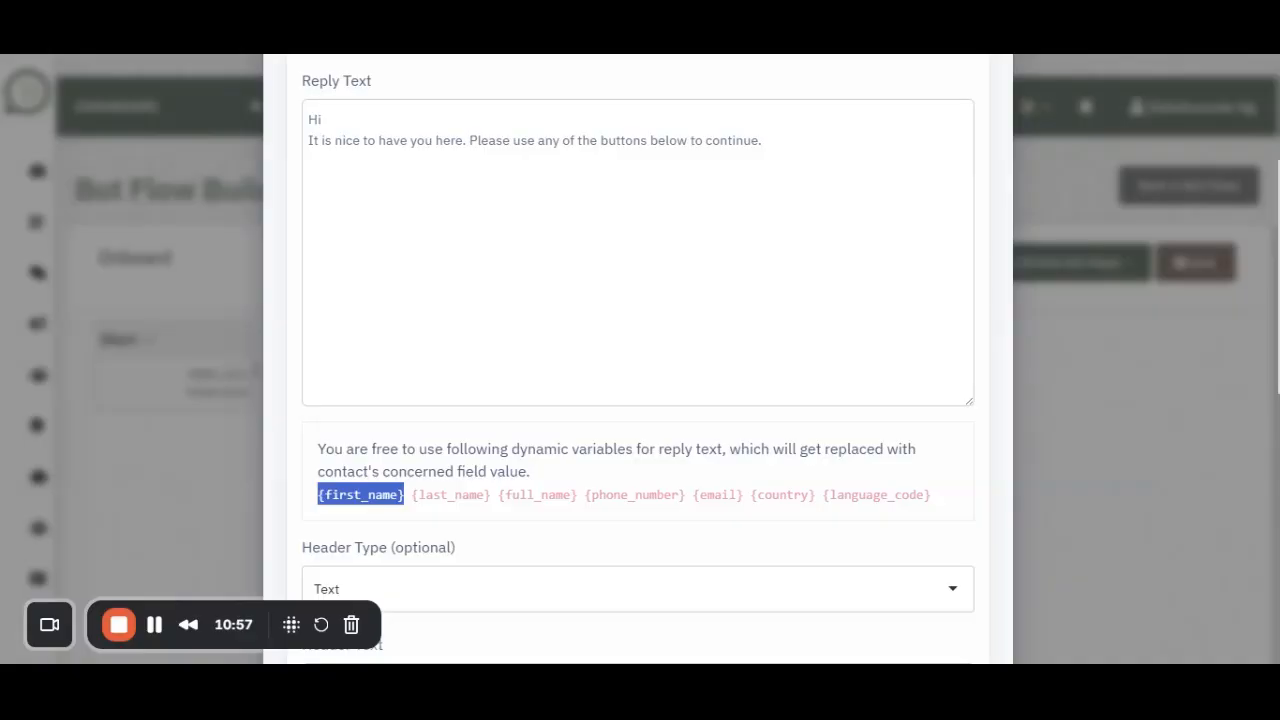
left_click(322, 119)
key("ctrl+v")
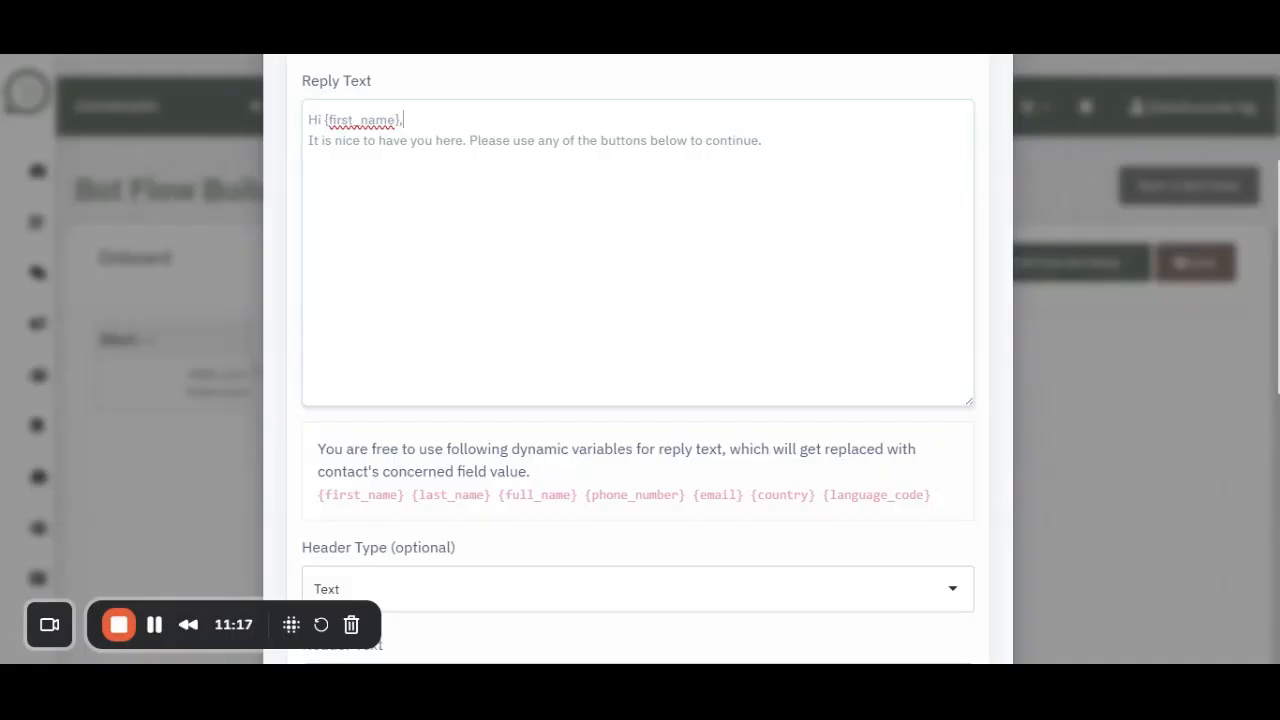
Step: Label the three reply buttons "👀 Watch Demo", "Talk to Sales" and "Make a Purchase"
scroll(638, 360, "down", 2)
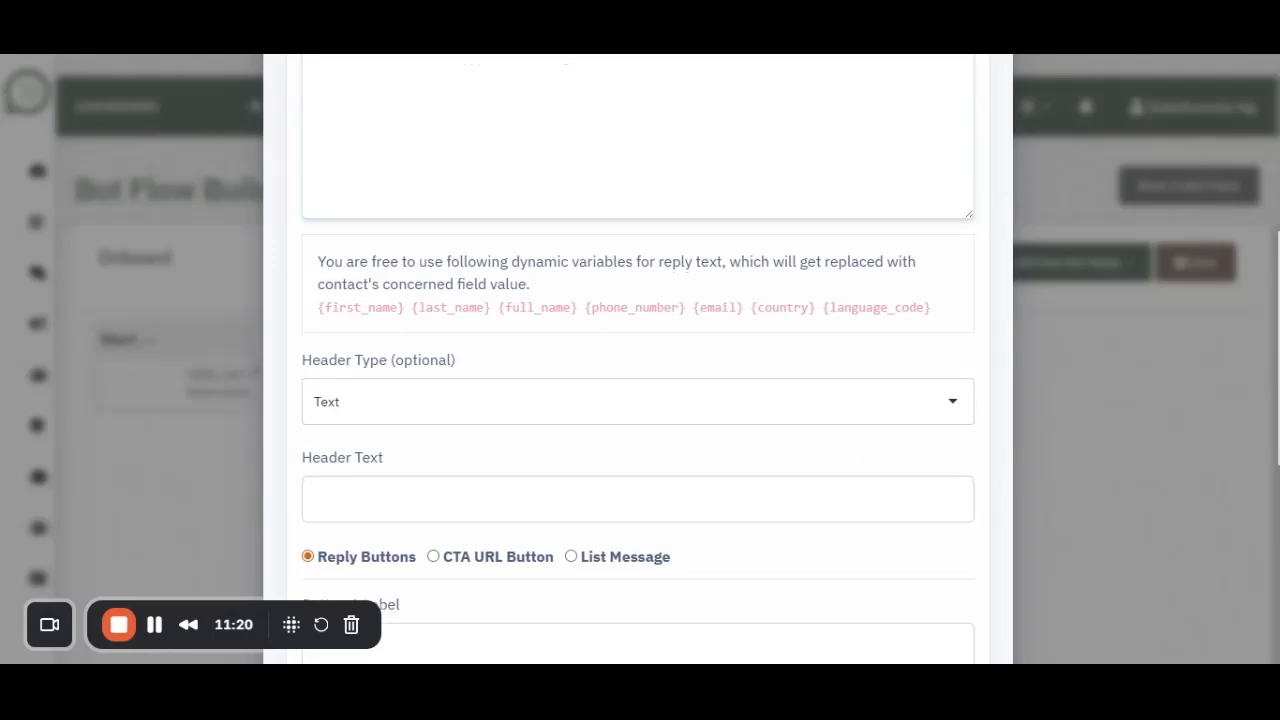
scroll(486, 298, "up", 1)
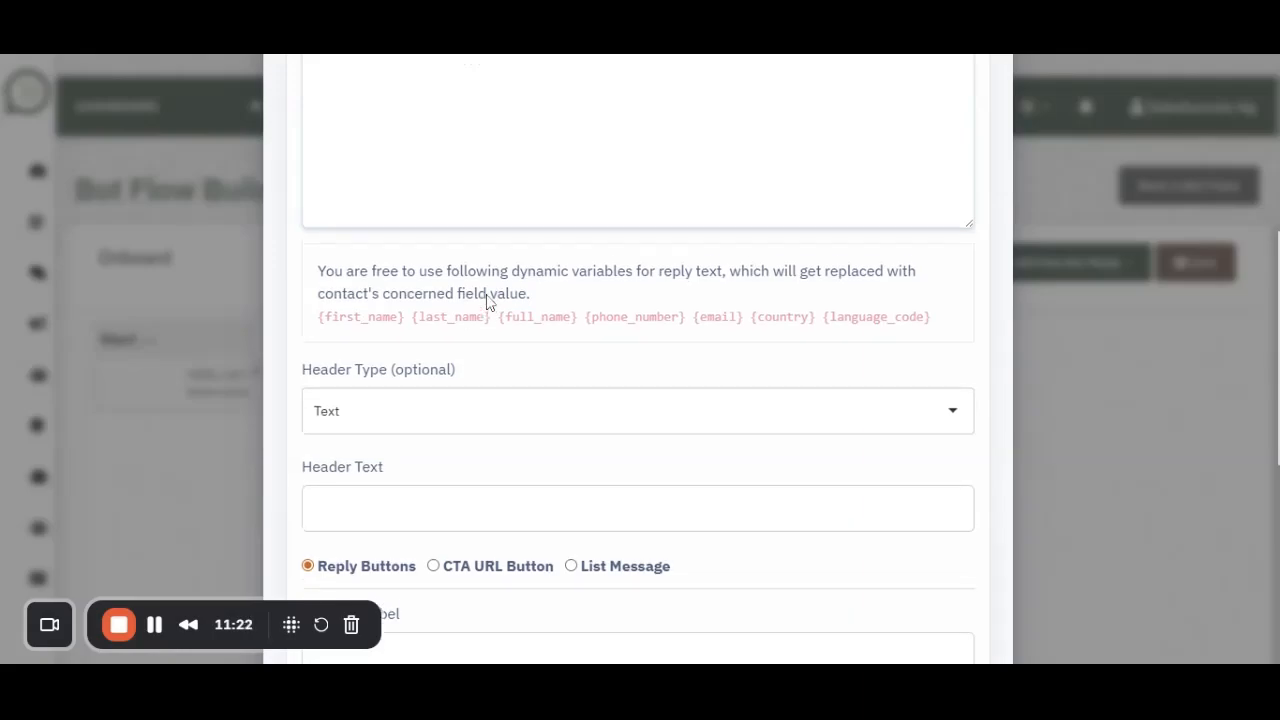
scroll(480, 315, "down", 2)
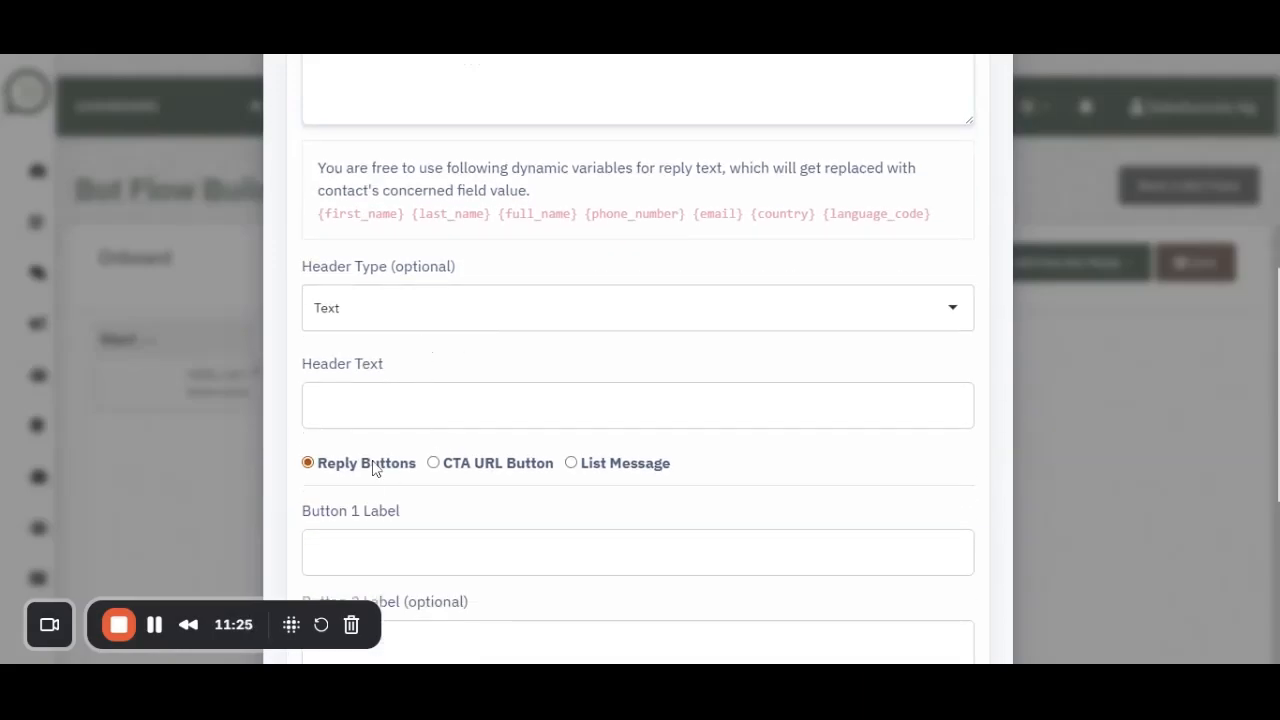
scroll(377, 463, "down", 2)
left_click(380, 365)
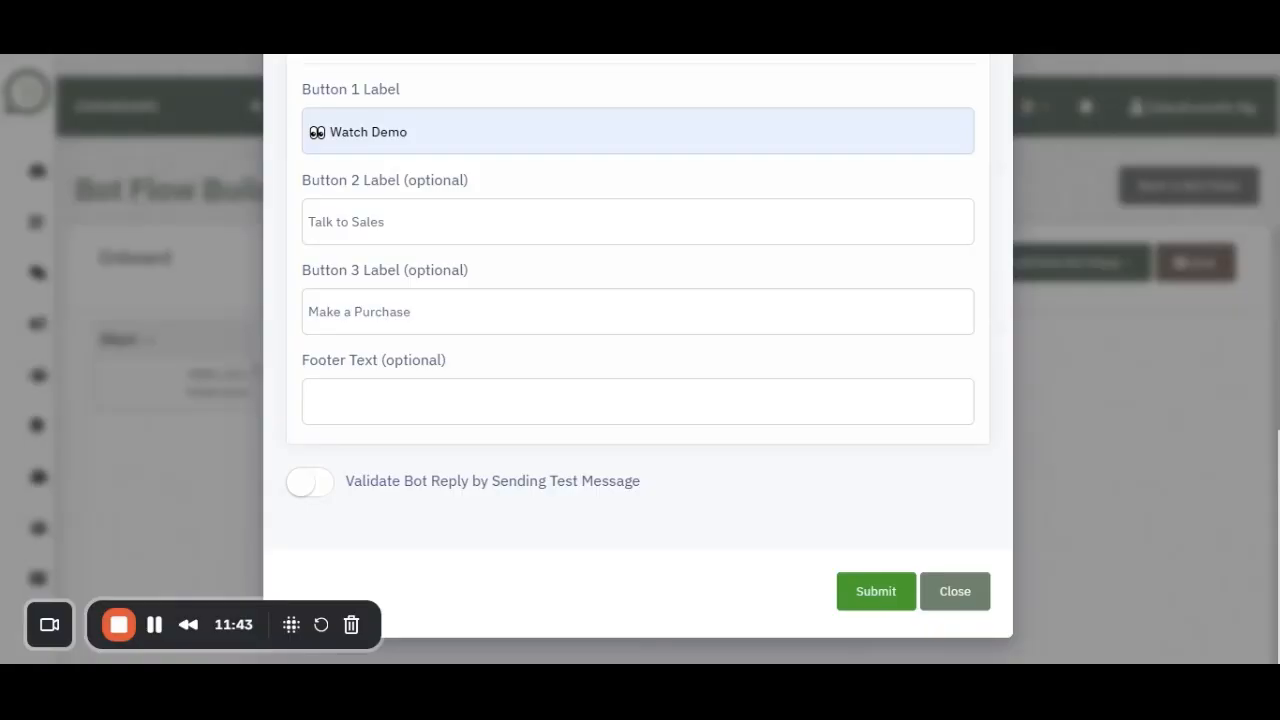
Step: Leave the footer text empty and turn on validation of the bot reply by test message
left_click(638, 402)
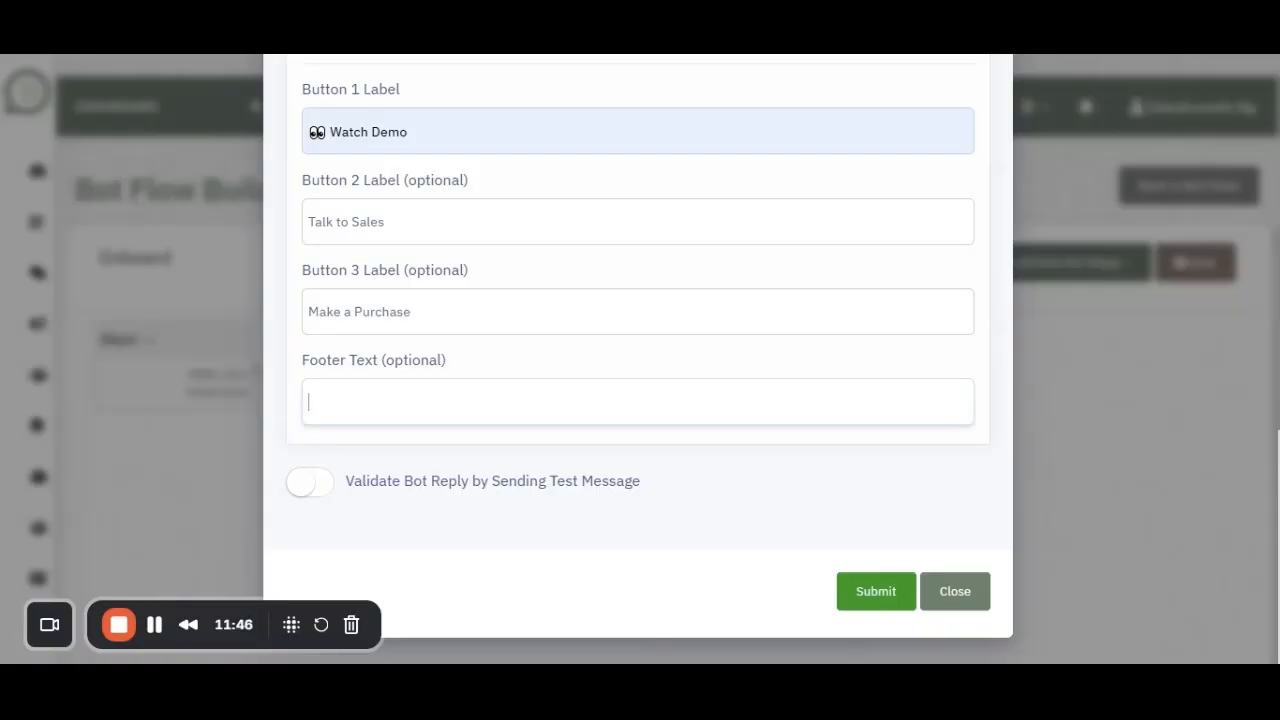
left_click(785, 438)
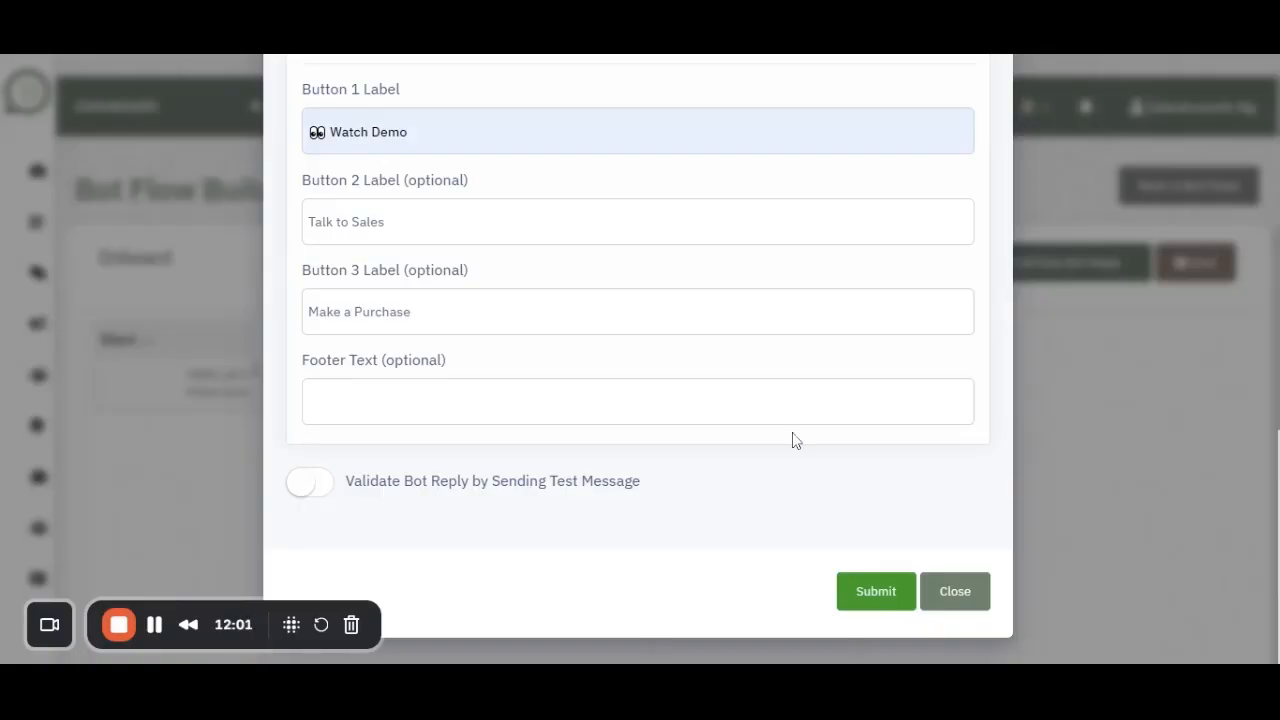
left_click(325, 494)
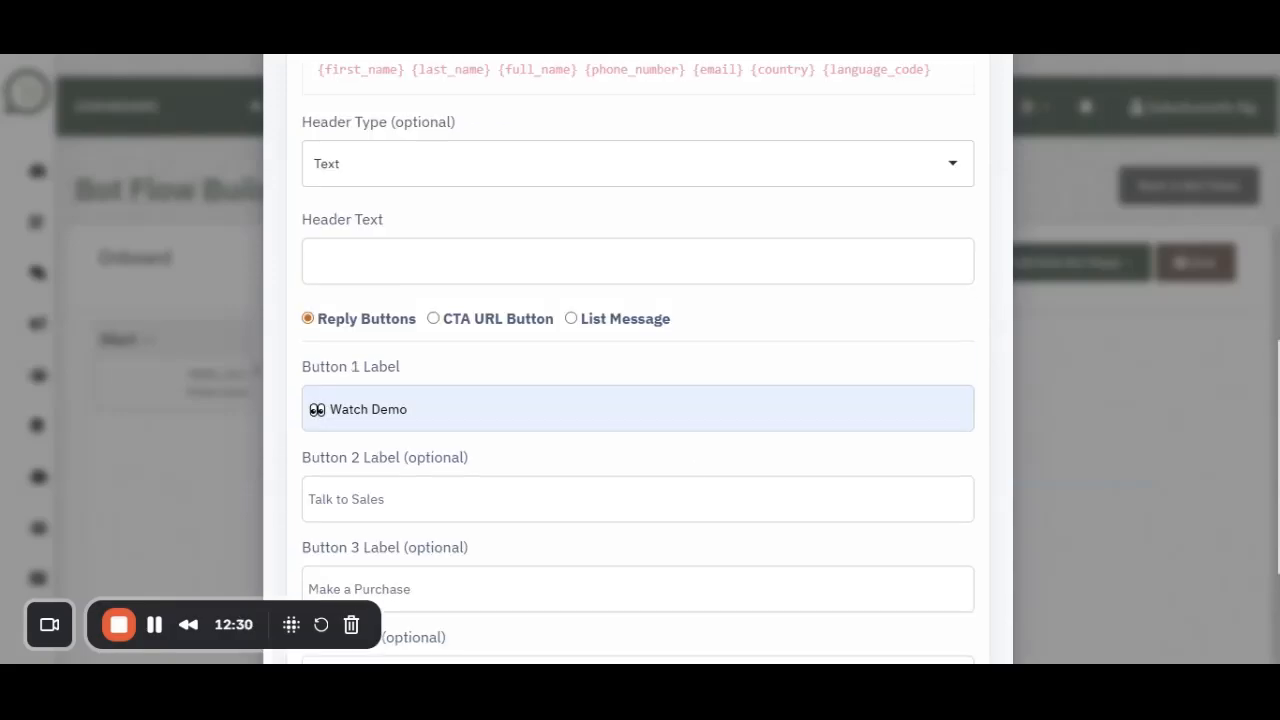
Step: Change the reply's header type to Image and upload 3d-music-related-scene.jpg as the header image
scroll(680, 350, "up", 6)
scroll(698, 330, "up", 5)
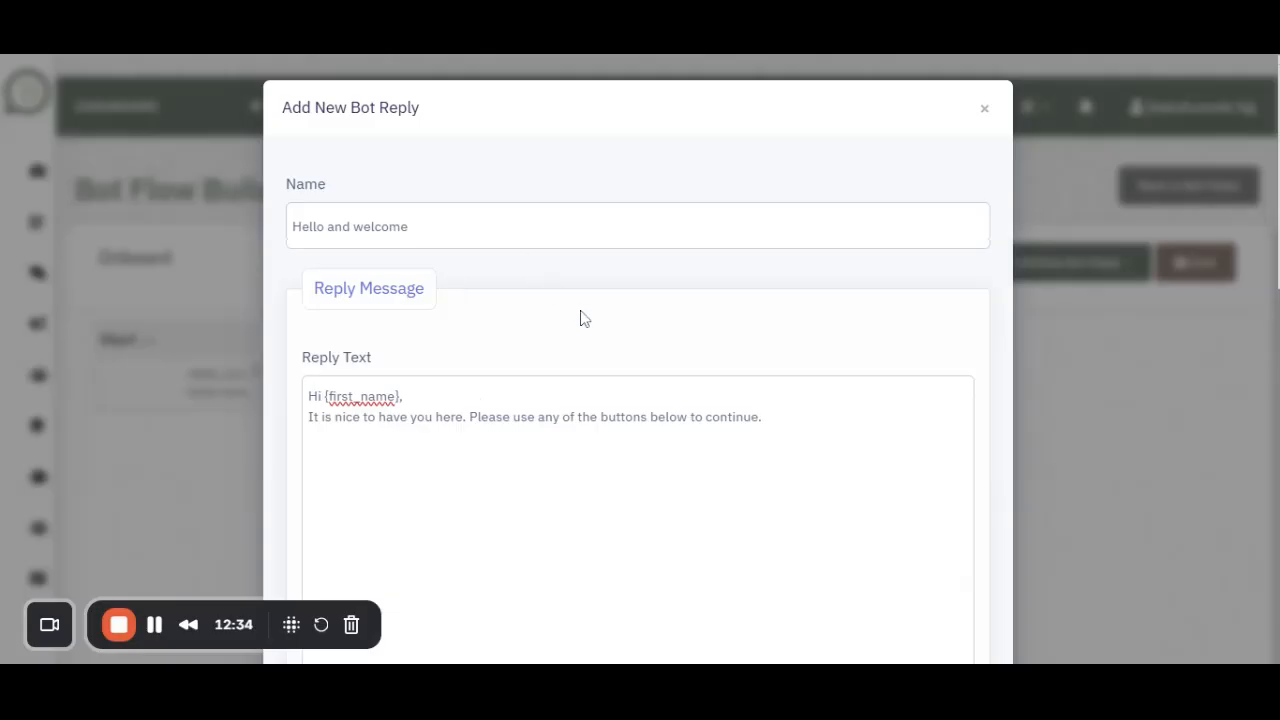
scroll(580, 317, "down", 1)
scroll(594, 377, "down", 5)
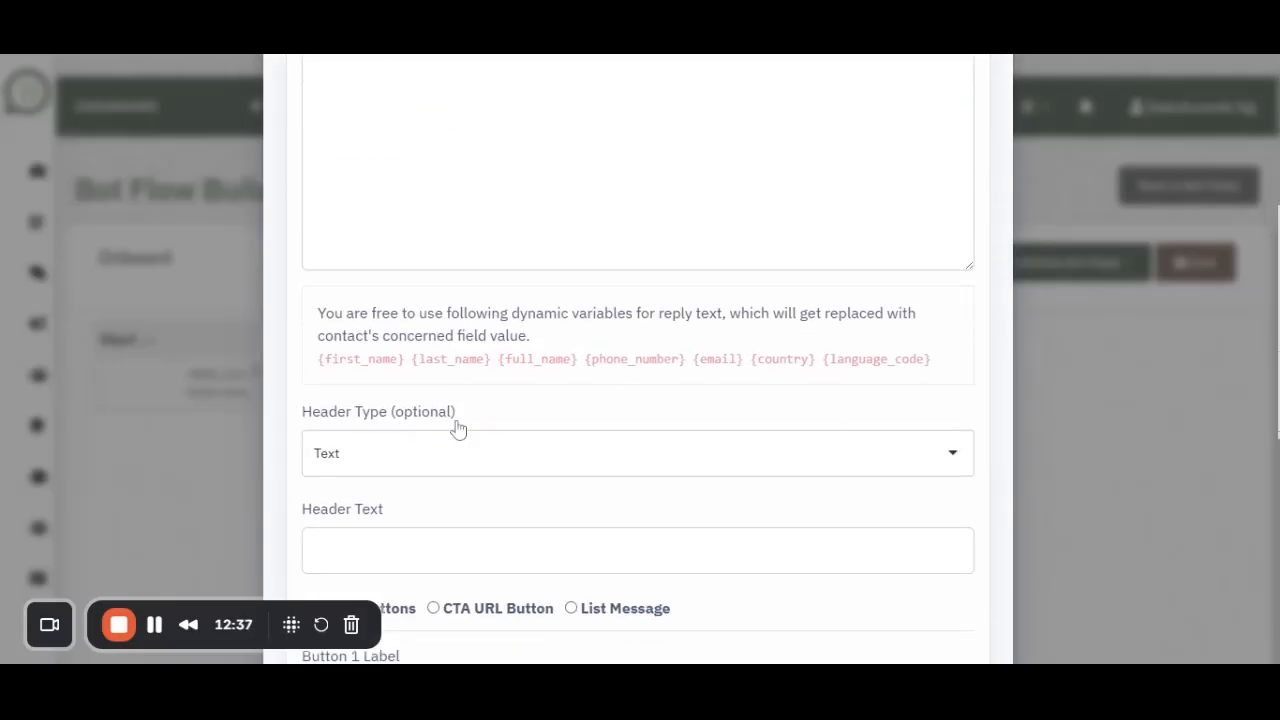
left_click(645, 303)
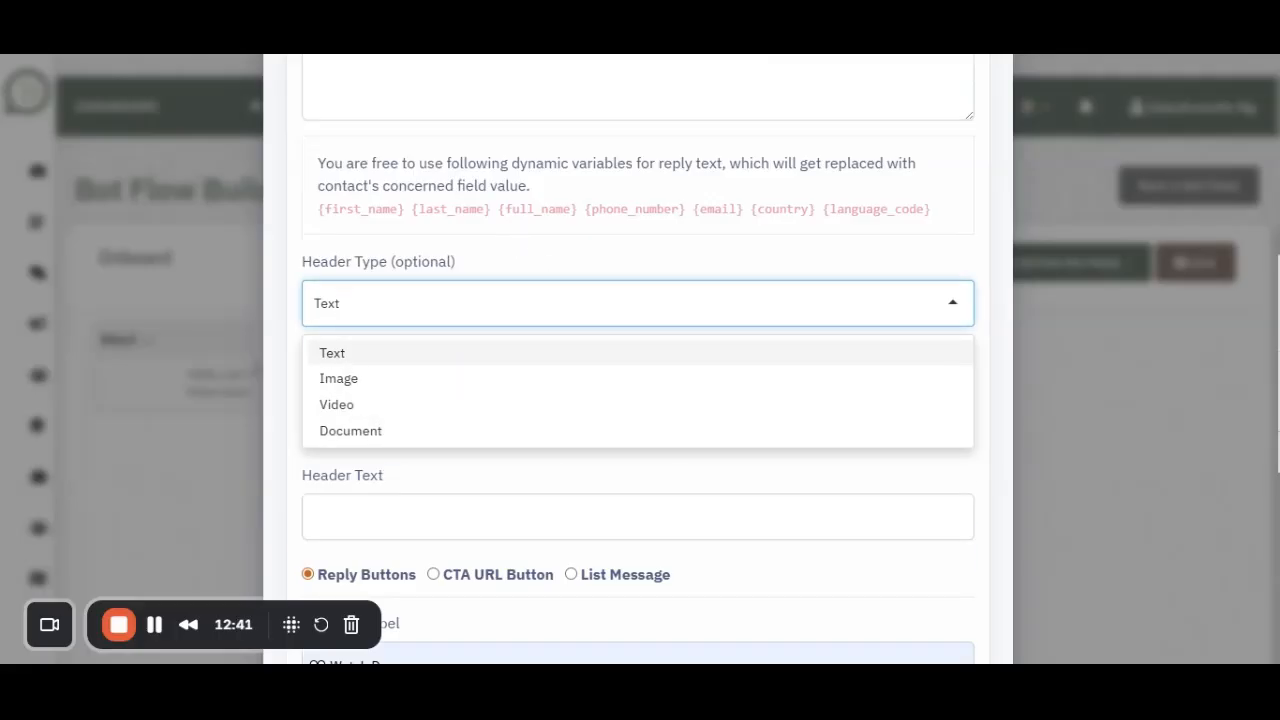
left_click(495, 260)
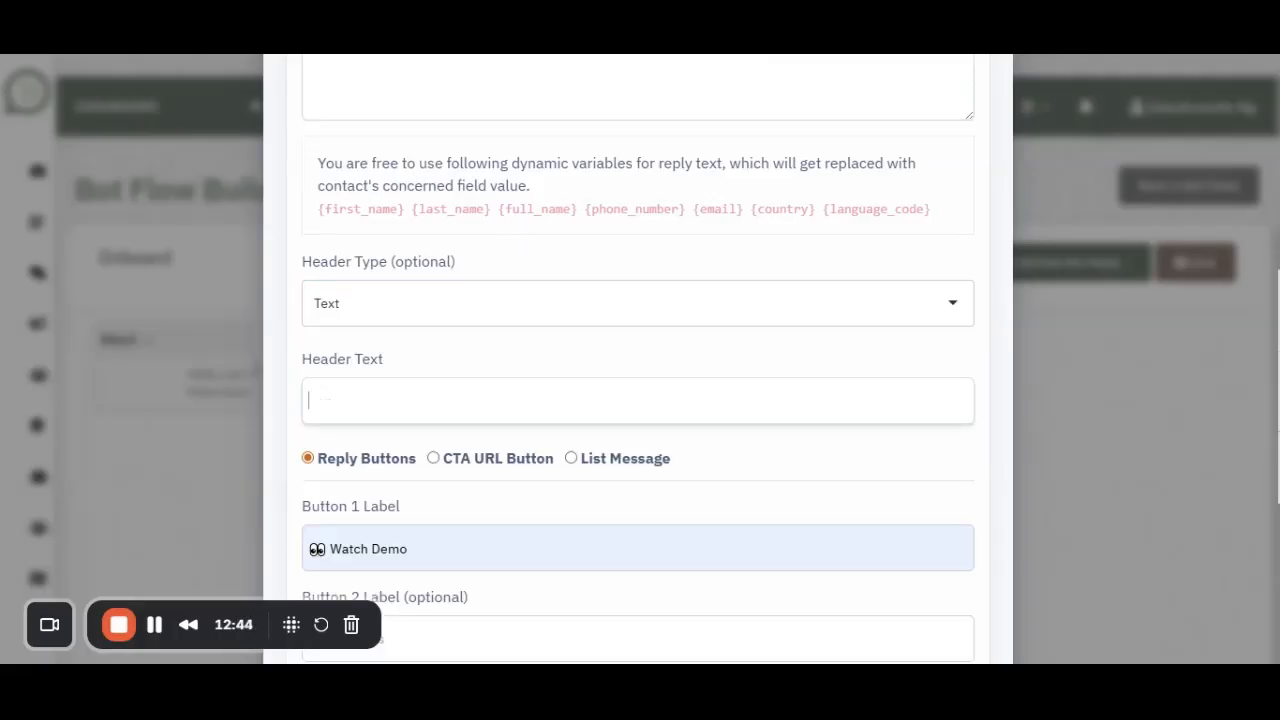
left_click(420, 314)
left_click(426, 380)
scroll(632, 378, "down", 1)
scroll(631, 378, "down", 2)
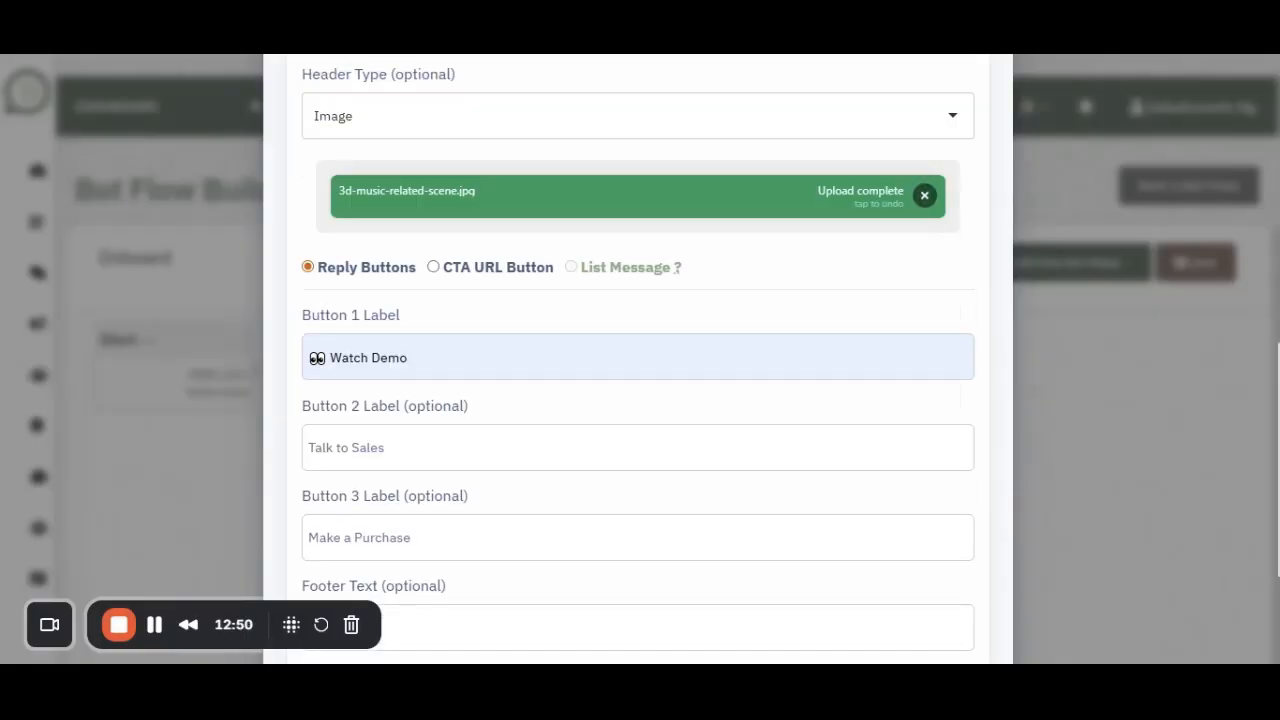
Step: Turn off validation by test message and submit the new bot reply
scroll(637, 360, "down", 2)
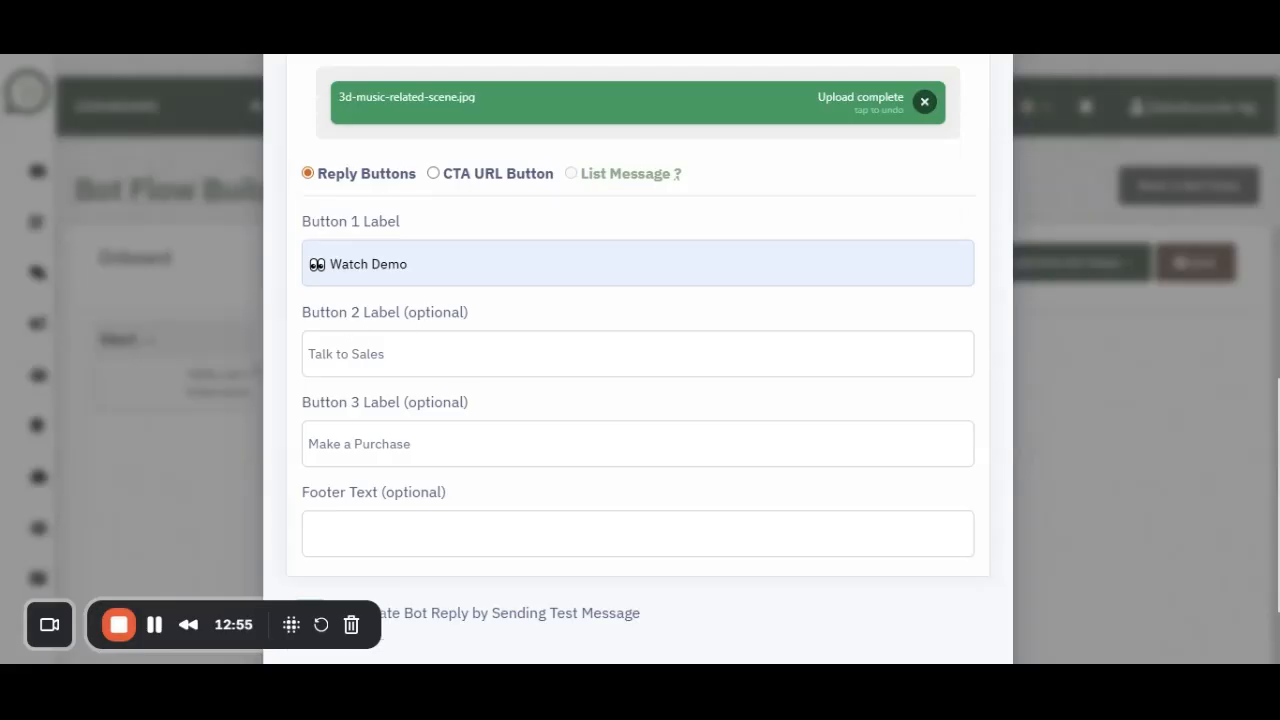
scroll(451, 400, "down", 3)
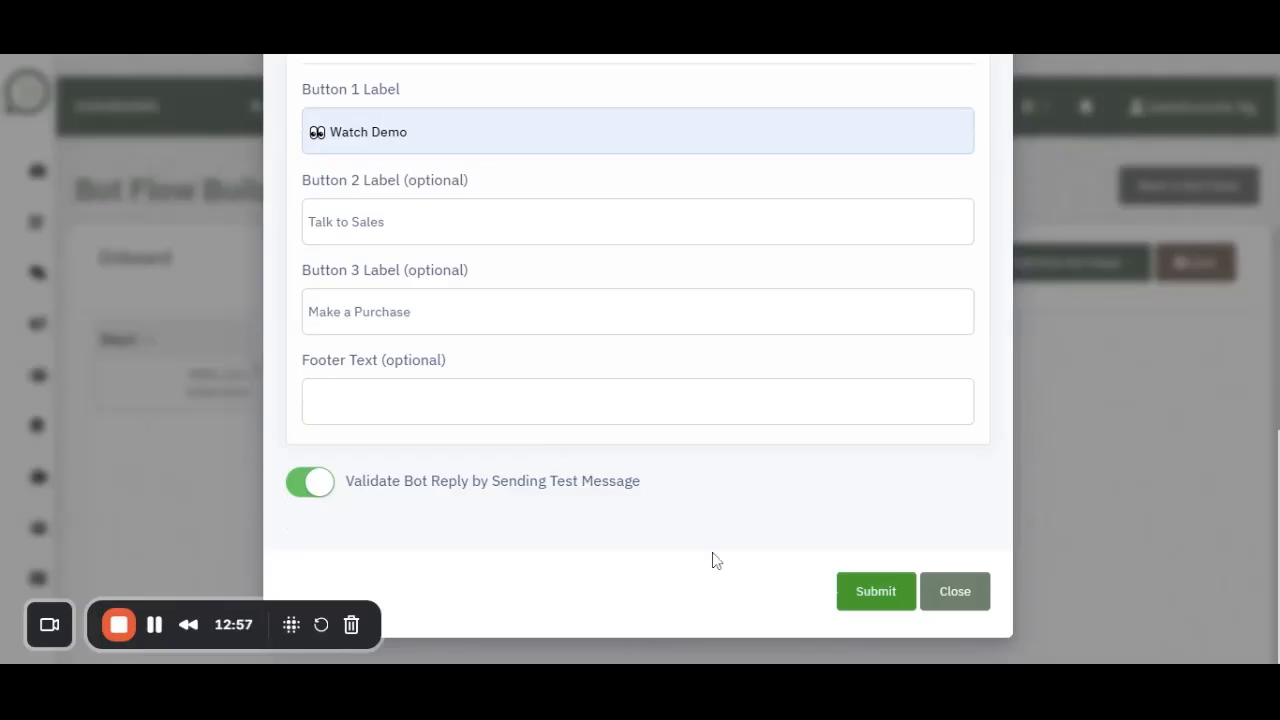
left_click(475, 492)
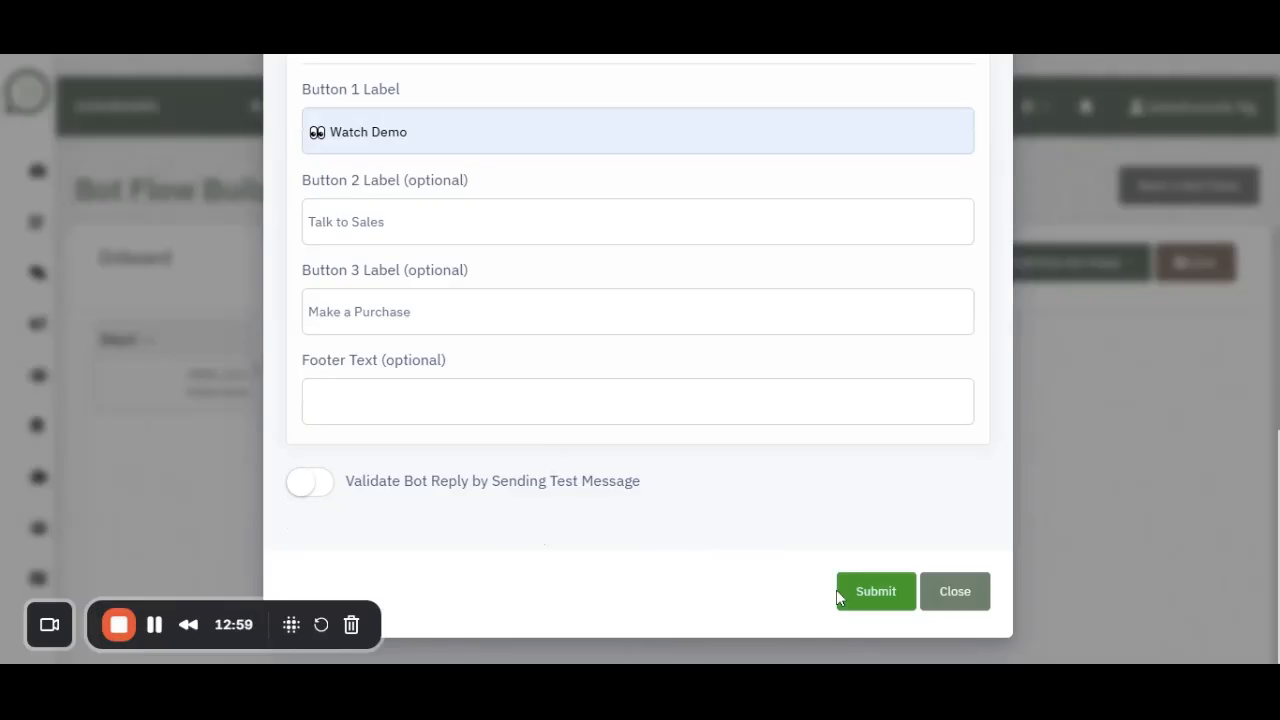
left_click(876, 592)
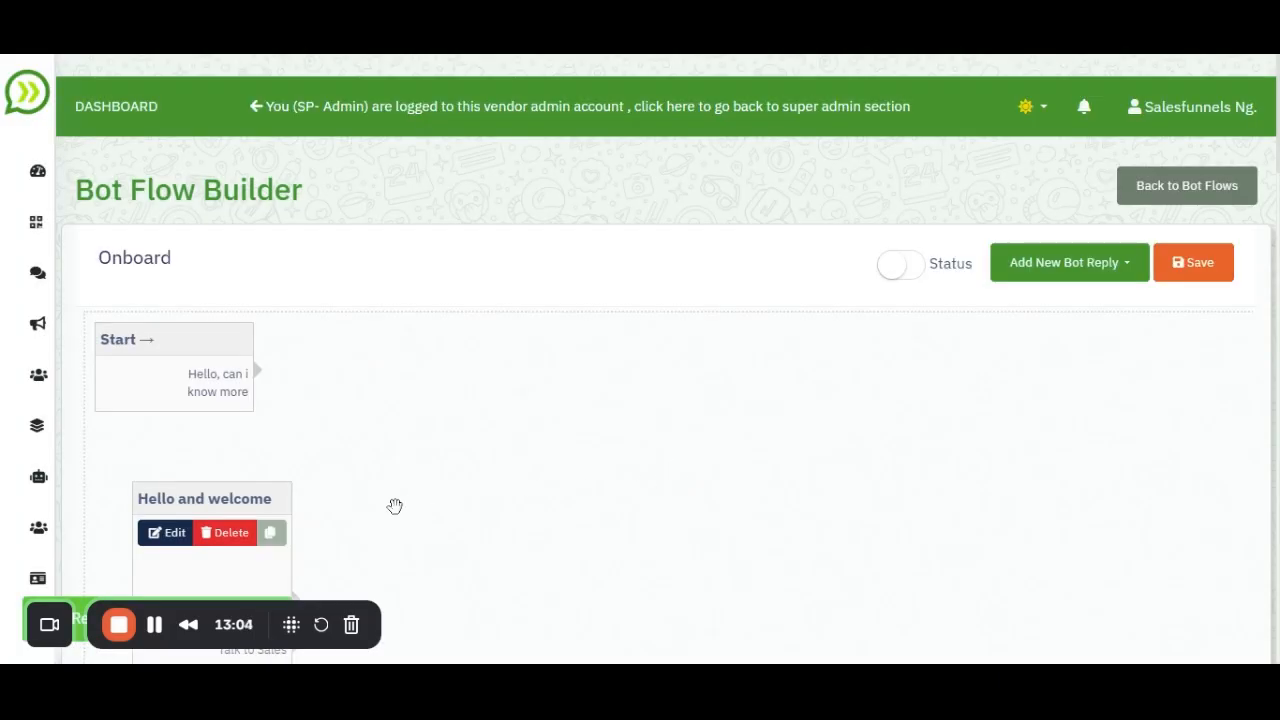
Step: Place the "Hello and welcome" node to the right of the Start node and connect Start's output to its input
left_click_drag(245, 498, 456, 335)
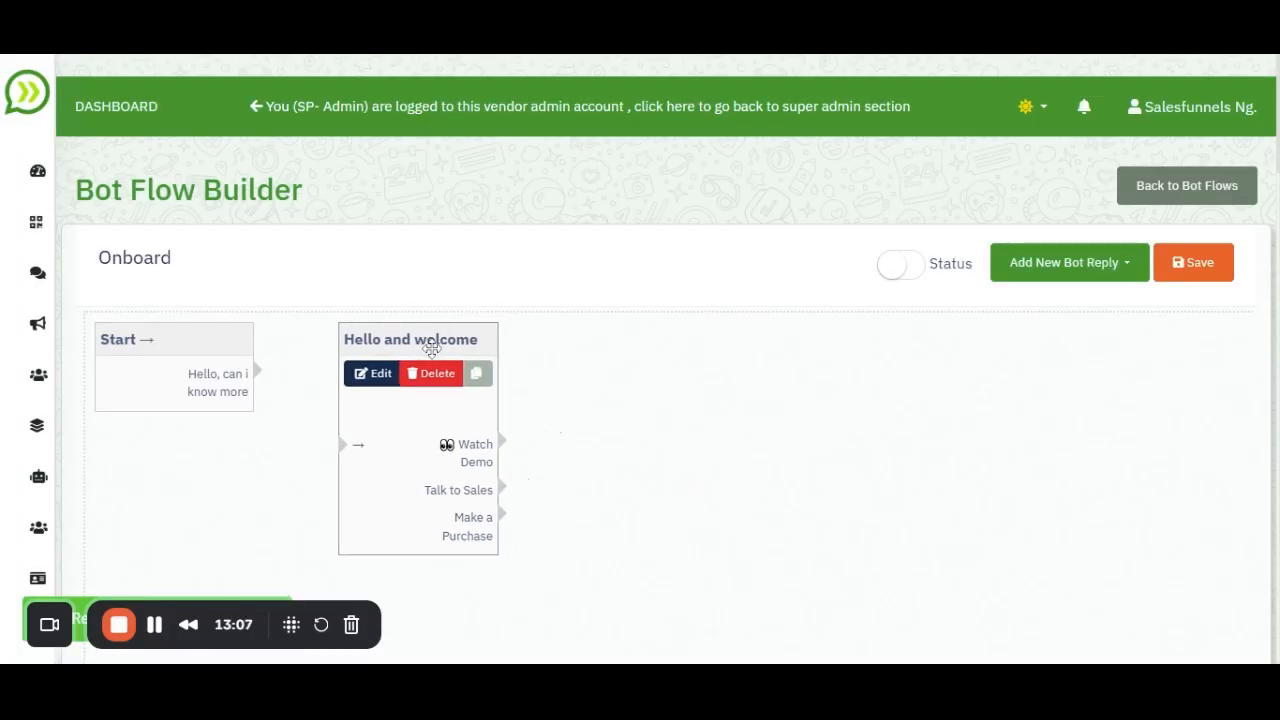
left_click(170, 340)
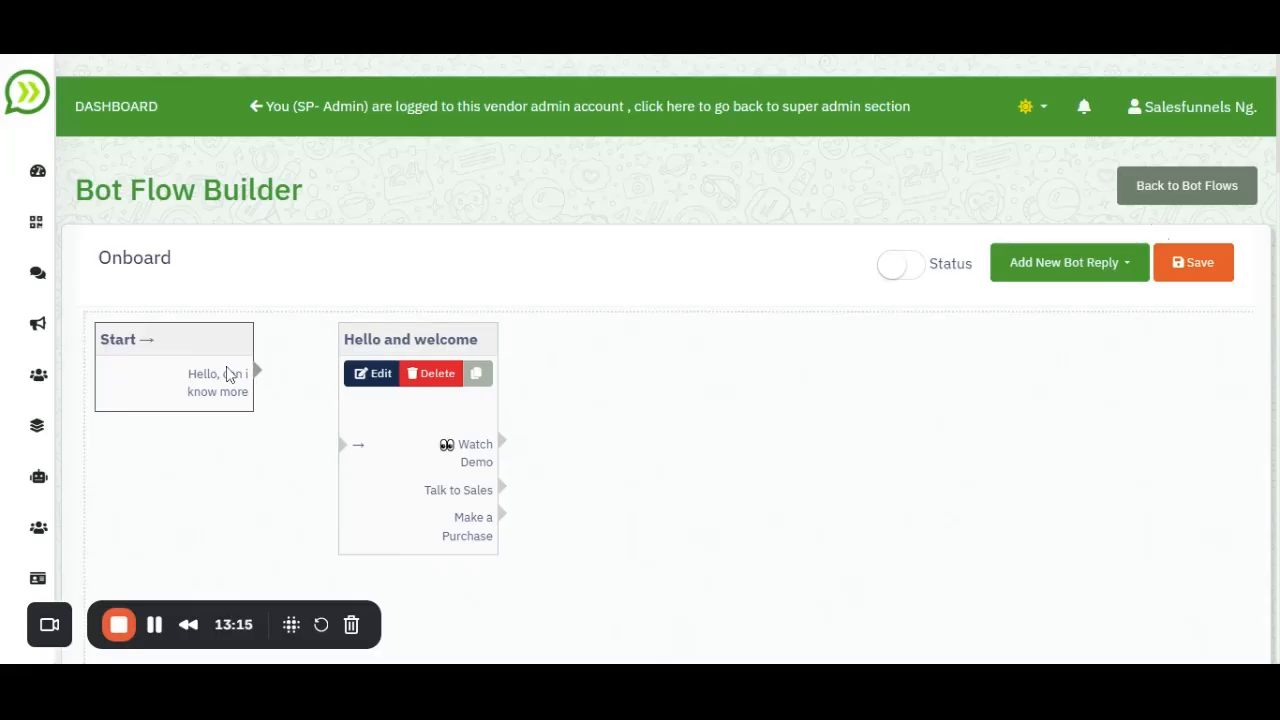
left_click_drag(394, 340, 422, 338)
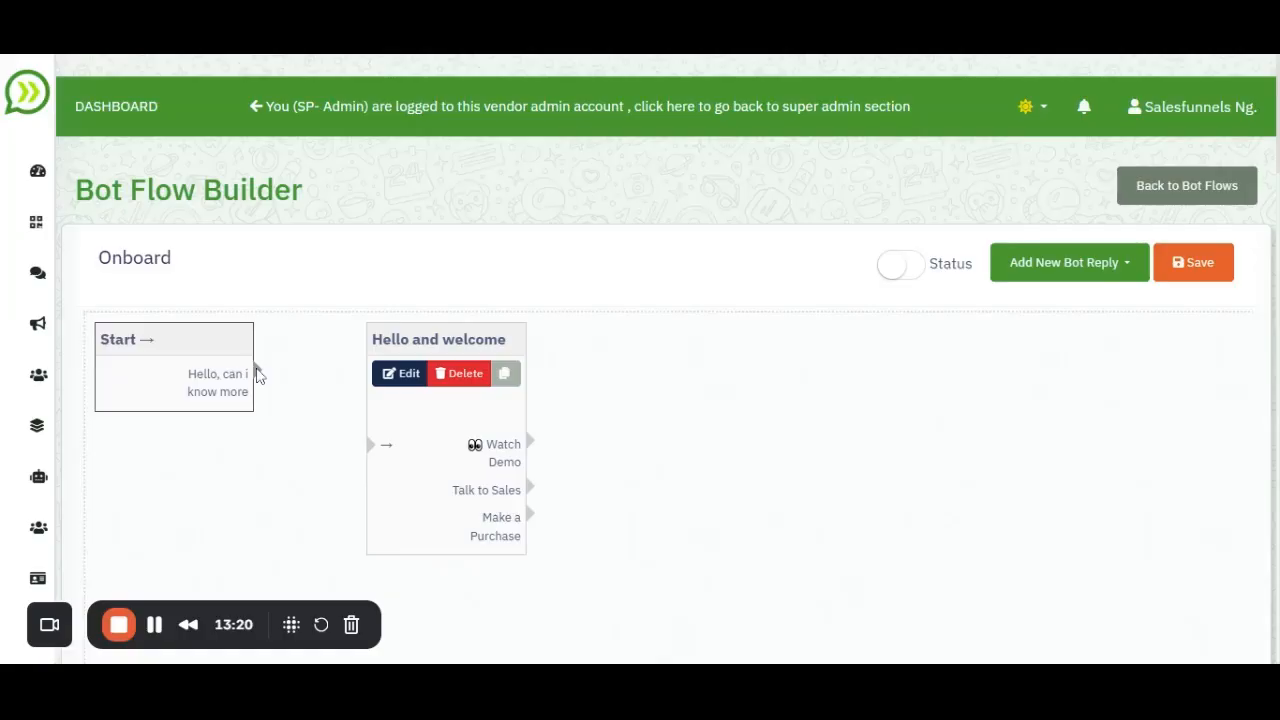
left_click_drag(257, 371, 370, 444)
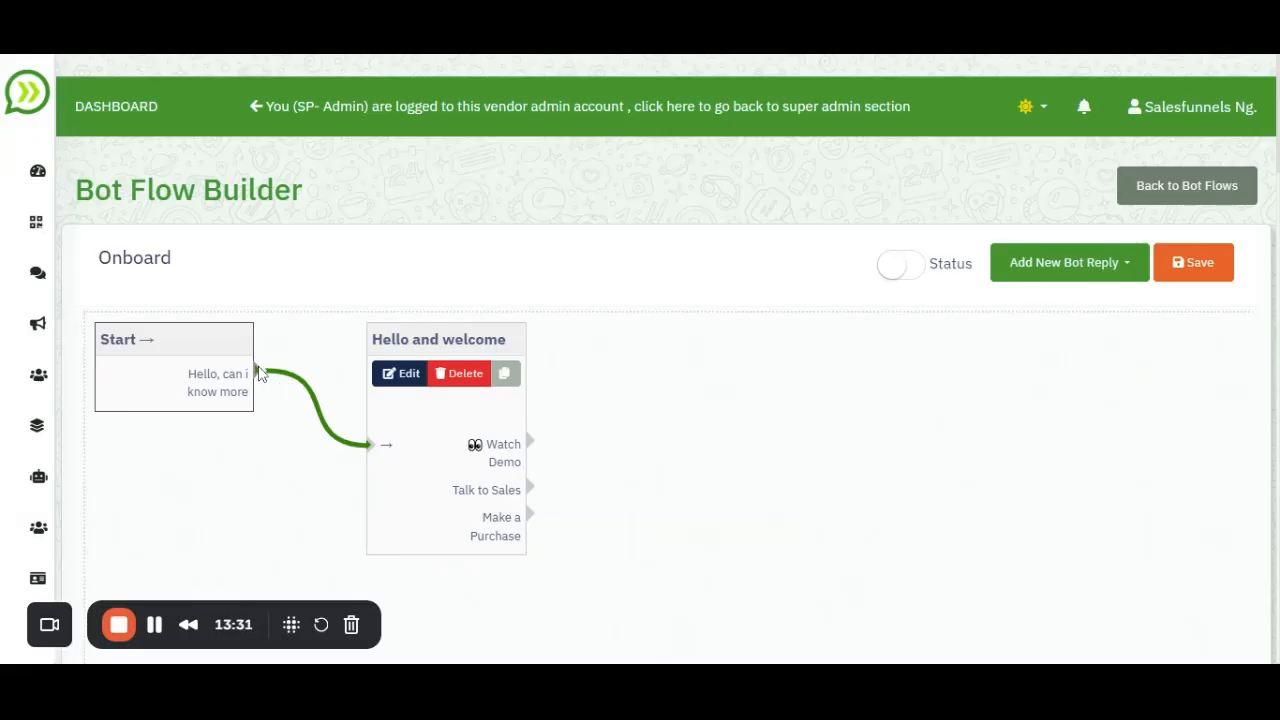
left_click_drag(258, 372, 369, 447)
Step: Add a new simple text bot reply to the flow and name it "Demo"
left_click(1128, 258)
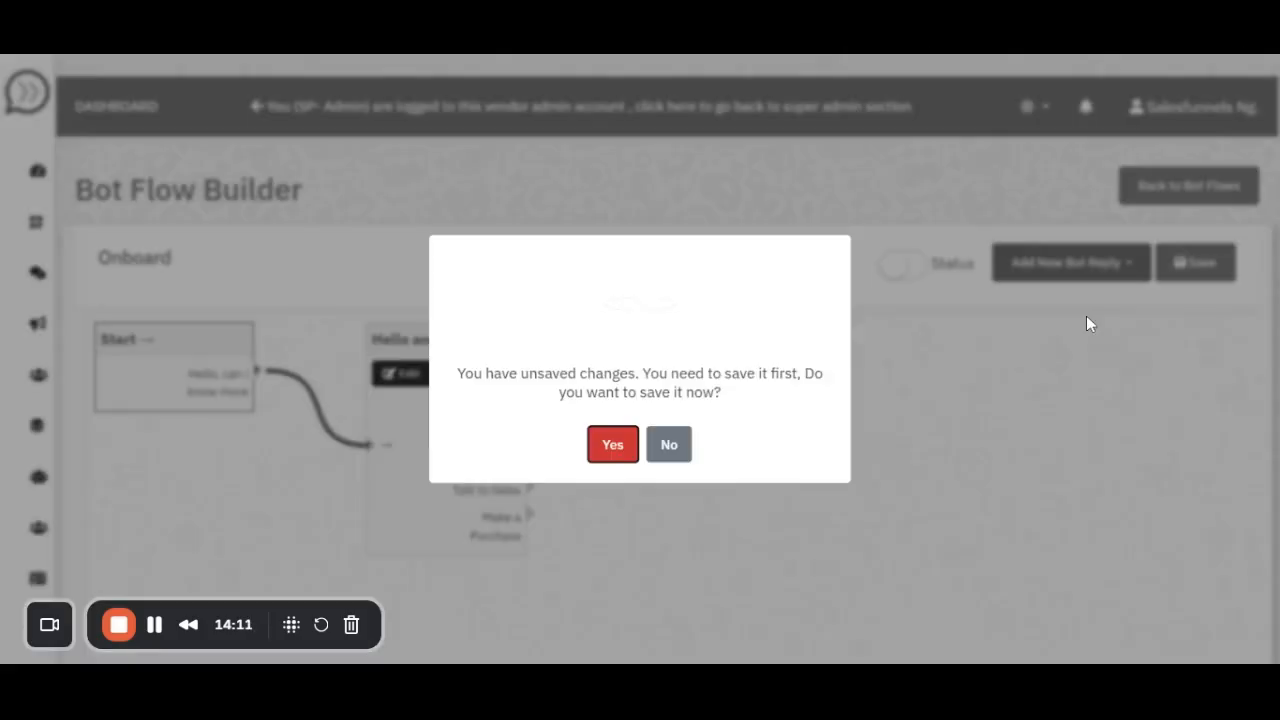
left_click(894, 344)
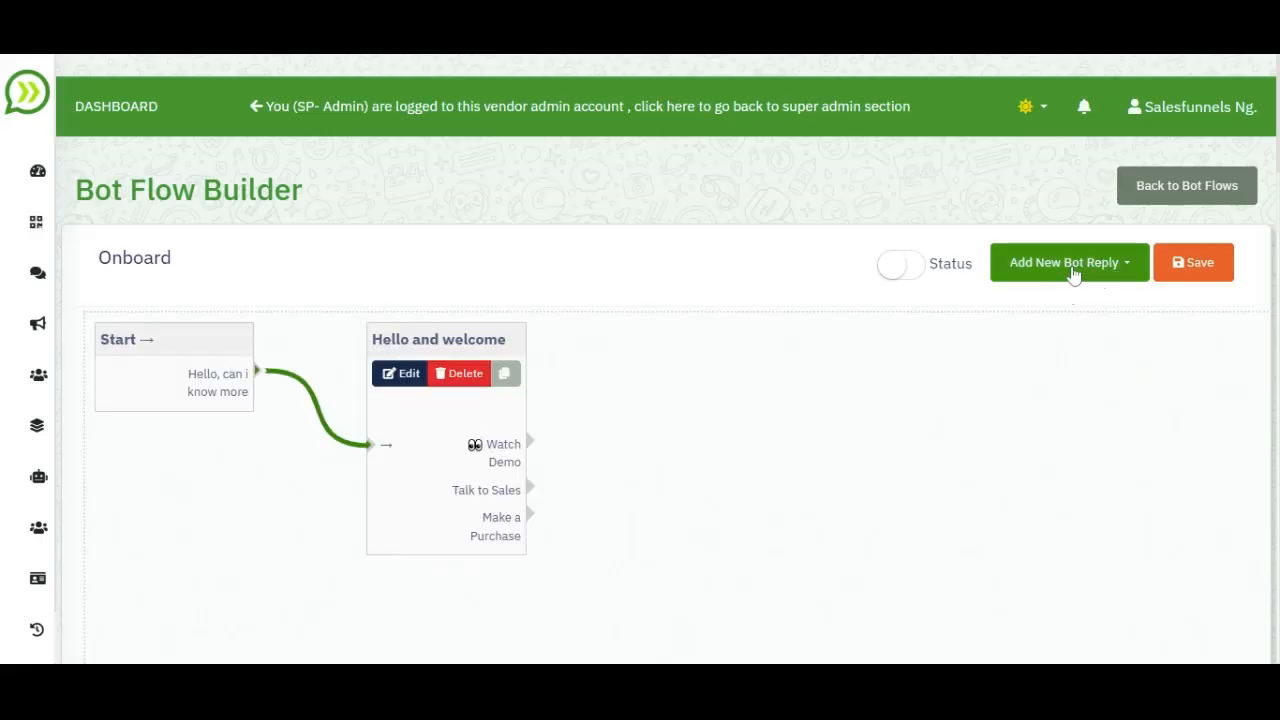
left_click(1133, 272)
left_click(1011, 320)
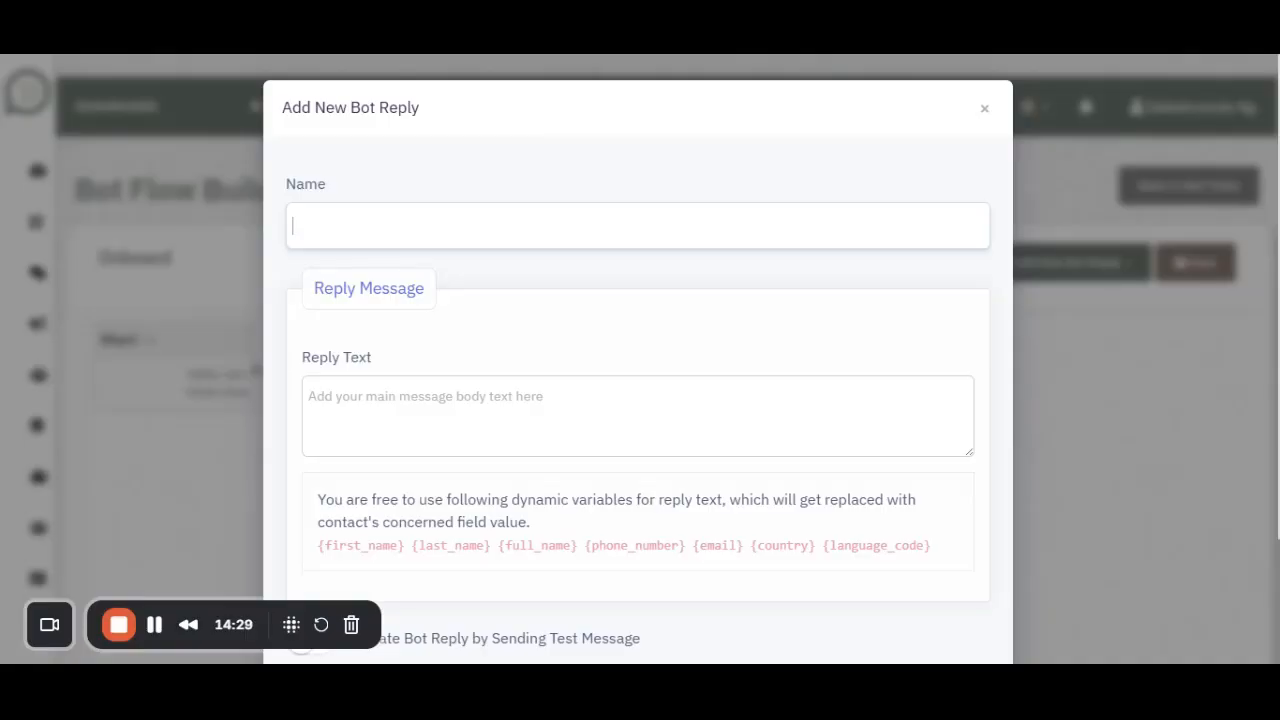
type("B")
key("BackSpace")
type("Demo")
key("Tab")
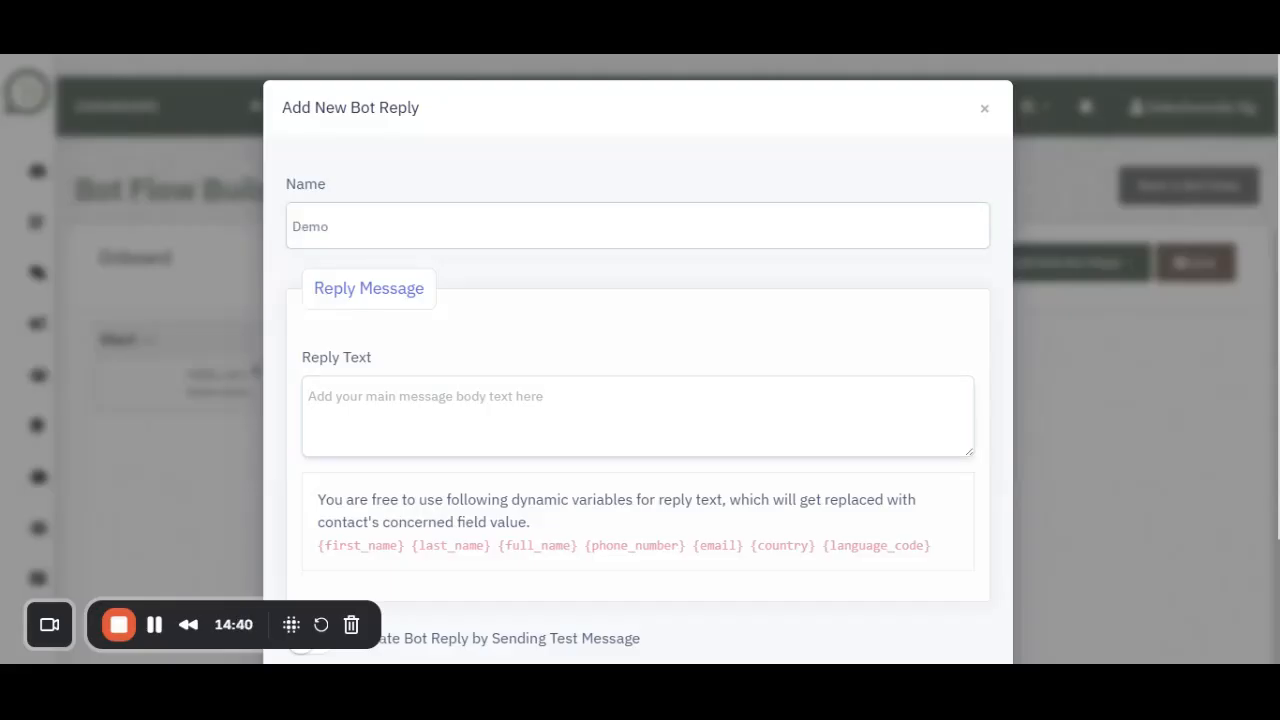
Step: Enter "Please use the link provided in this message to book a demo." as the reply text
type("Please ")
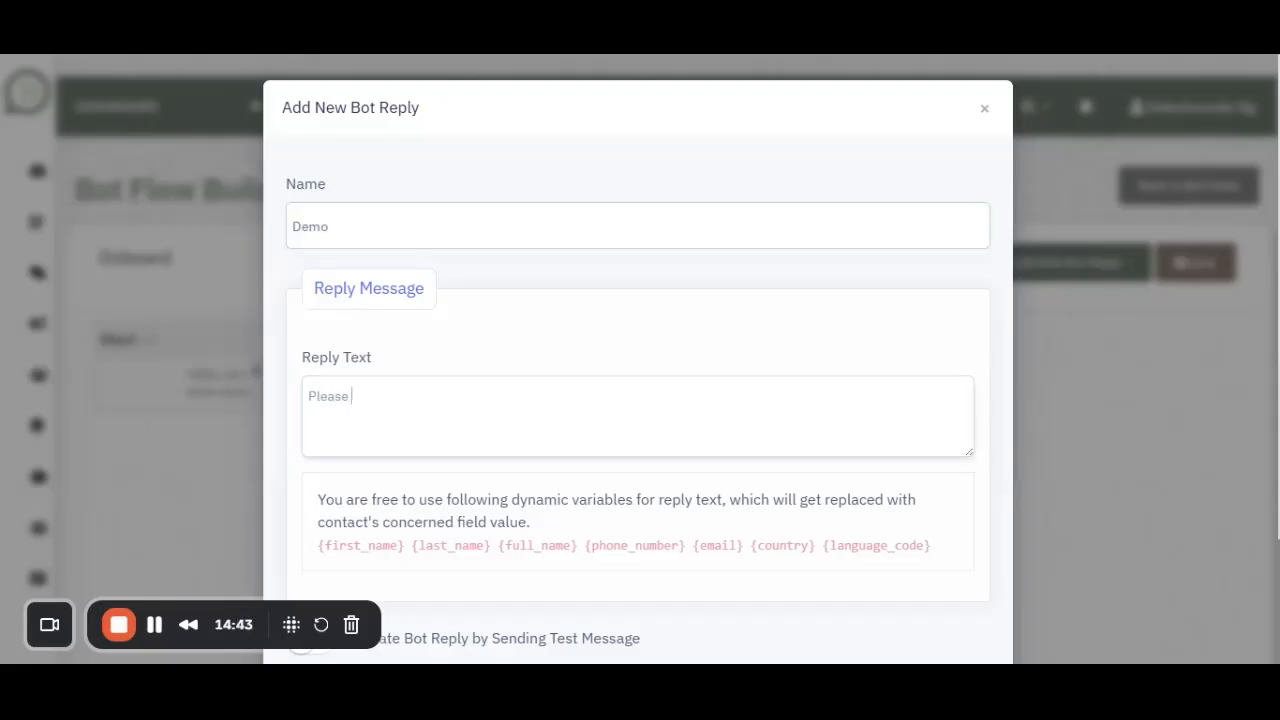
type("use the")
left_click_drag(567, 101, 700, 62)
left_click(703, 113)
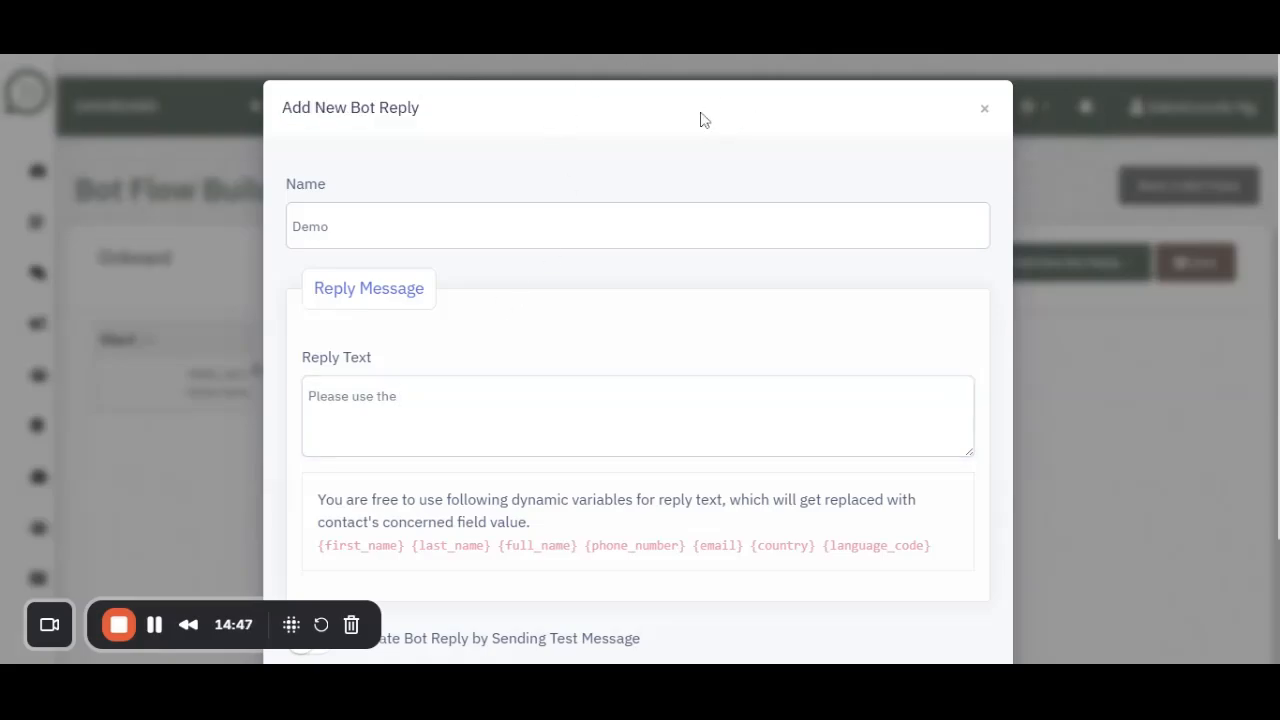
scroll(904, 568, "down", 1)
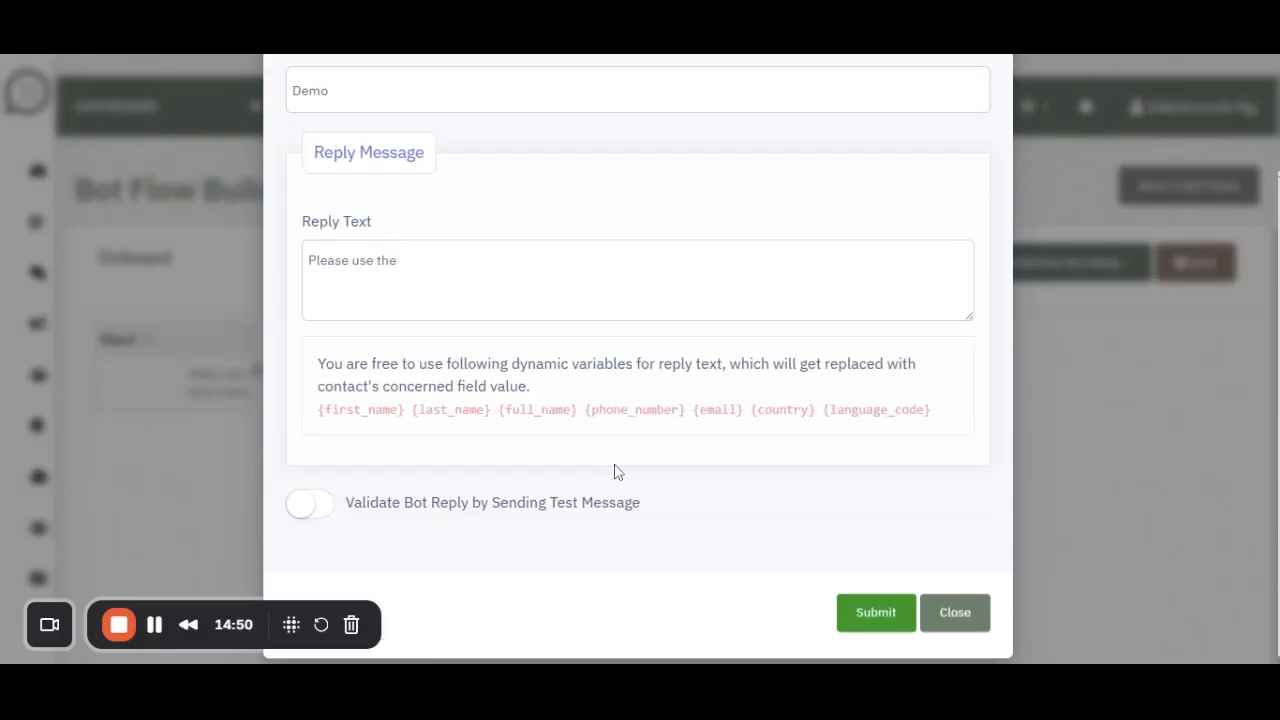
scroll(614, 471, "up", 1)
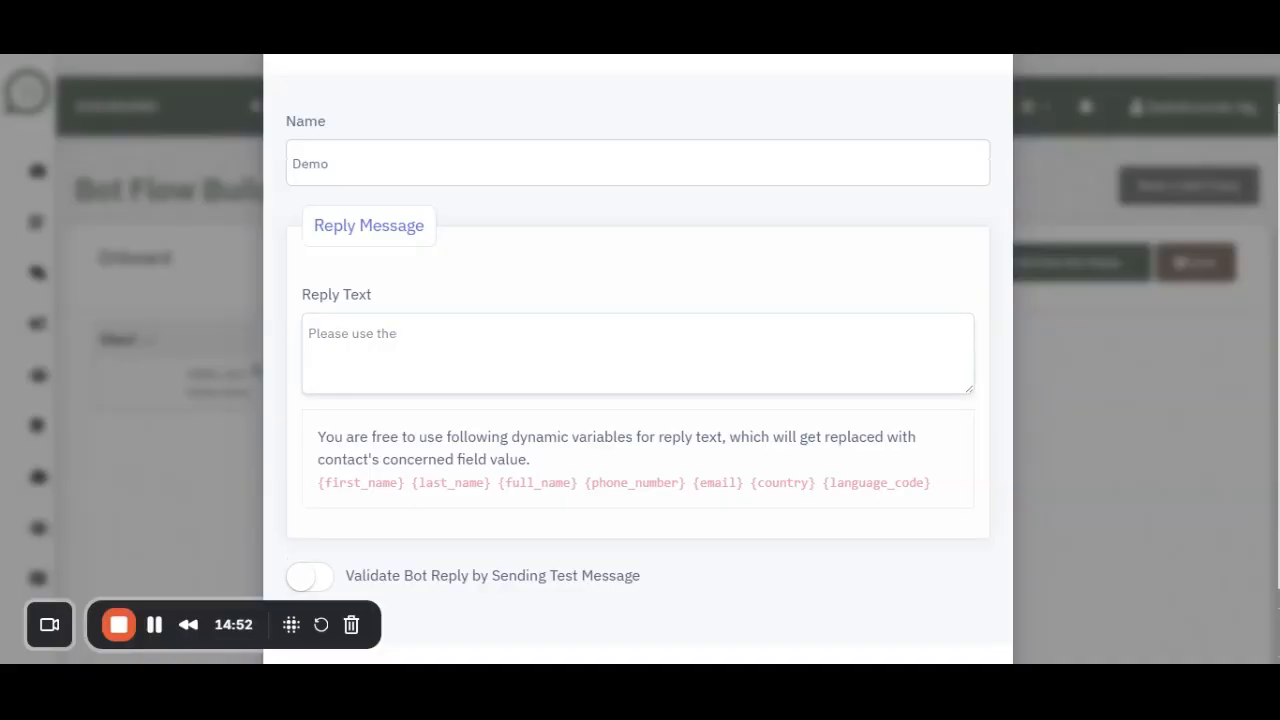
type("link provided in this ")
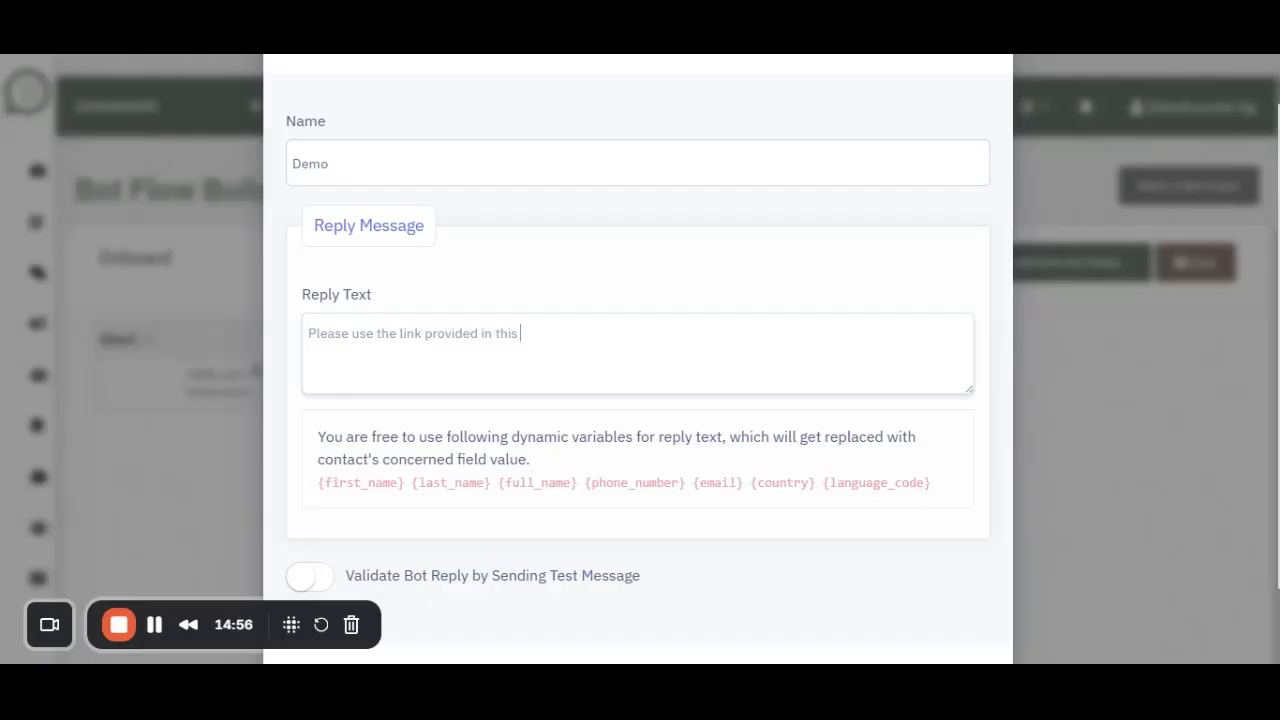
type("message to book a demo")
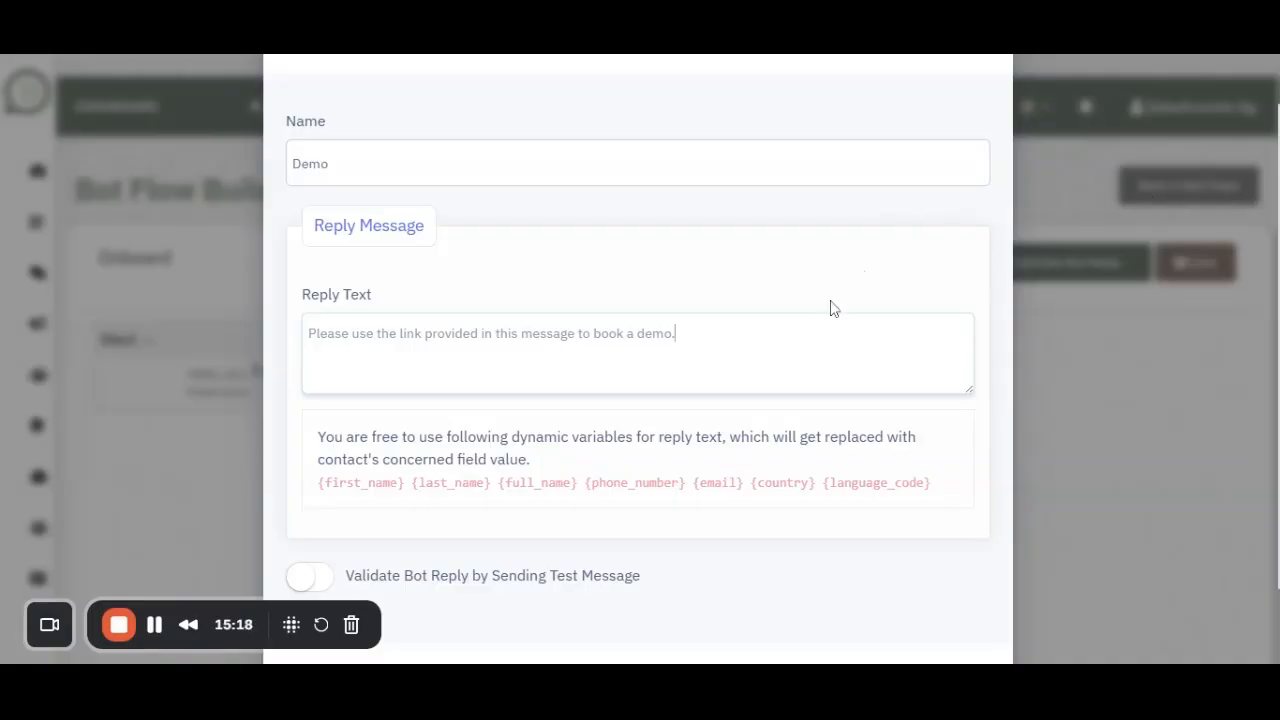
key("Return")
scroll(863, 497, "down", 2)
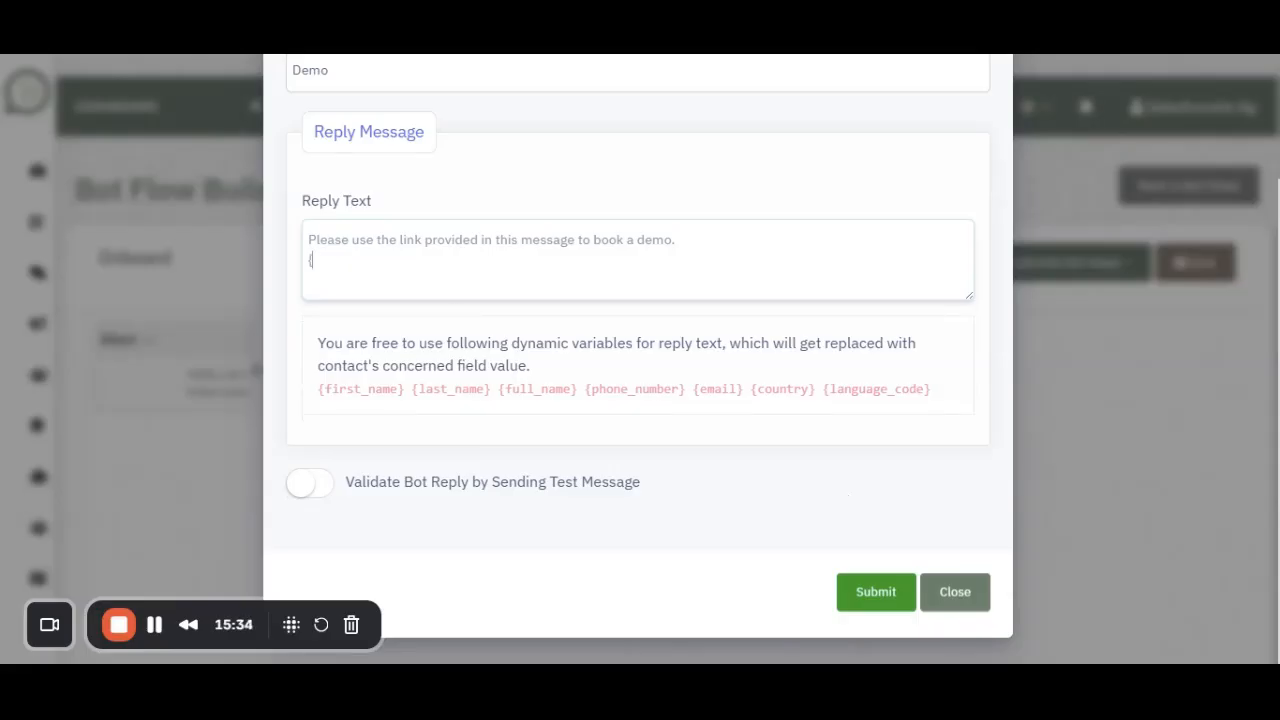
type("}")
type("www.calen")
type("dly")
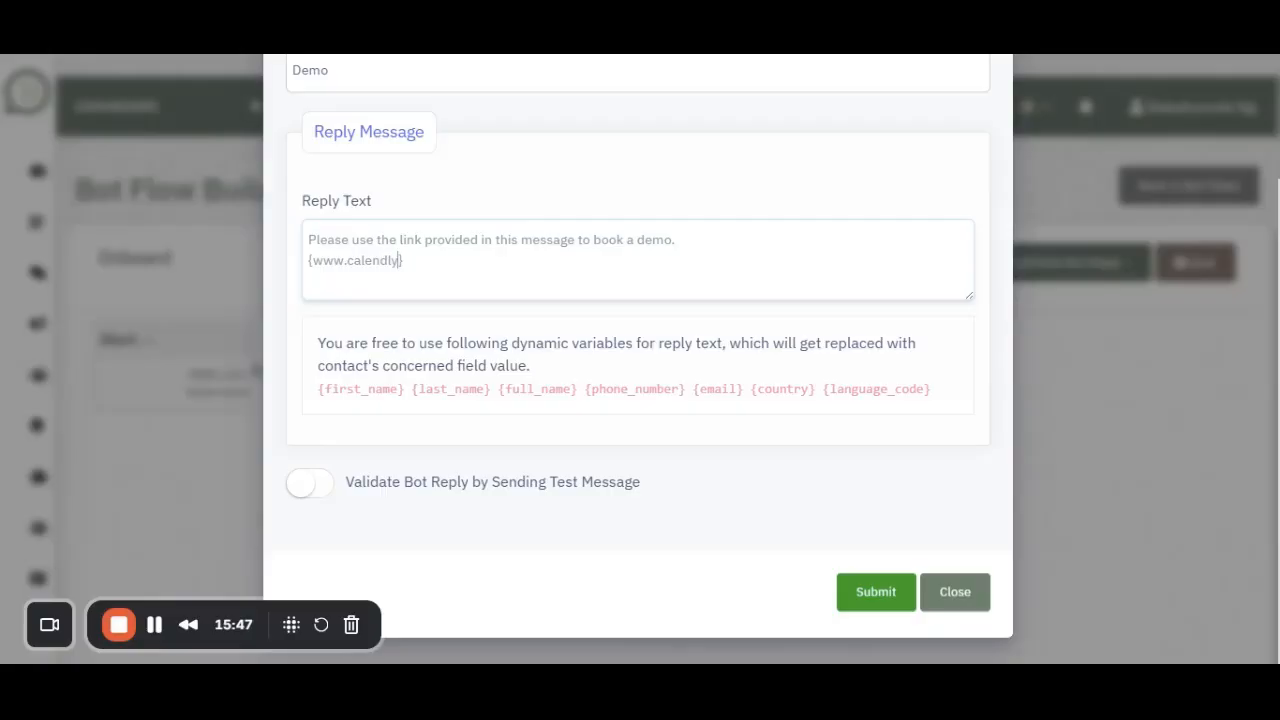
type(".com/")
type("salespadi")
type("crm")
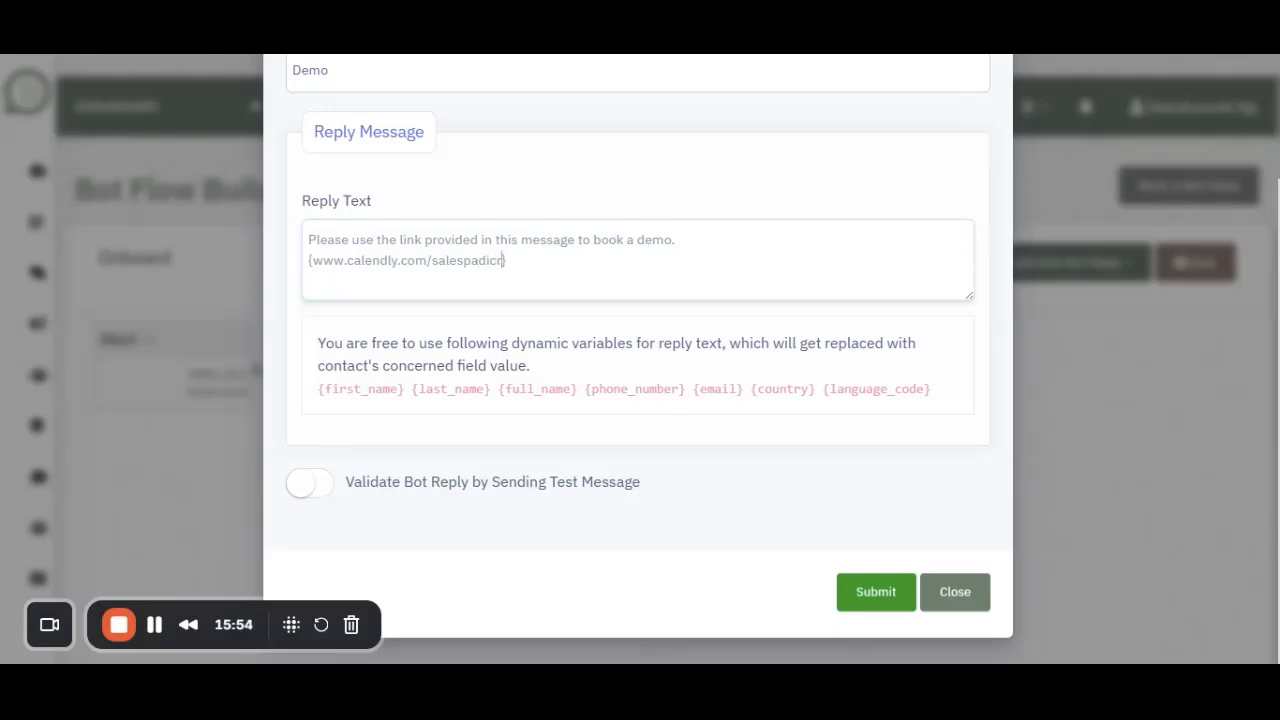
type("/bookaddemo")
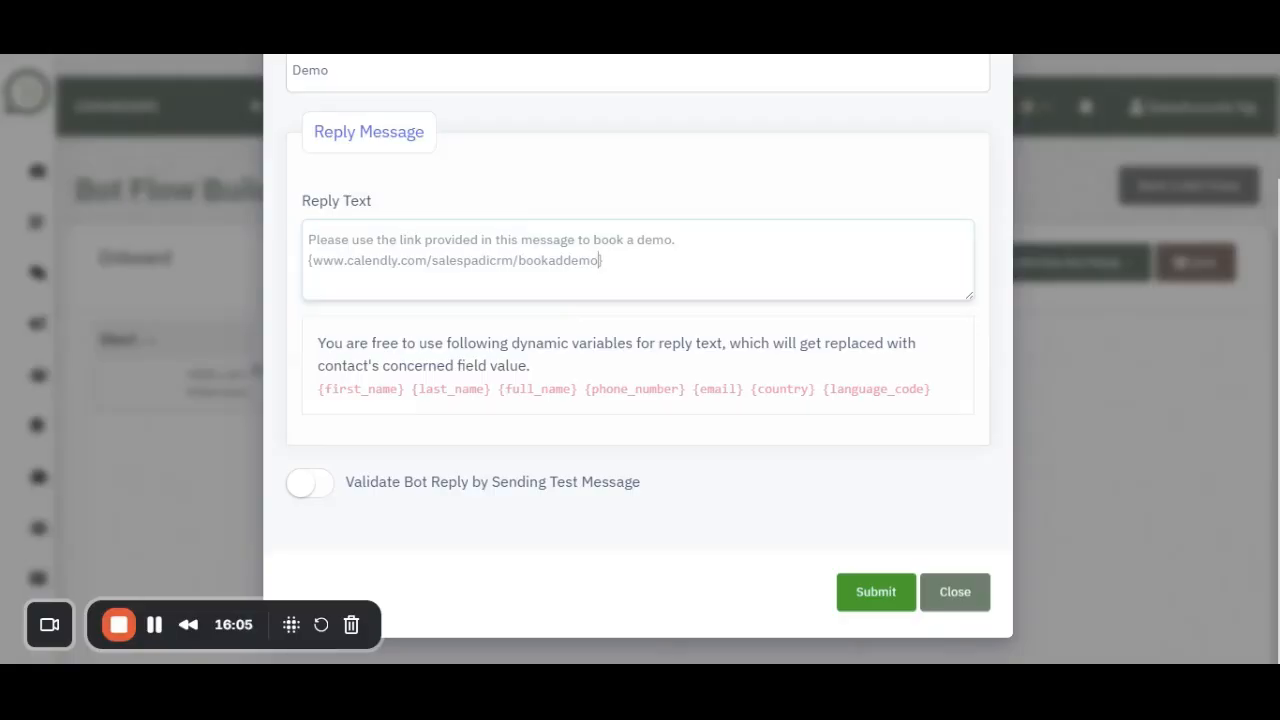
Step: Remove the curly braces around the Calendly link and submit the Demo reply
key("Delete")
key("Home")
key("Delete")
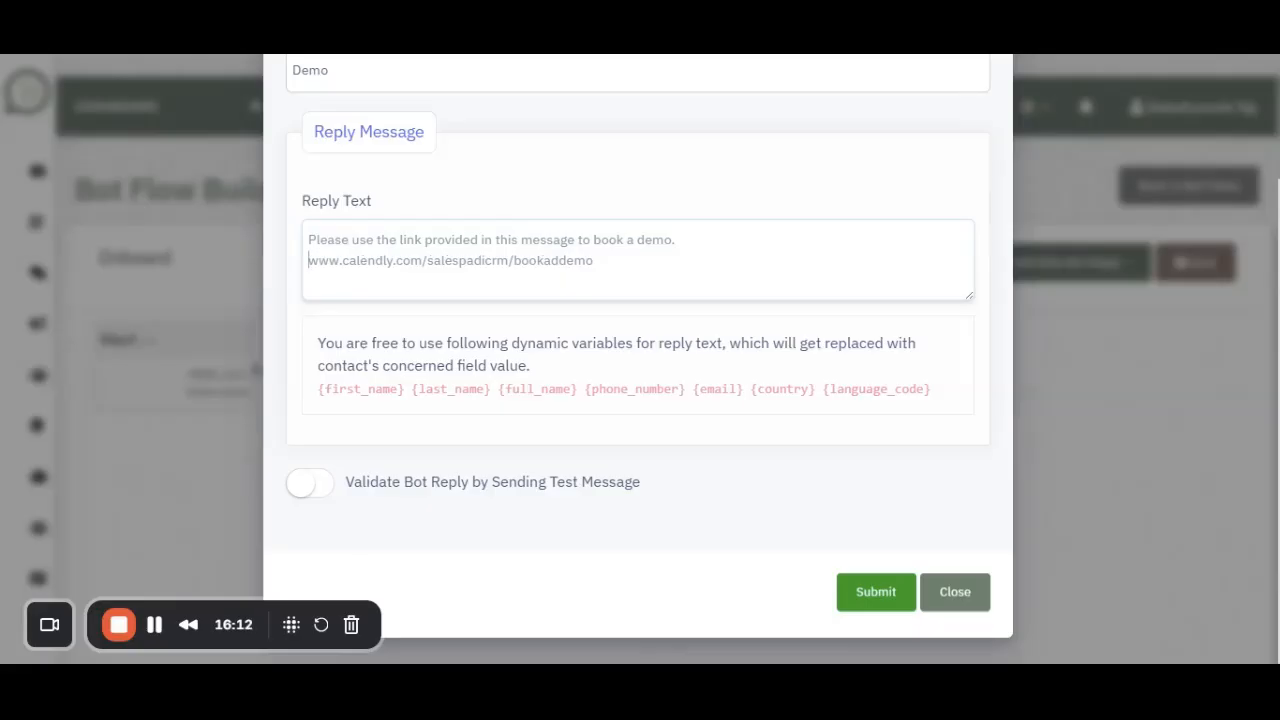
scroll(504, 349, "up", 2)
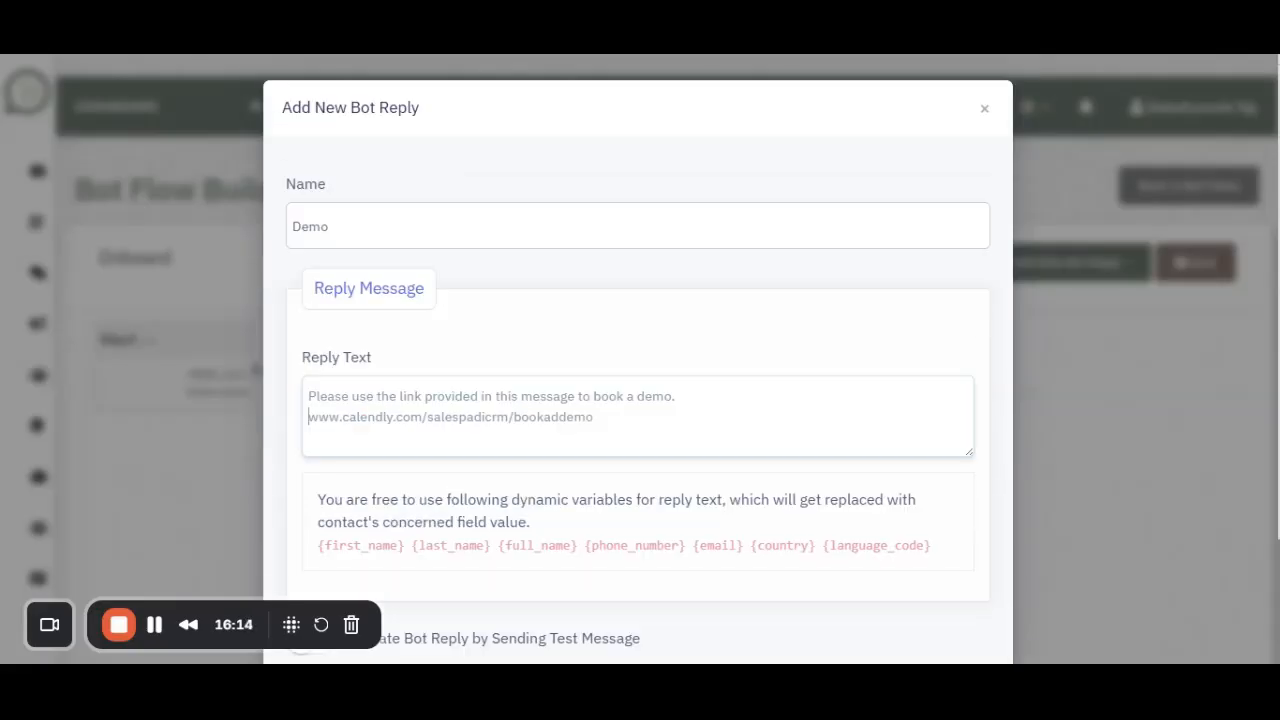
scroll(638, 360, "down", 1)
scroll(638, 360, "down", 2)
left_click(874, 591)
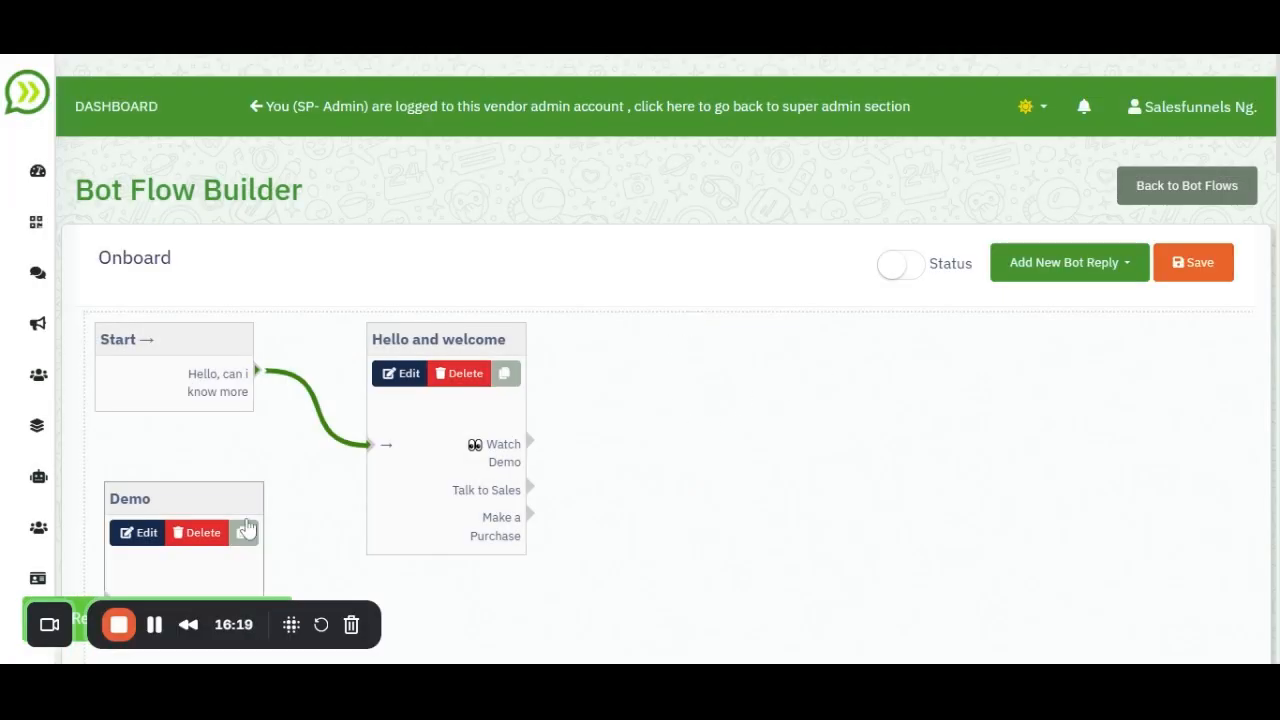
Step: Place the Demo node to the right of "Hello and welcome" and connect the Watch Demo output to its input
left_click_drag(160, 495, 855, 313)
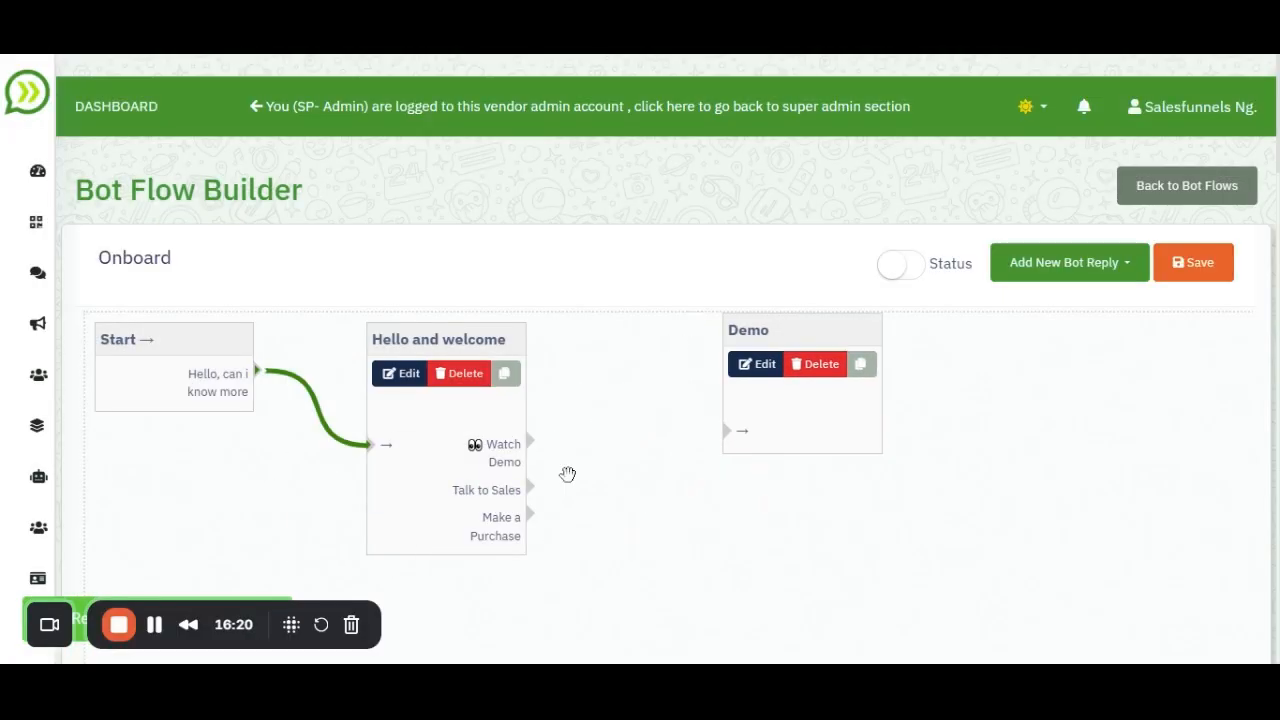
left_click_drag(532, 447, 726, 432)
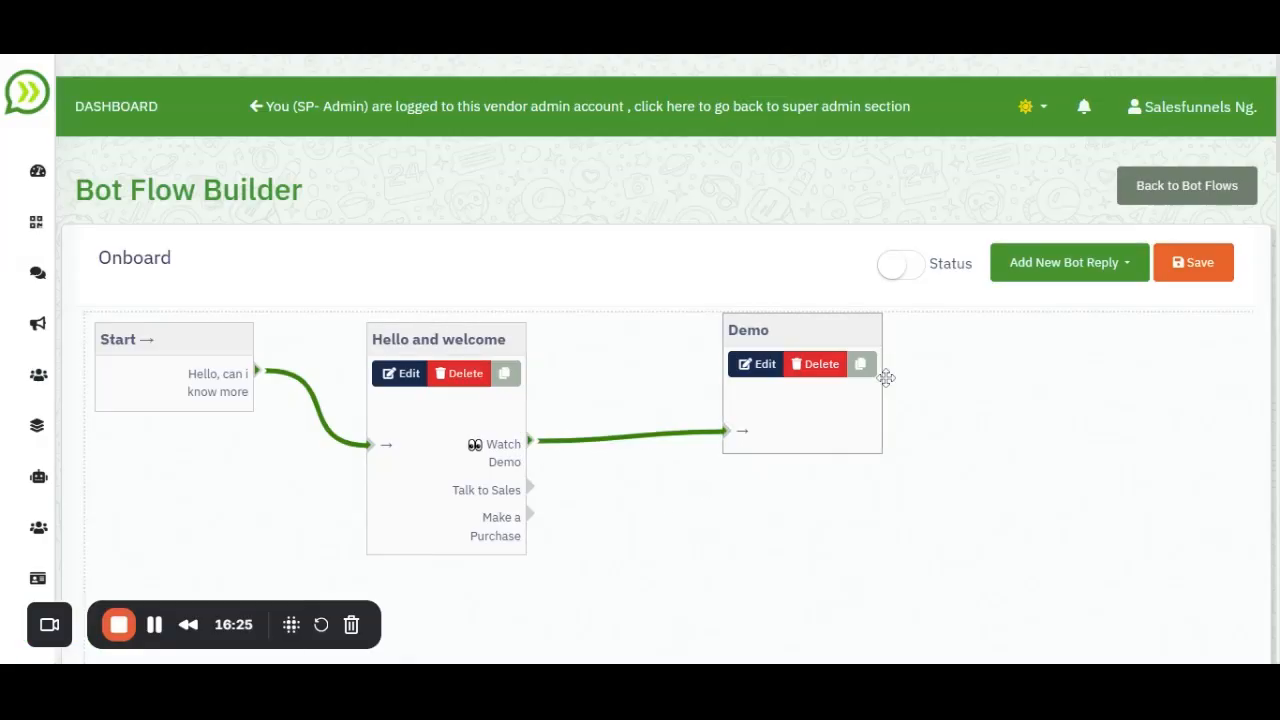
Step: Add a new media bot reply to the flow and name it "Talk to Sales"
left_click(1074, 270)
left_click(609, 460)
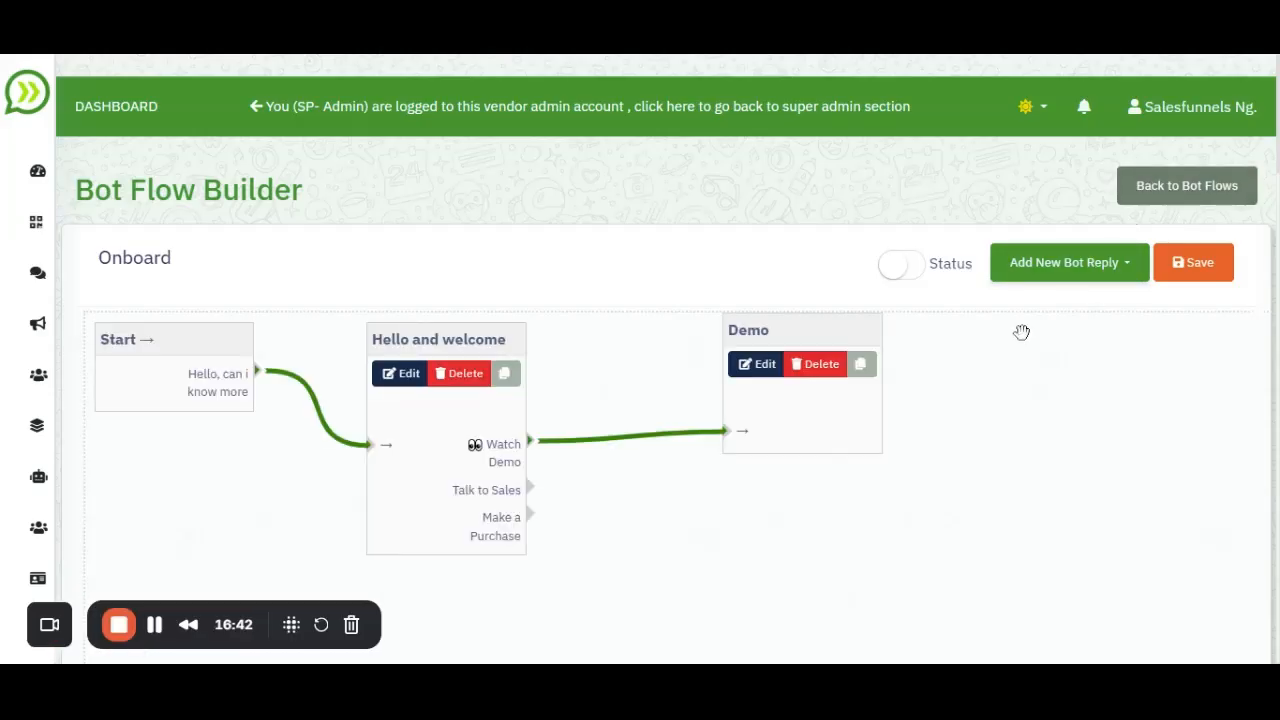
left_click(1125, 268)
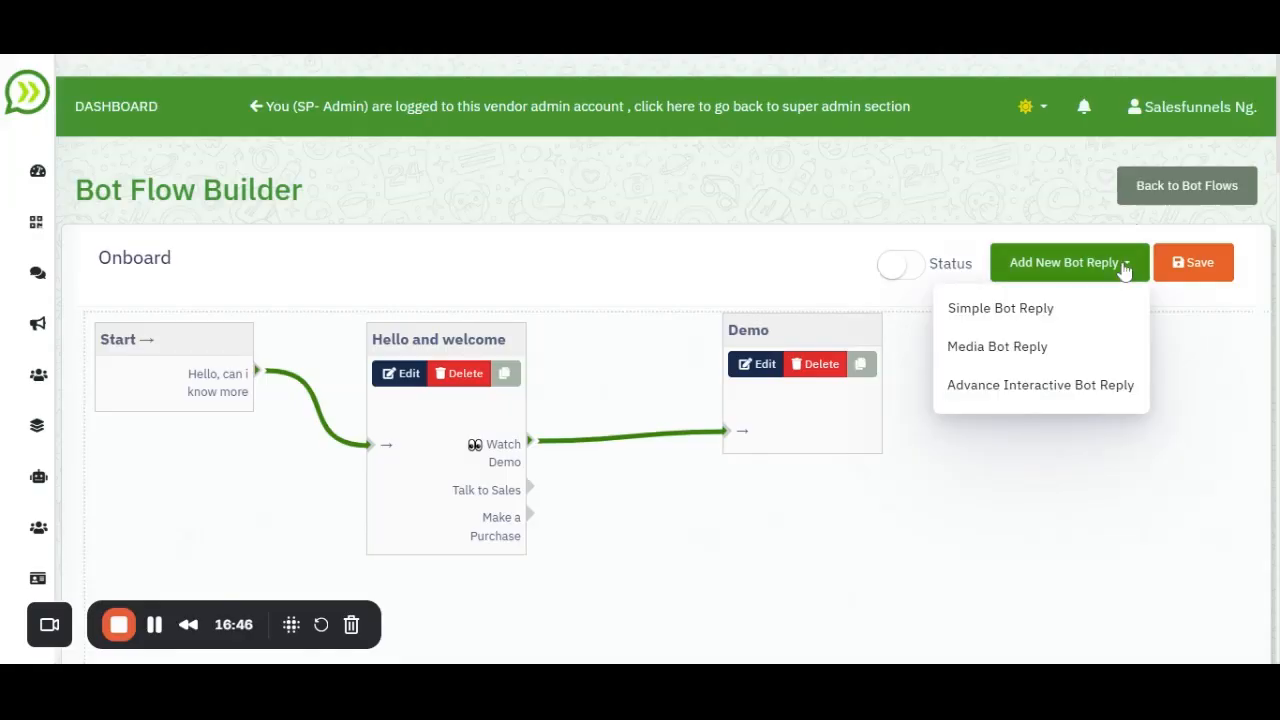
left_click(1029, 346)
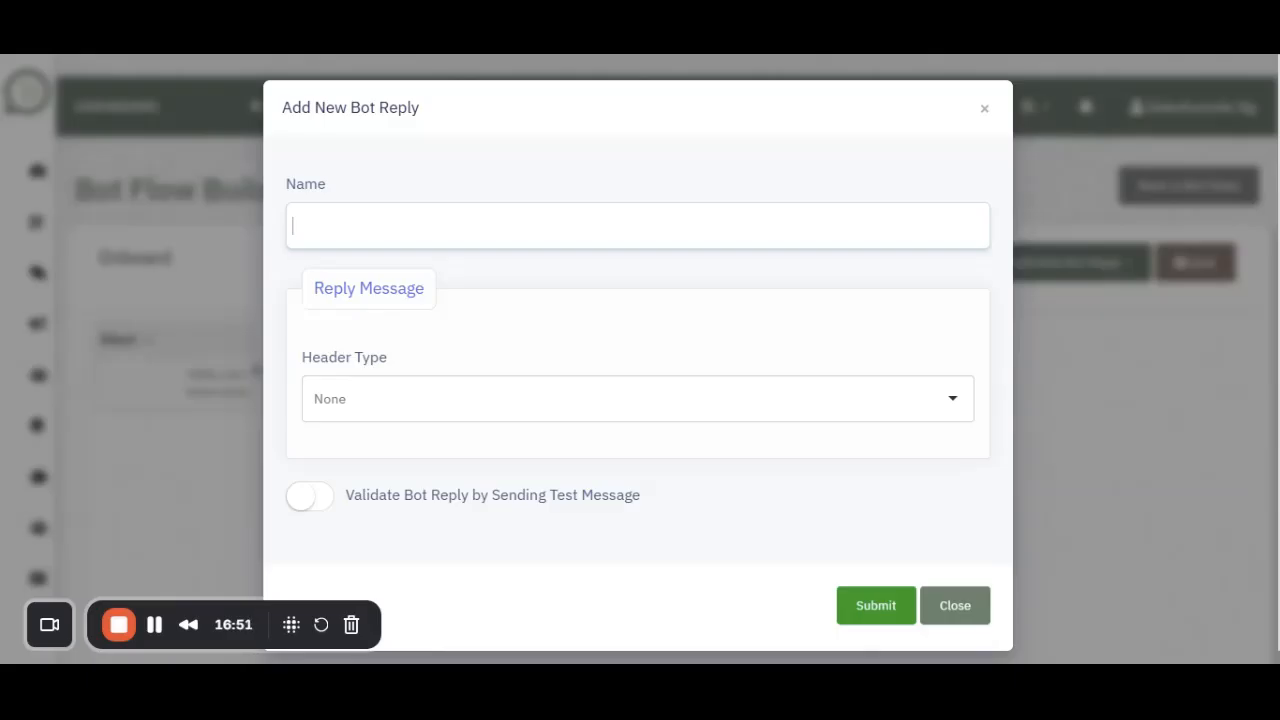
type("Talk to")
type("Sales")
Step: Set the reply's header type to Image and upload 3d-music-related-scene.jpg
left_click(347, 412)
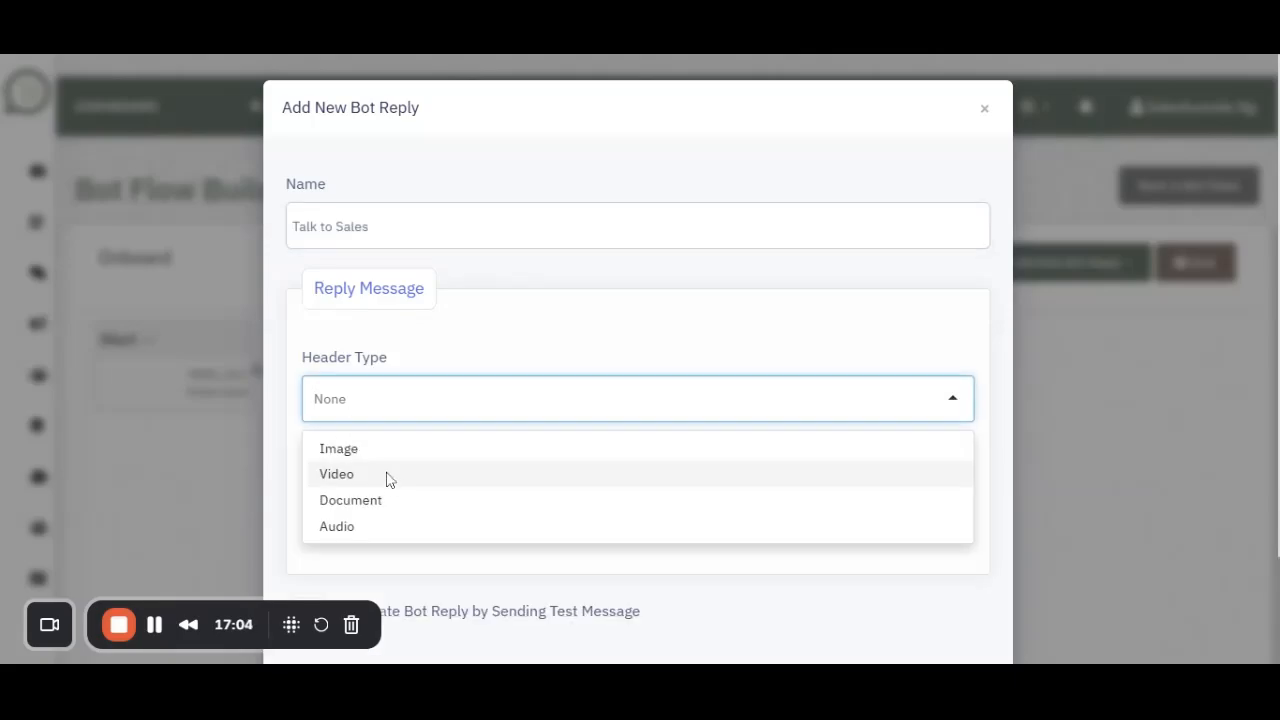
left_click(391, 473)
left_click(418, 401)
left_click(391, 452)
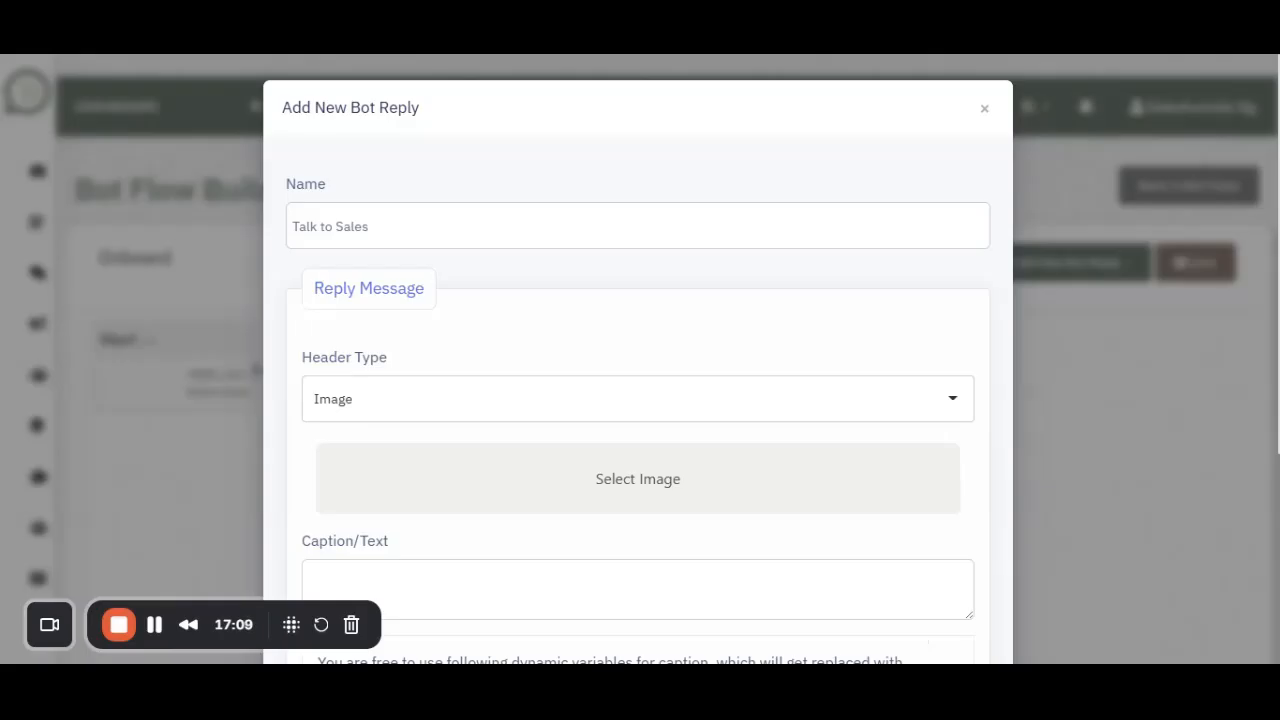
scroll(638, 400, "down", 3)
Step: Begin the image caption with the greeting "Hi {first_name}," using the first name variable
left_click(440, 308)
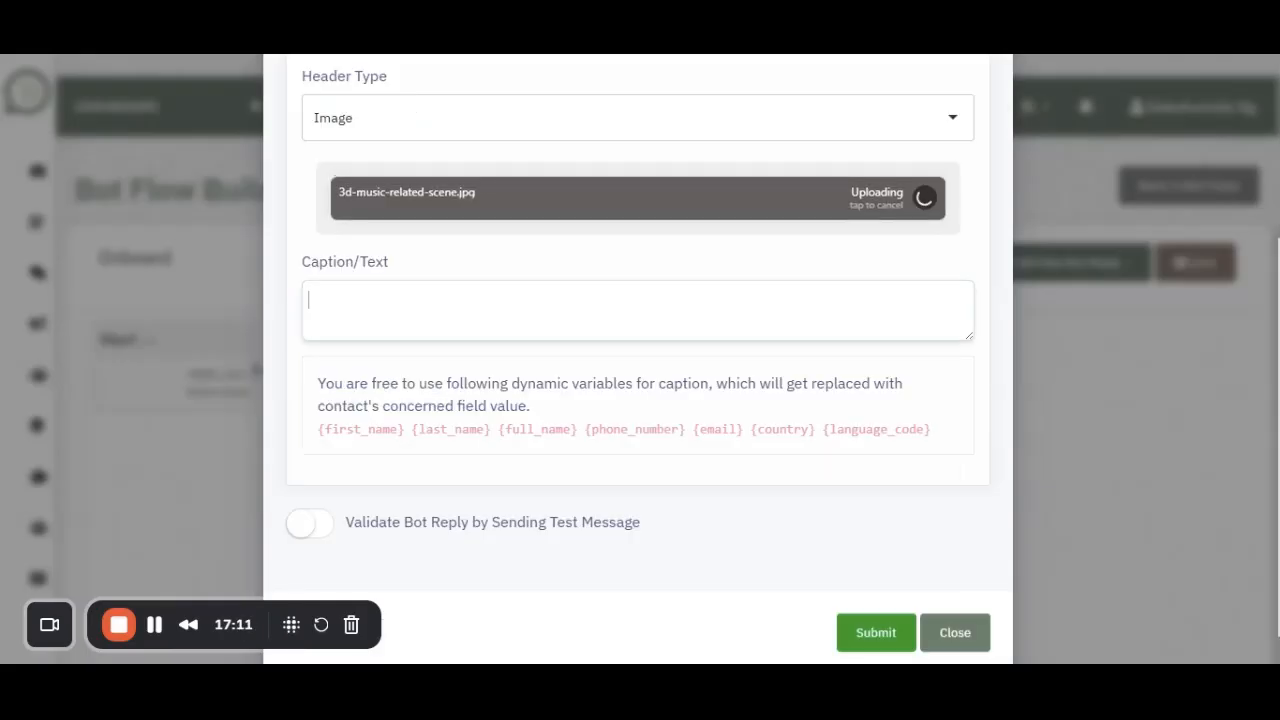
type("Hi")
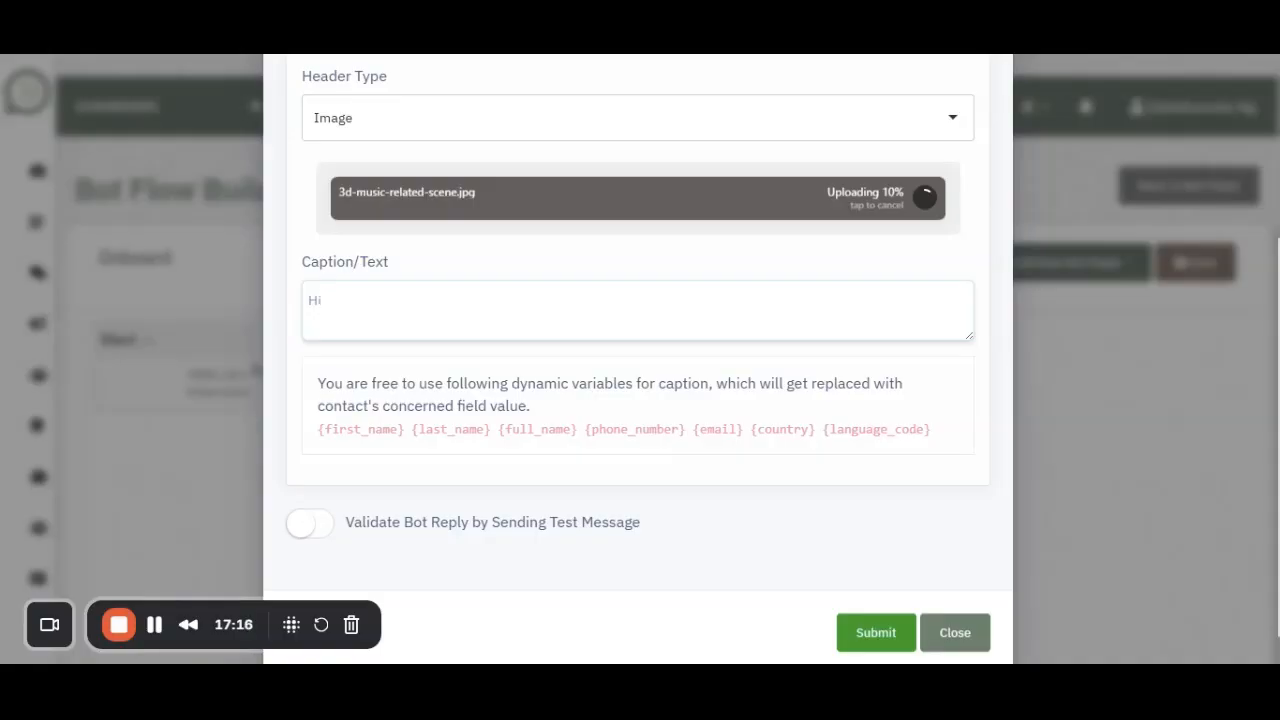
left_click_drag(318, 430, 404, 430)
key("ctrl+c")
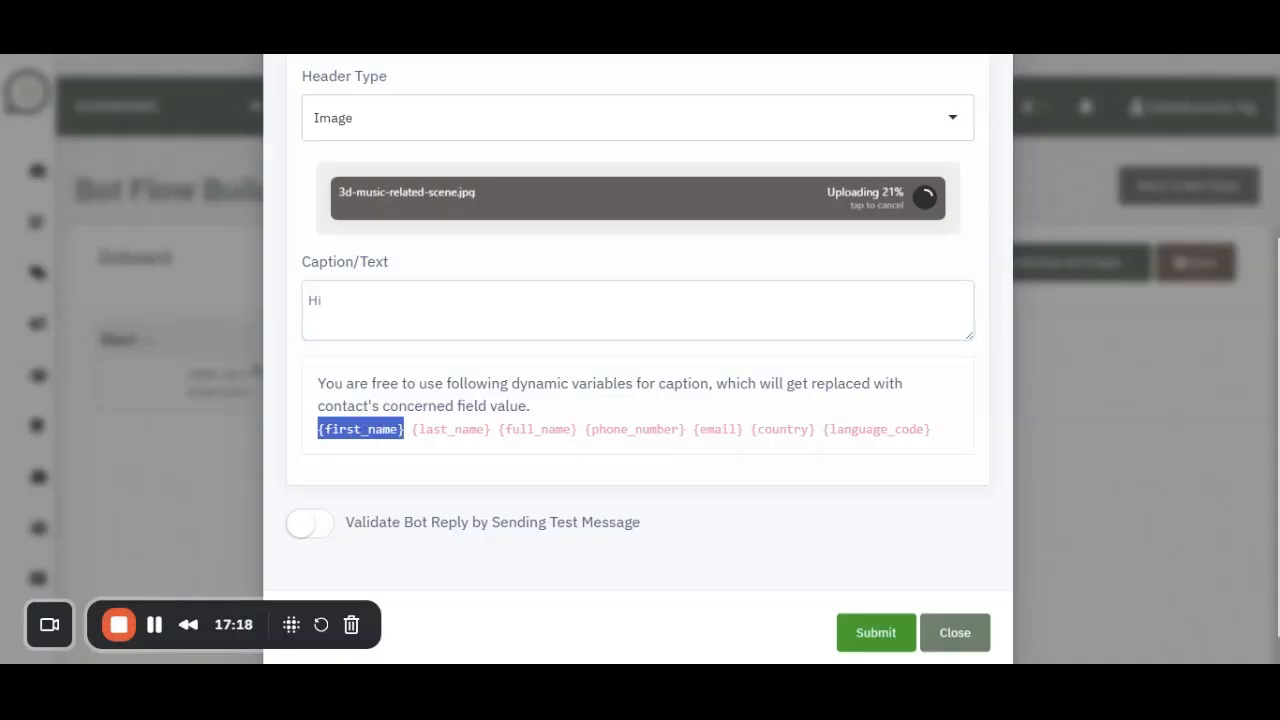
left_click(326, 301)
key("ctrl+v")
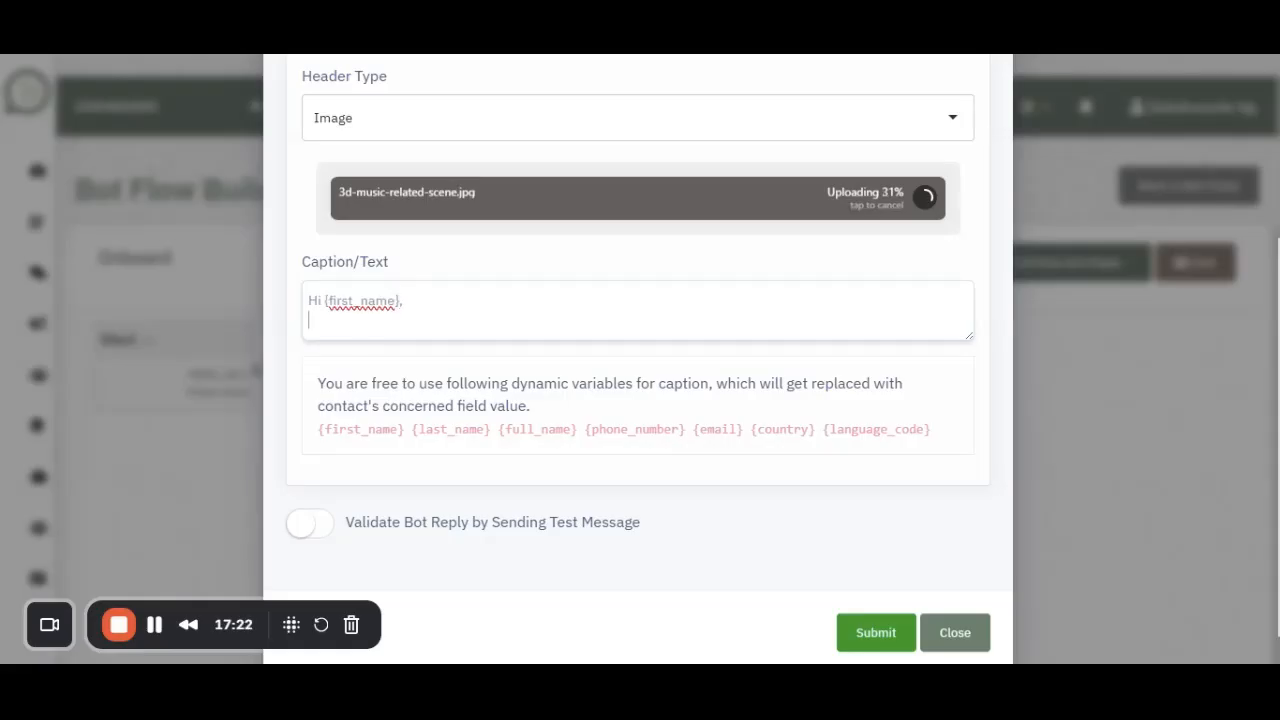
Step: Write "Please feel free to chat with us and a support assistant" on the caption's second line
key("Return")
type("Please")
scroll(557, 329, "down", 1)
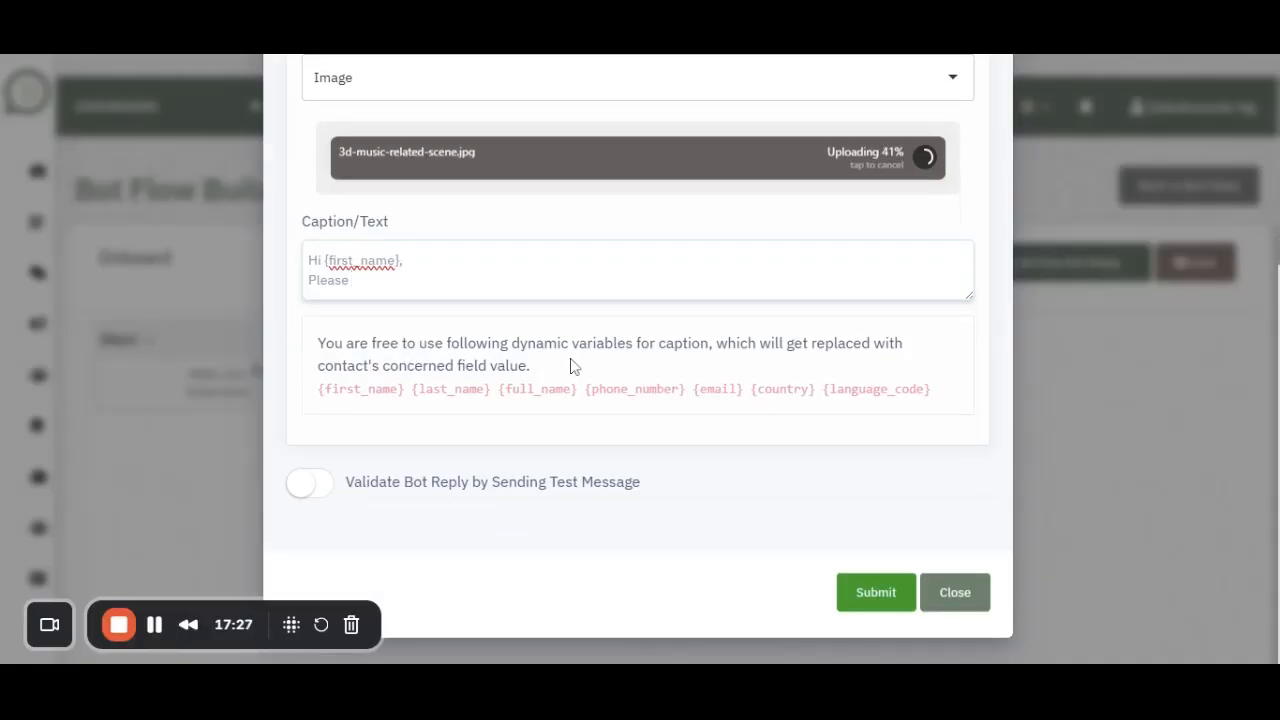
type("feel free to chat with ")
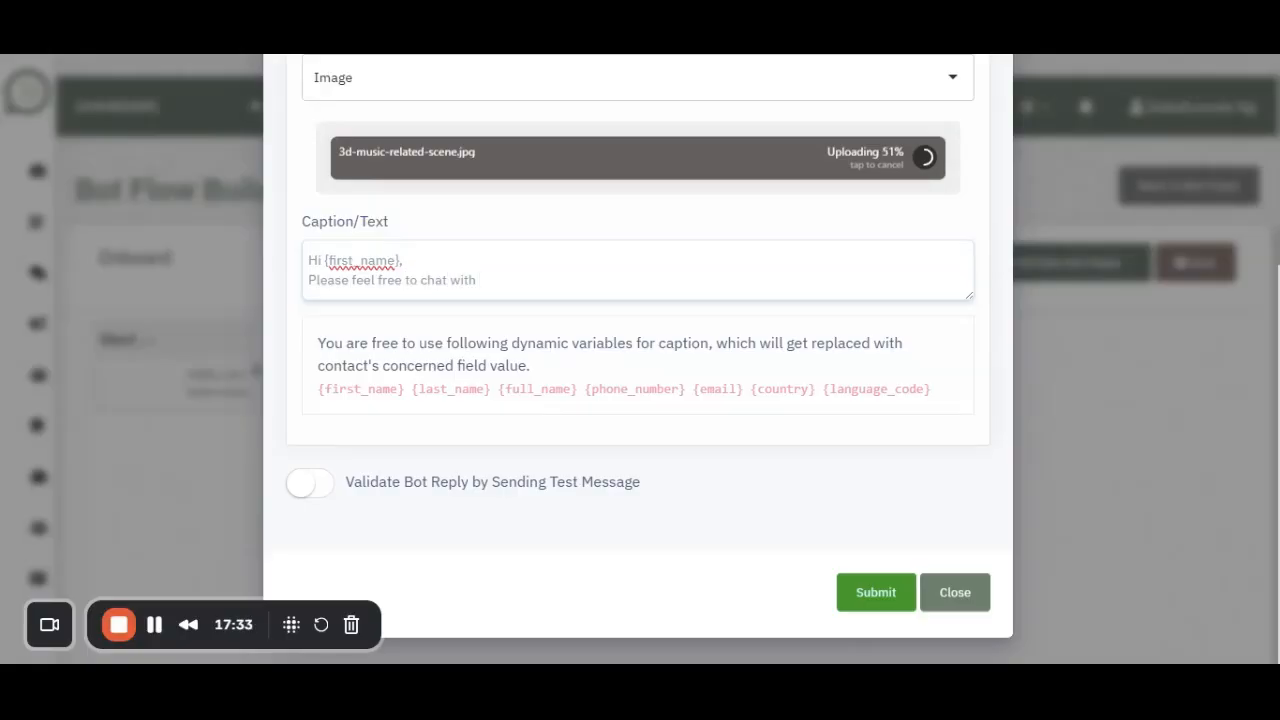
type("us and a support assistant")
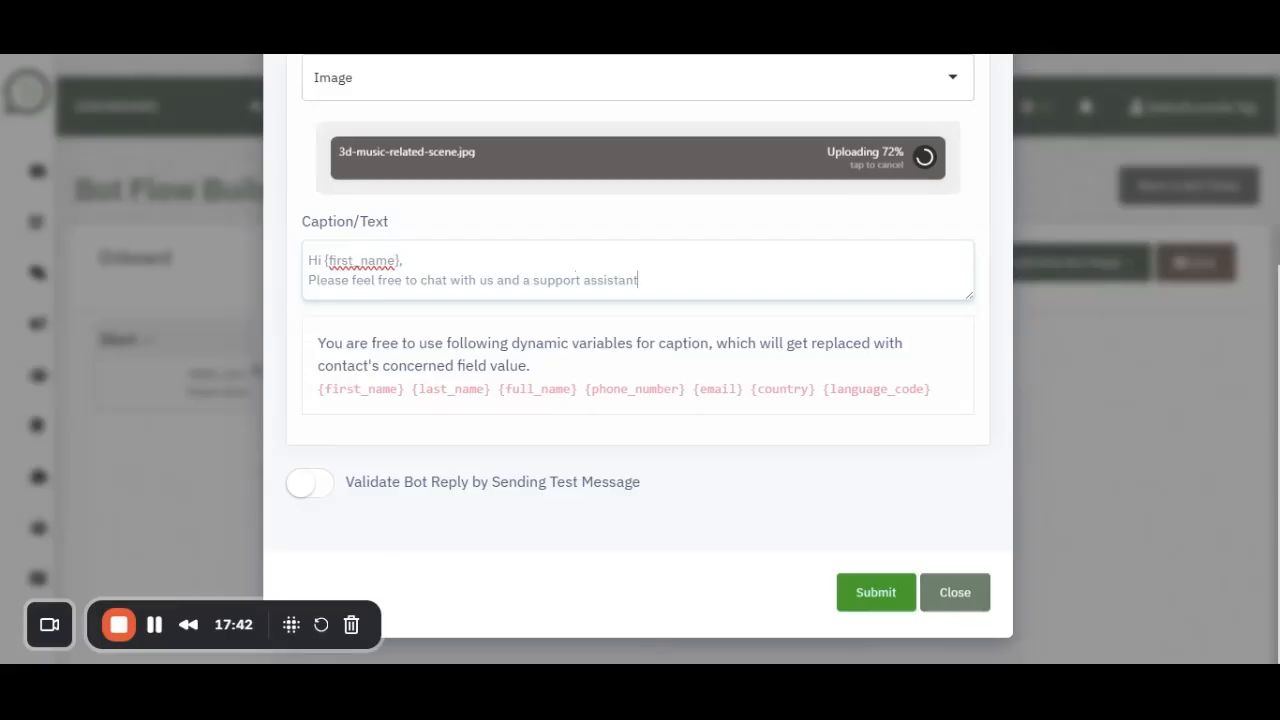
Step: Replace the word "support" with "sales" in the caption
left_click(580, 280)
key("BackSpace")
key("BackSpace")
key("BackSpace")
key("BackSpace")
key("BackSpace")
key("BackSpace")
type("ales")
Step: Complete the caption's sentence with "will respond as soon as possible"
left_click(623, 280)
type("will respond i")
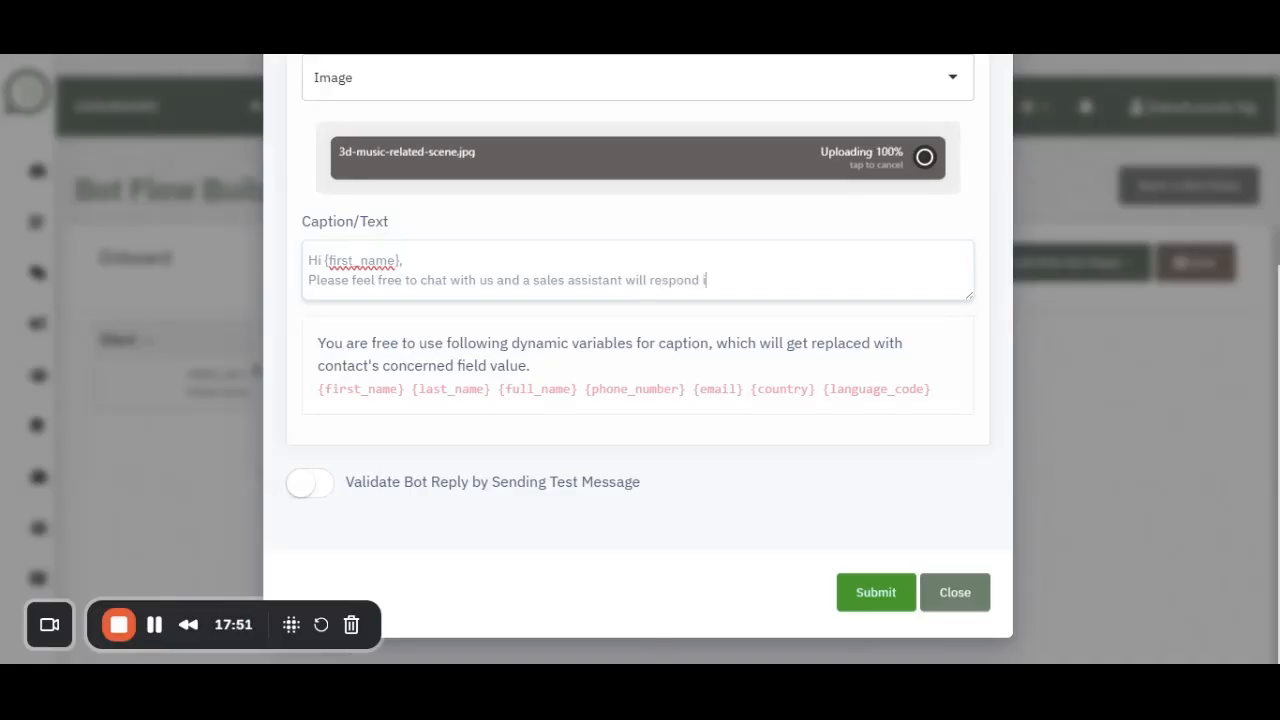
type("mmediately")
key("BackSpace")
key("BackSpace")
key("BackSpace")
key("BackSpace")
key("BackSpace")
key("BackSpace")
key("BackSpace")
key("BackSpace")
key("BackSpace")
key("BackSpace")
key("BackSpace")
key("BackSpace")
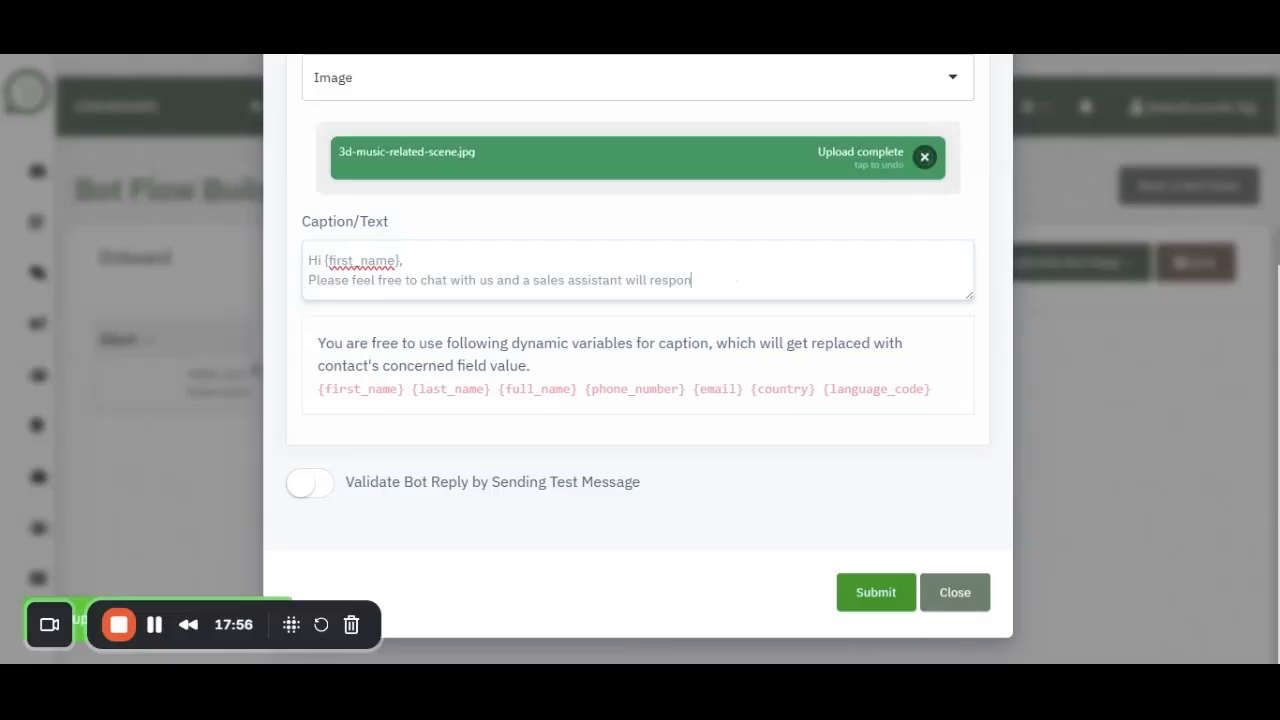
type("d as soon as poss")
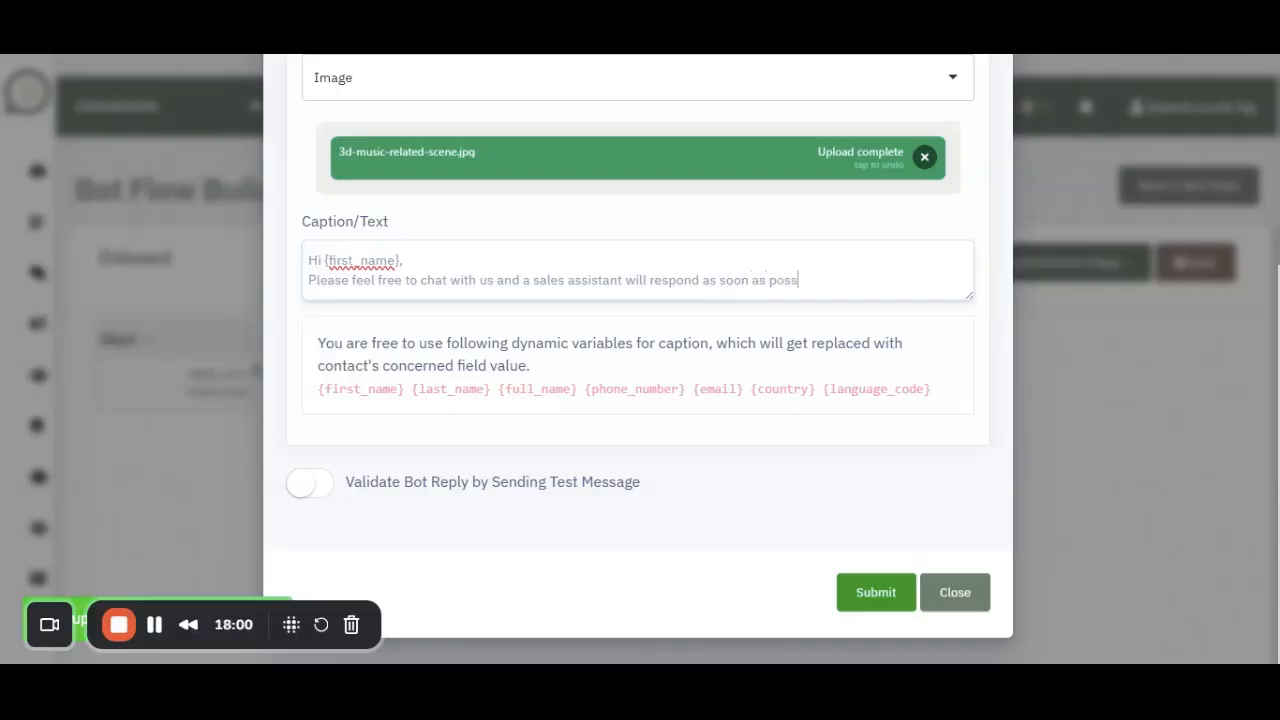
type("ible")
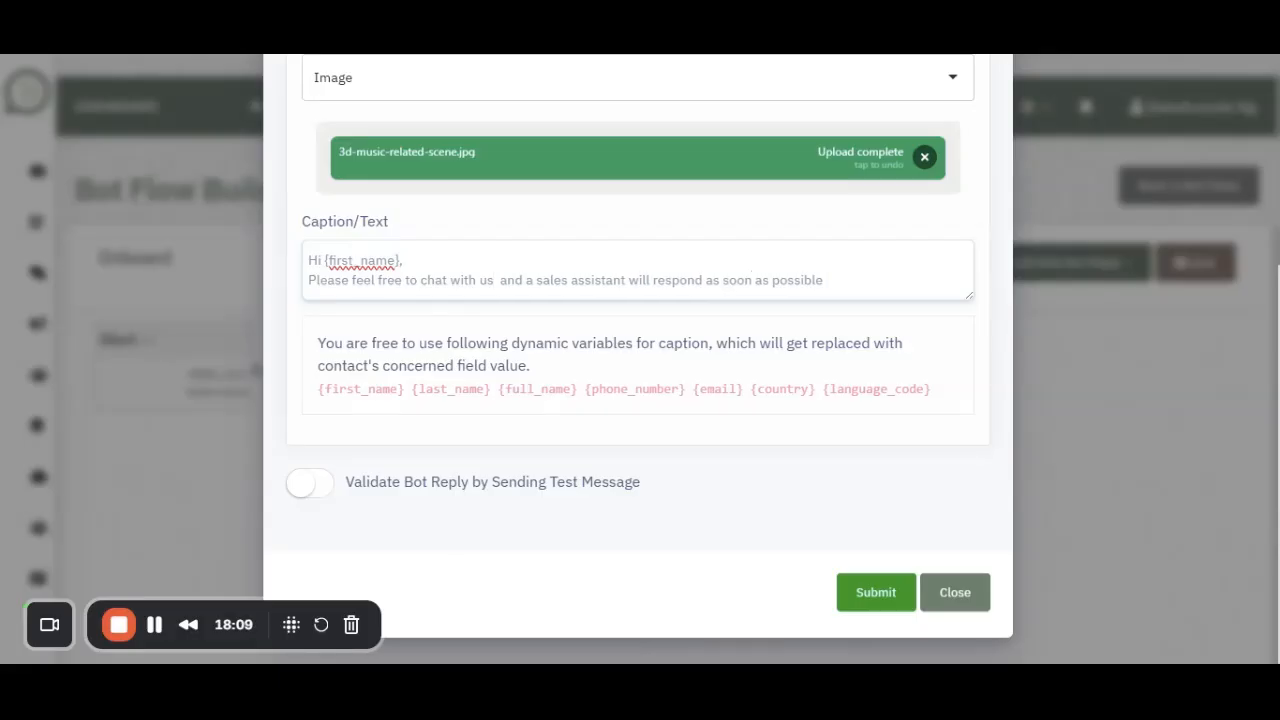
Step: Insert "here" after "chat with us" in the caption and submit the Talk to Sales reply
type("here")
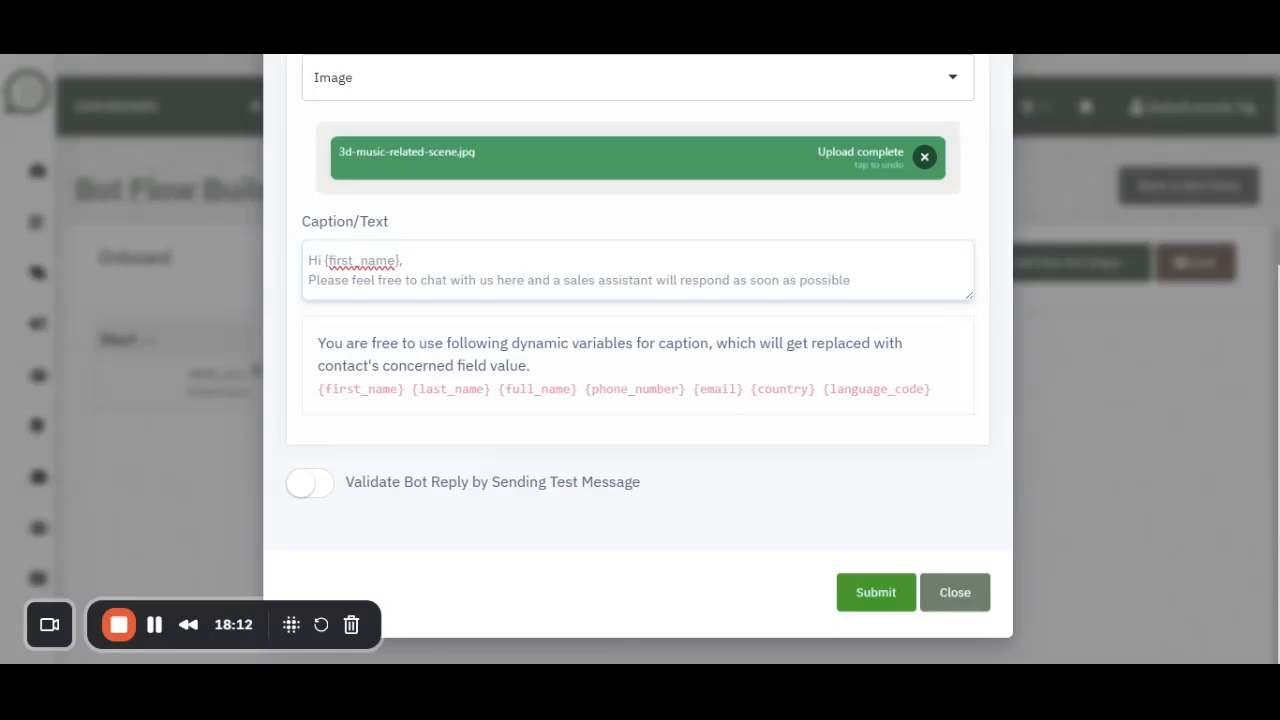
left_click(858, 592)
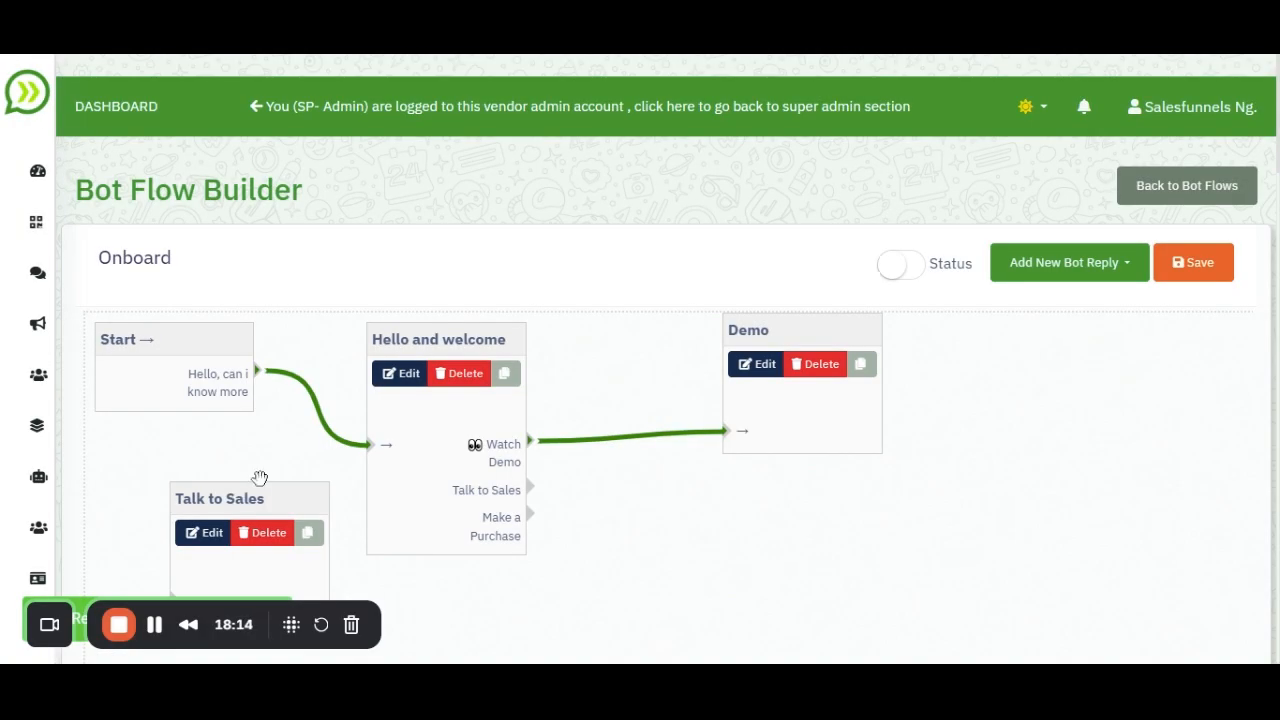
Step: Place the Talk to Sales node below Demo and connect the welcome node's Talk to Sales output to its input
left_click_drag(257, 482, 827, 492)
scroll(635, 490, "down", 2)
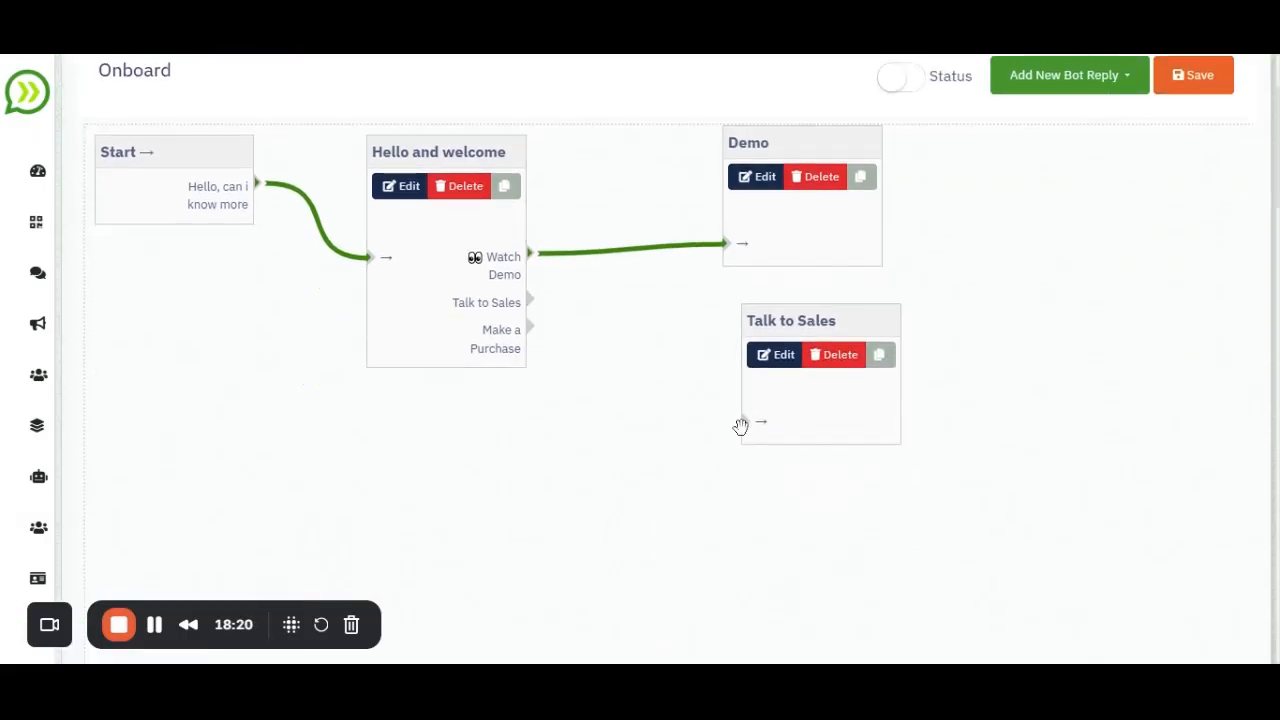
left_click_drag(531, 308, 746, 423)
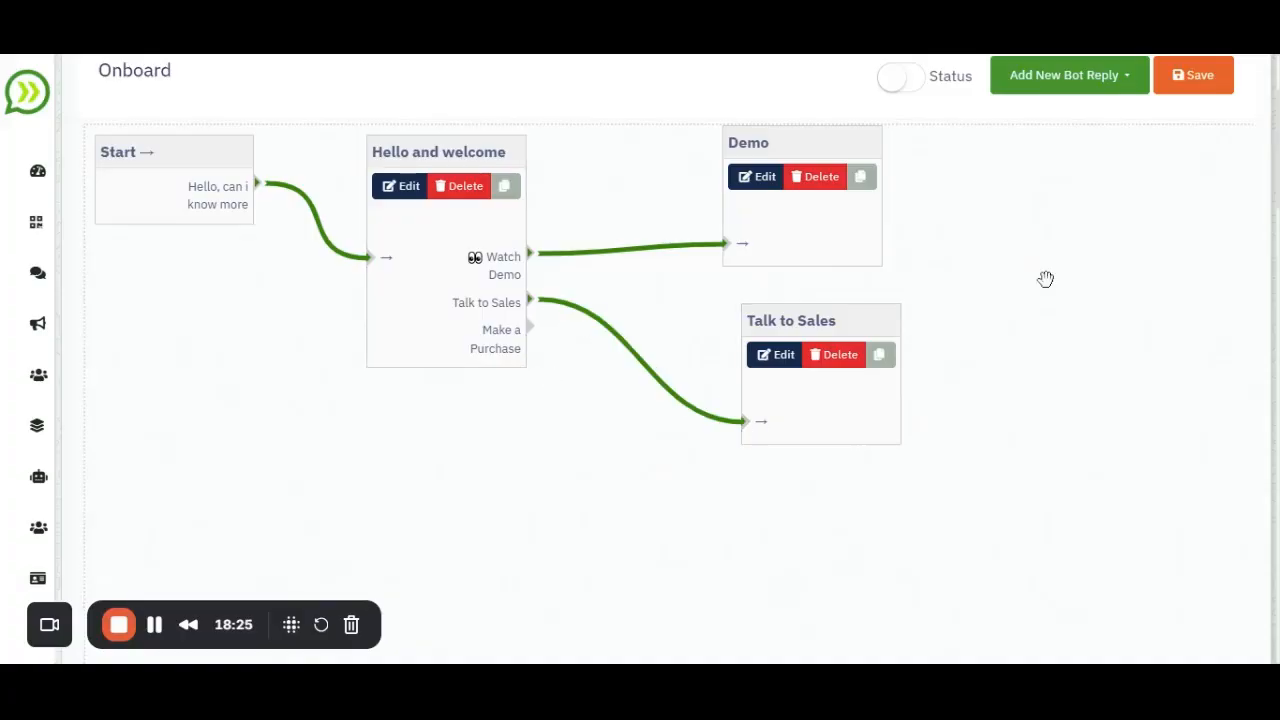
Step: Add a new advance interactive bot reply and name it "Make a purchase"
scroll(1046, 277, "up", 1)
left_click(1074, 172)
left_click(676, 458)
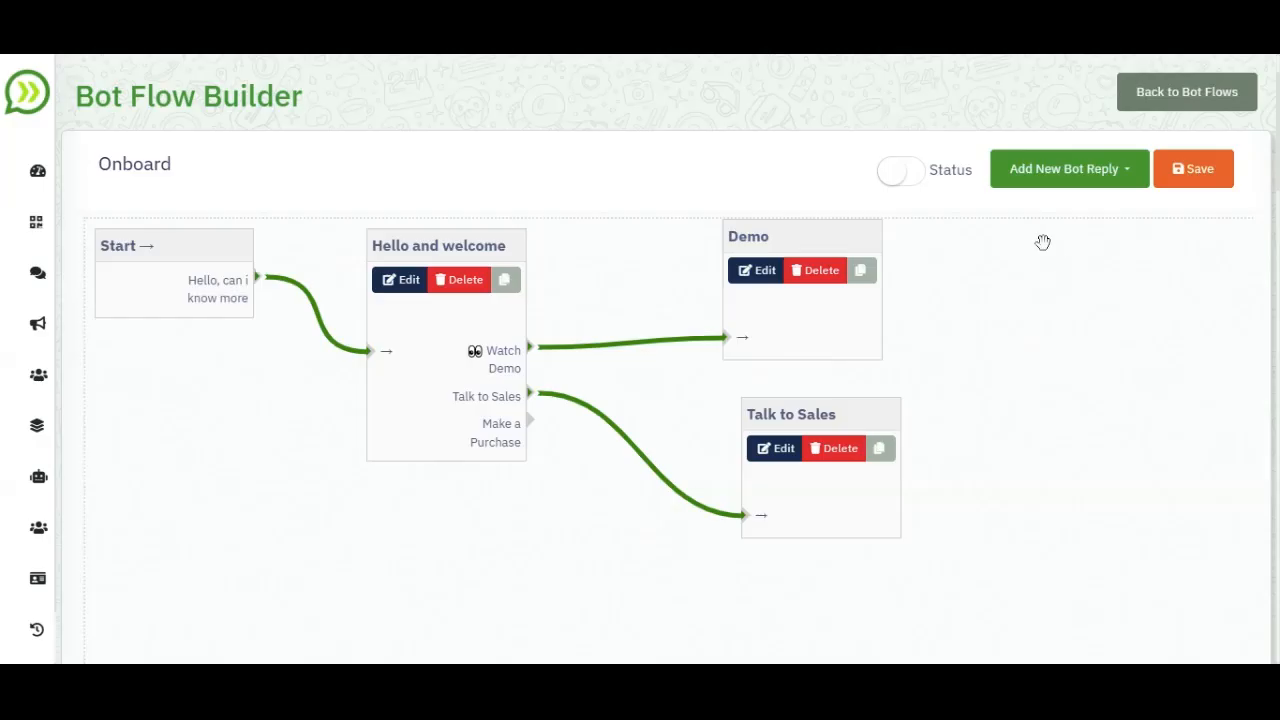
left_click(1086, 171)
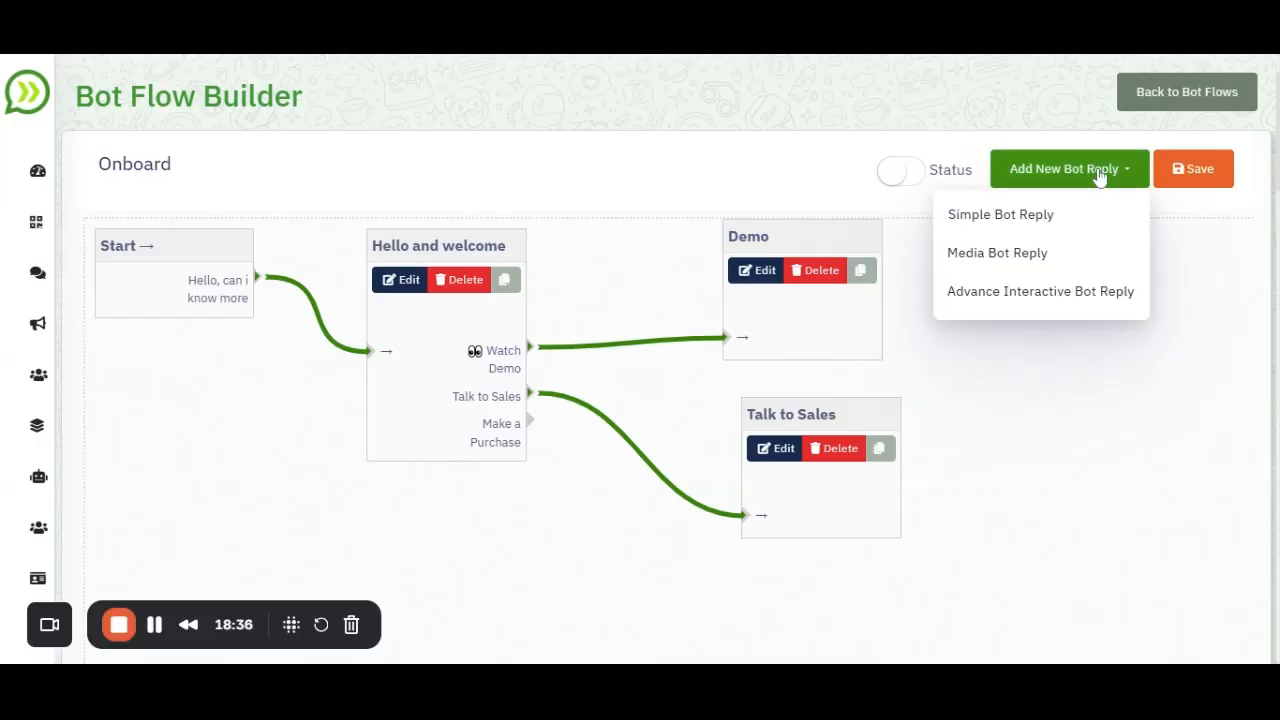
left_click(1018, 297)
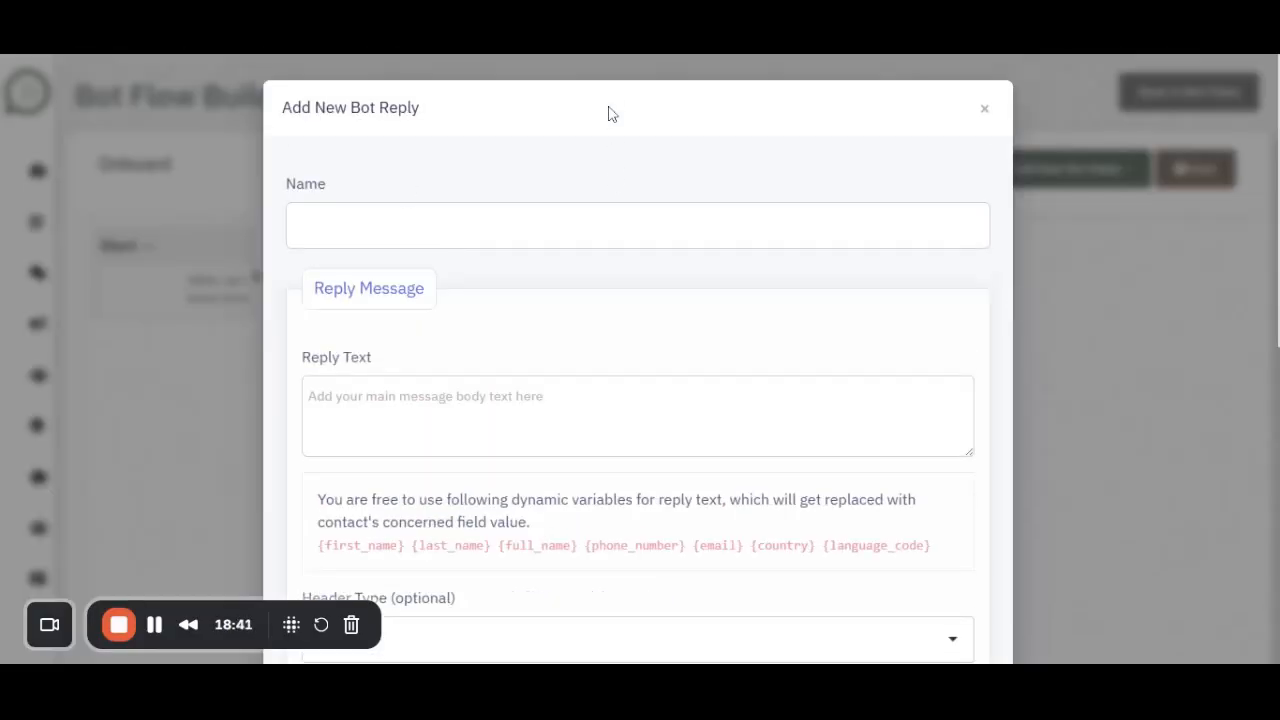
type("Ma")
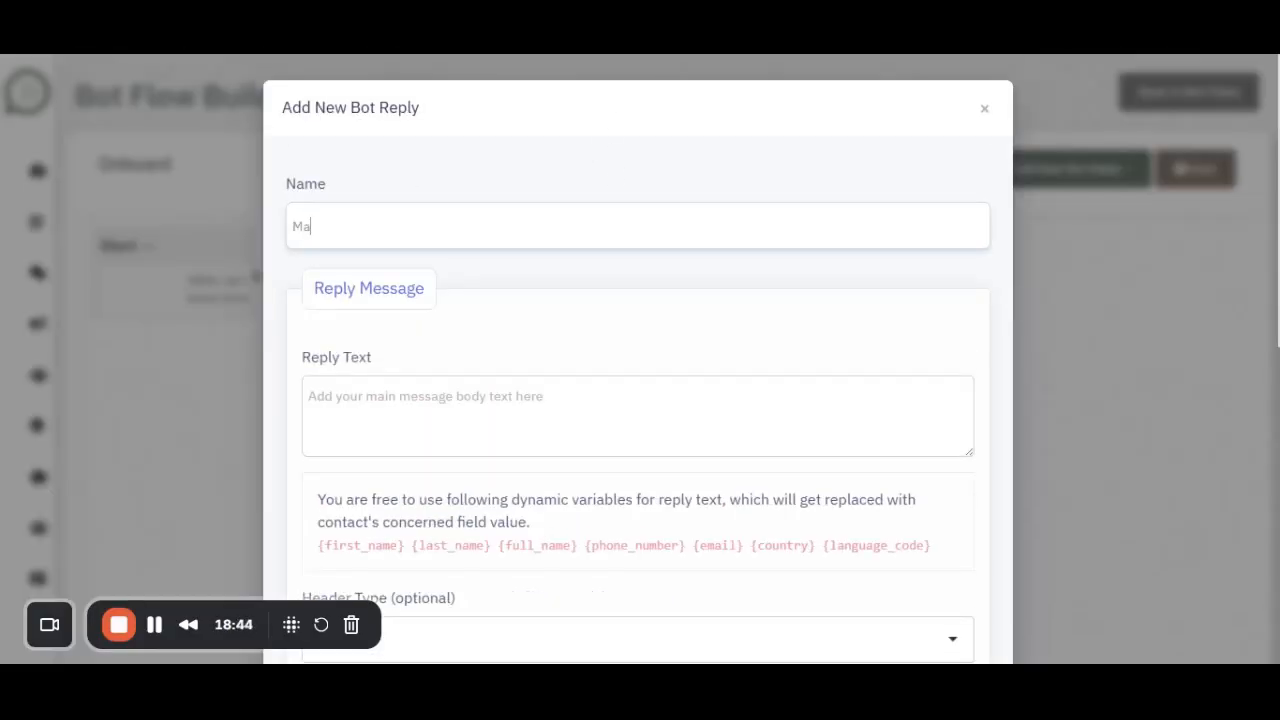
type("ke a purchase")
Step: Enter the reply text "Hi please click the button below to make your purchase."
left_click(416, 380)
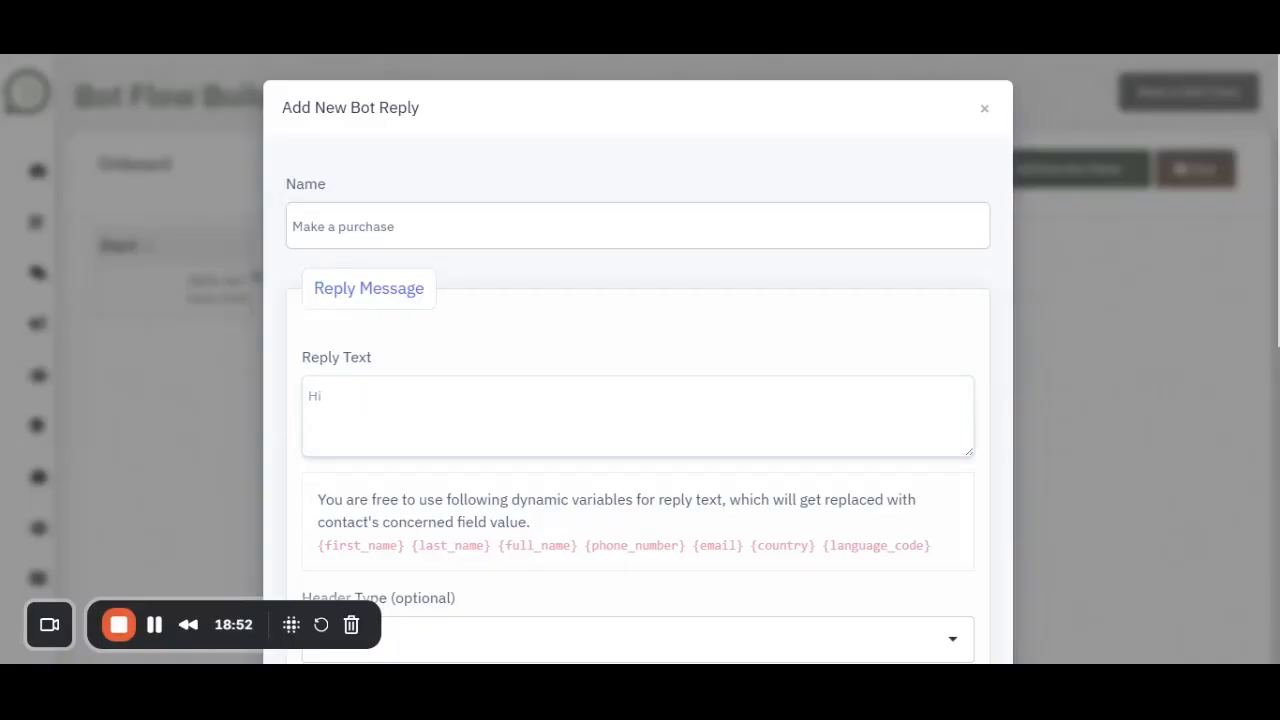
type("please click the butto")
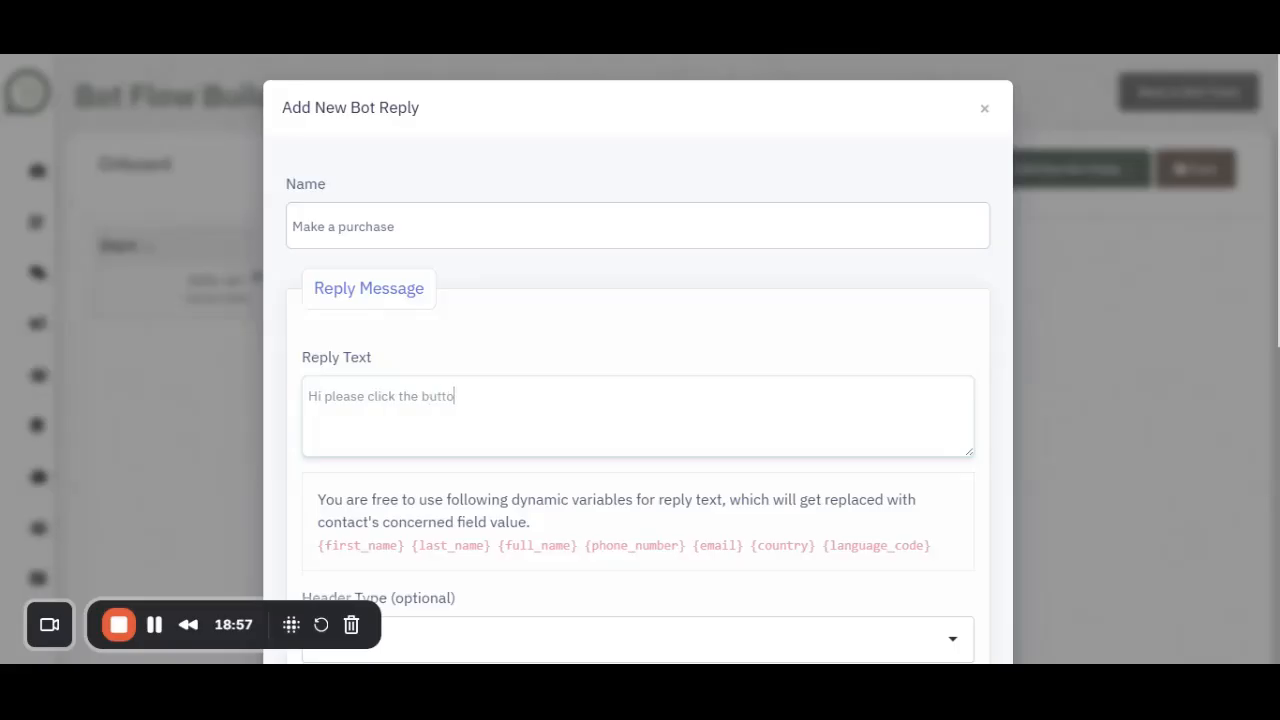
type("n below to make your")
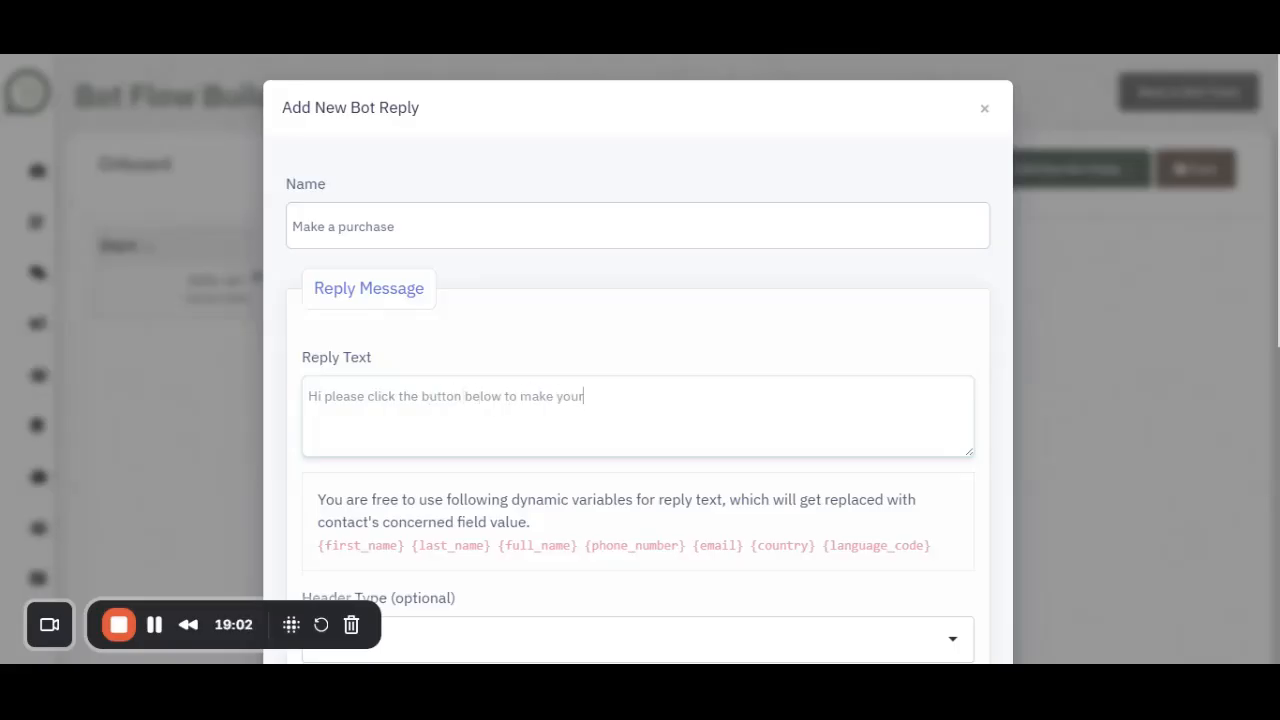
type(" purchase.")
Step: Switch the reply to a CTA URL button with the display text "BUY NOW!"
scroll(587, 390, "down", 5)
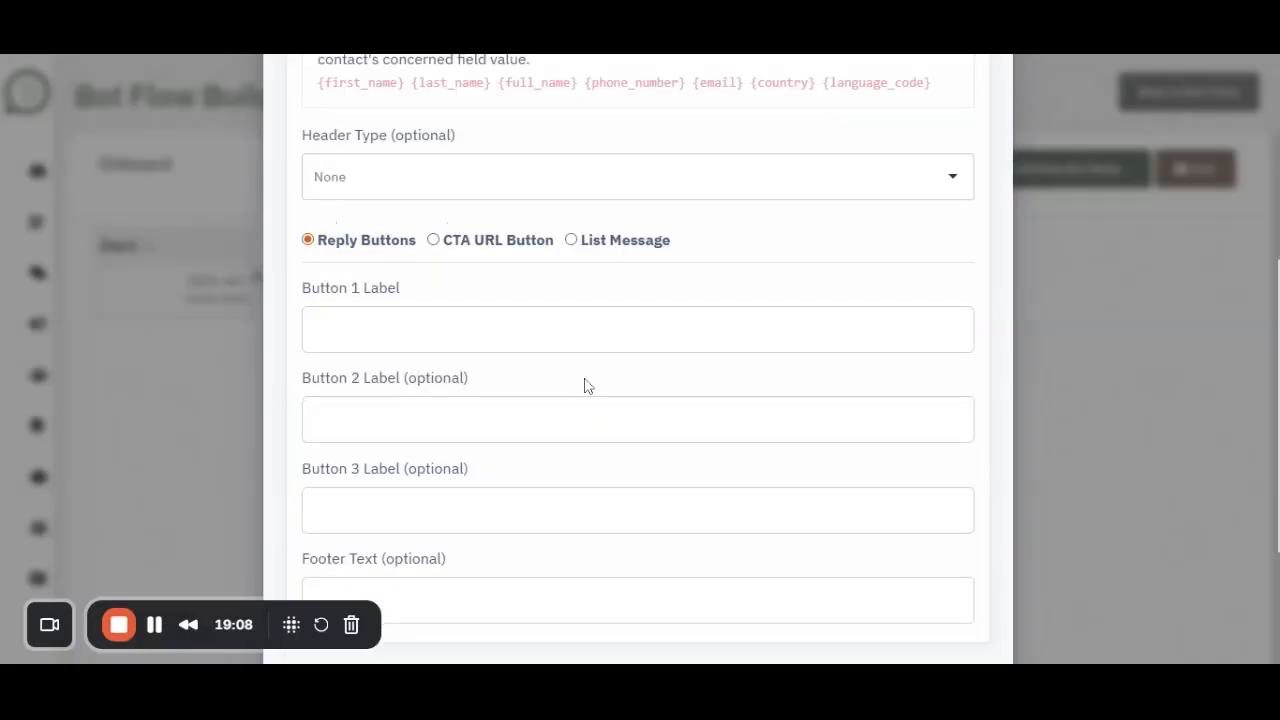
left_click(433, 239)
left_click(440, 323)
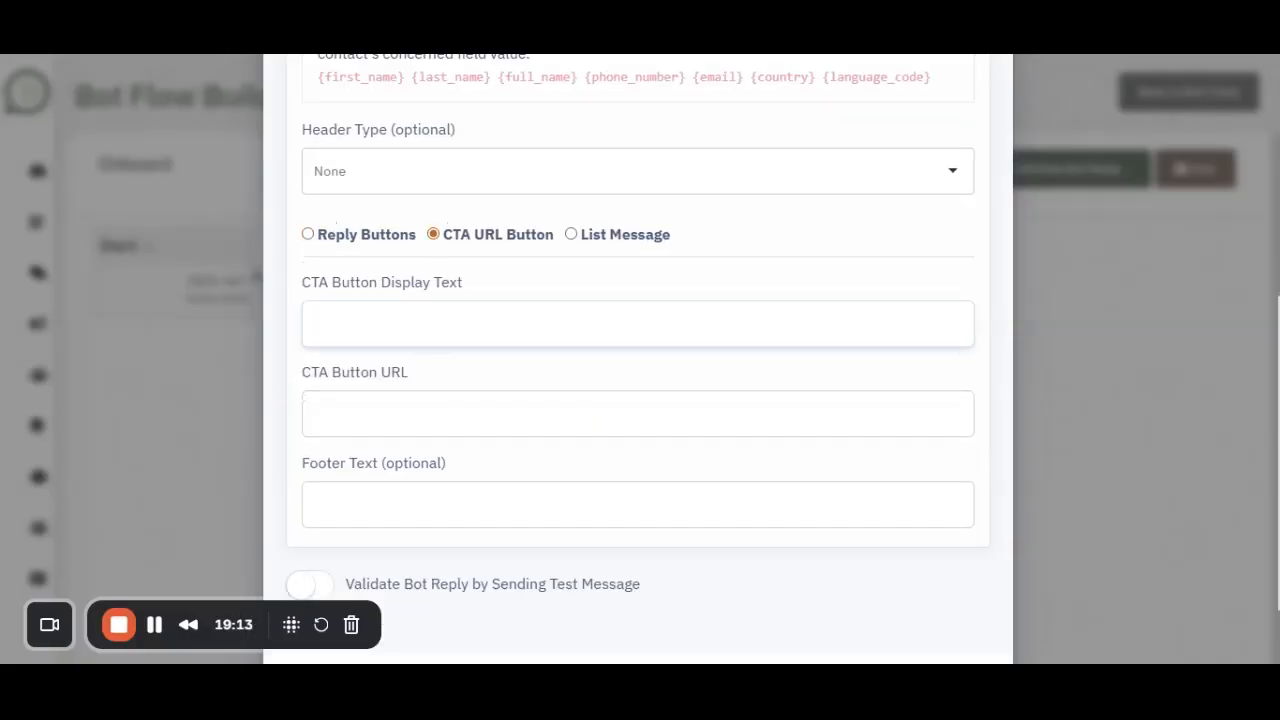
type("BUY NOW!")
key("Tab")
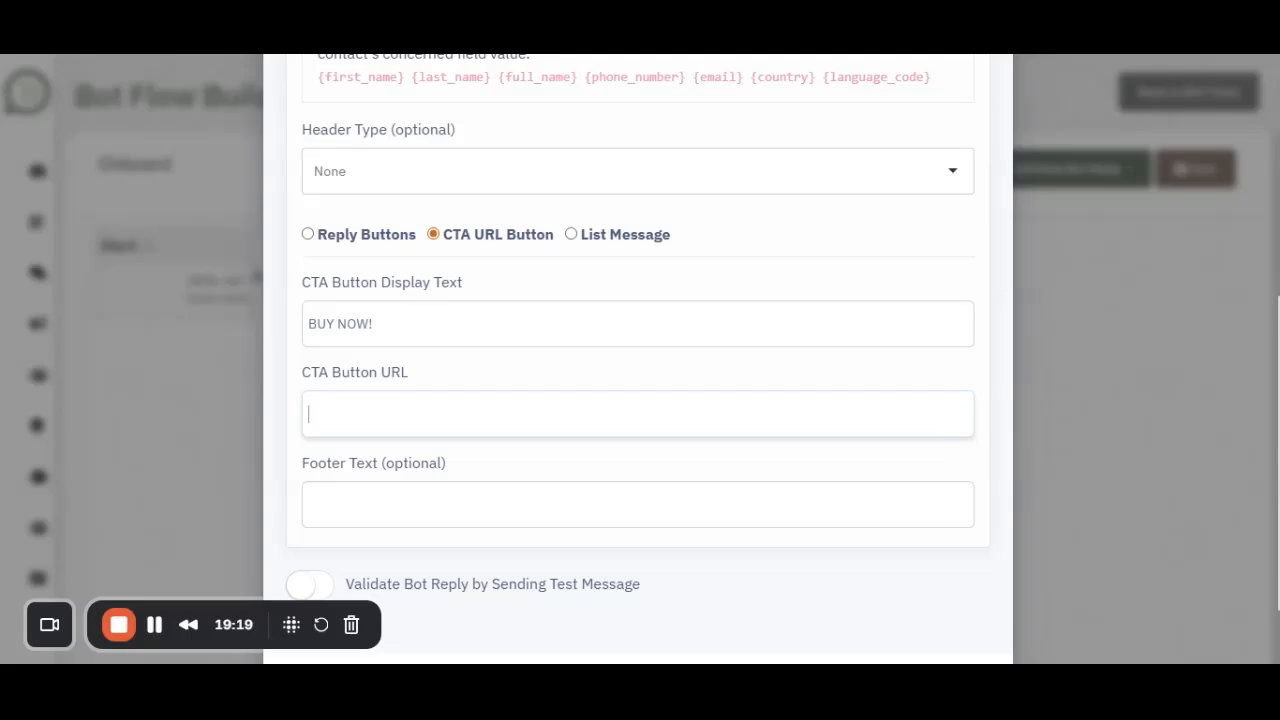
type("https://paystack")
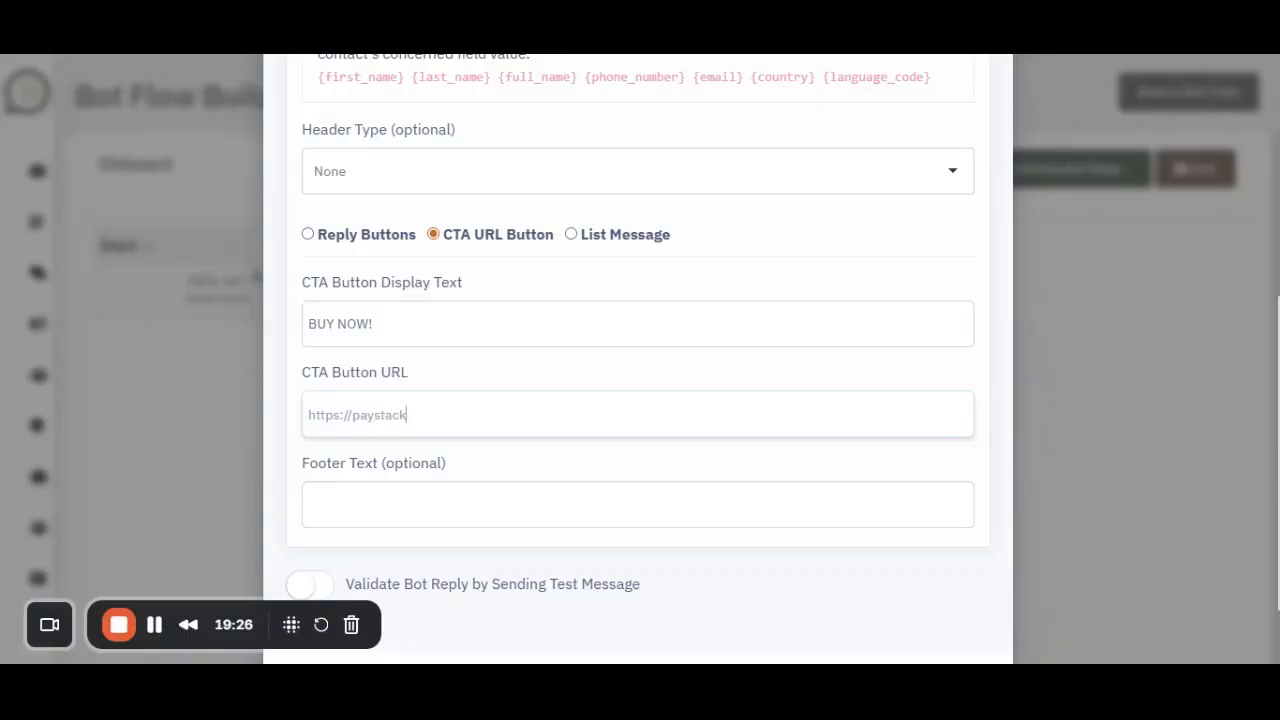
type(".com/salespadicrm")
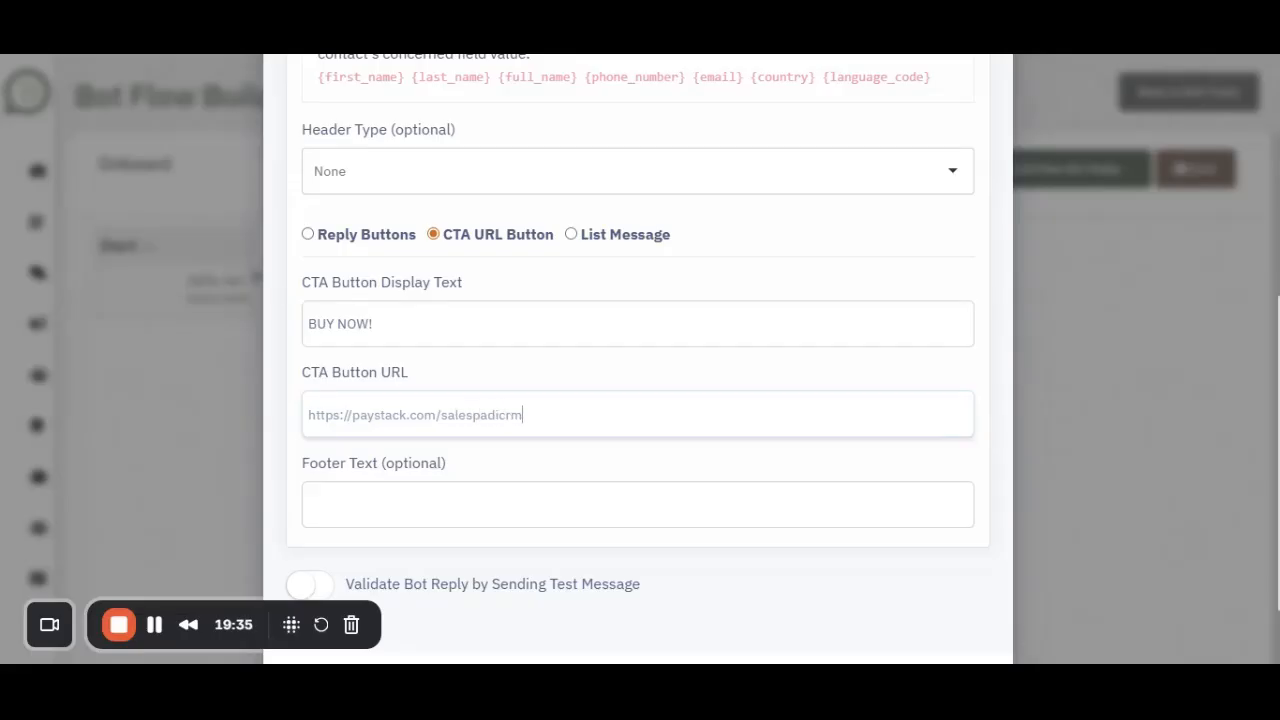
type("/paynow")
scroll(574, 377, "down", 2)
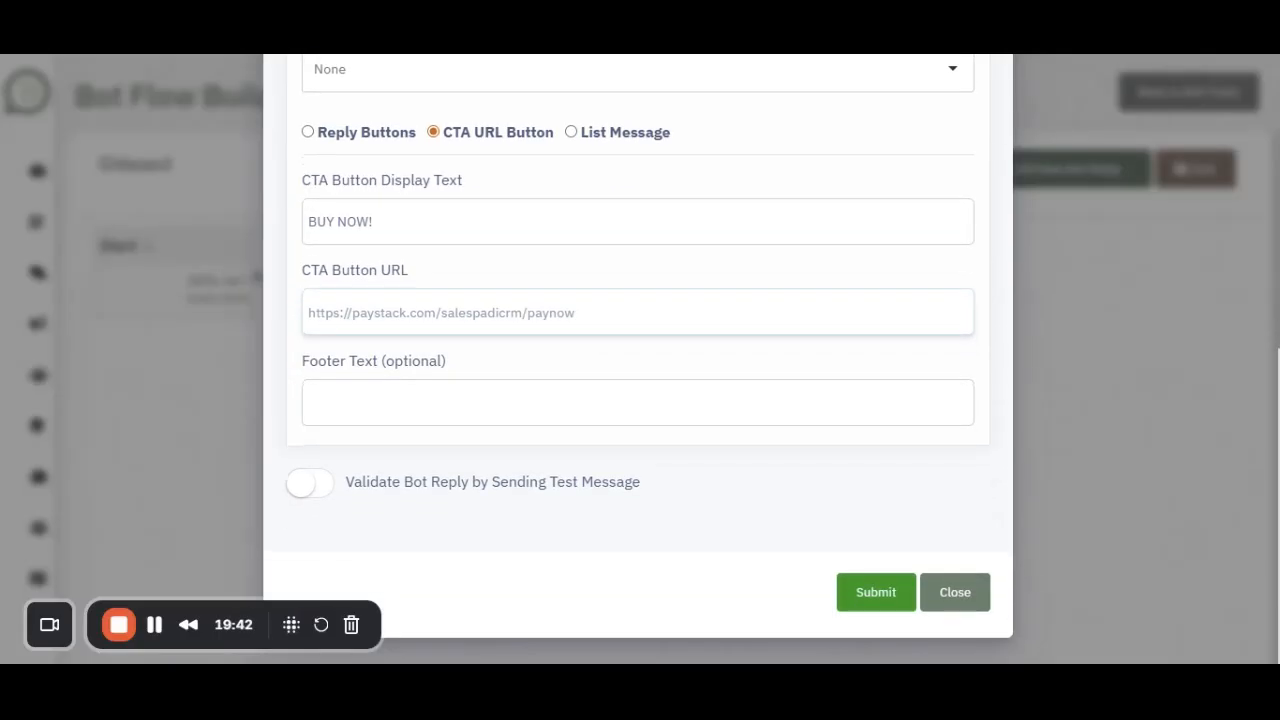
scroll(571, 366, "up", 5)
scroll(589, 423, "down", 4)
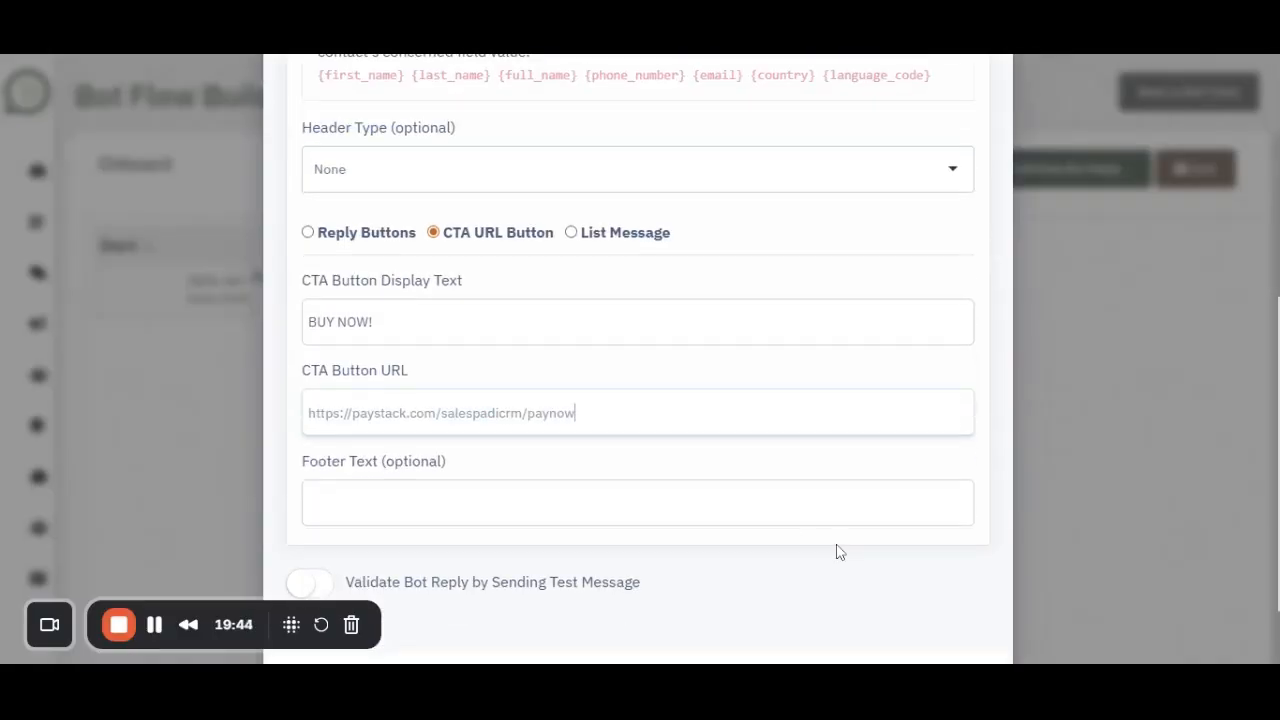
scroll(838, 552, "down", 2)
left_click(878, 600)
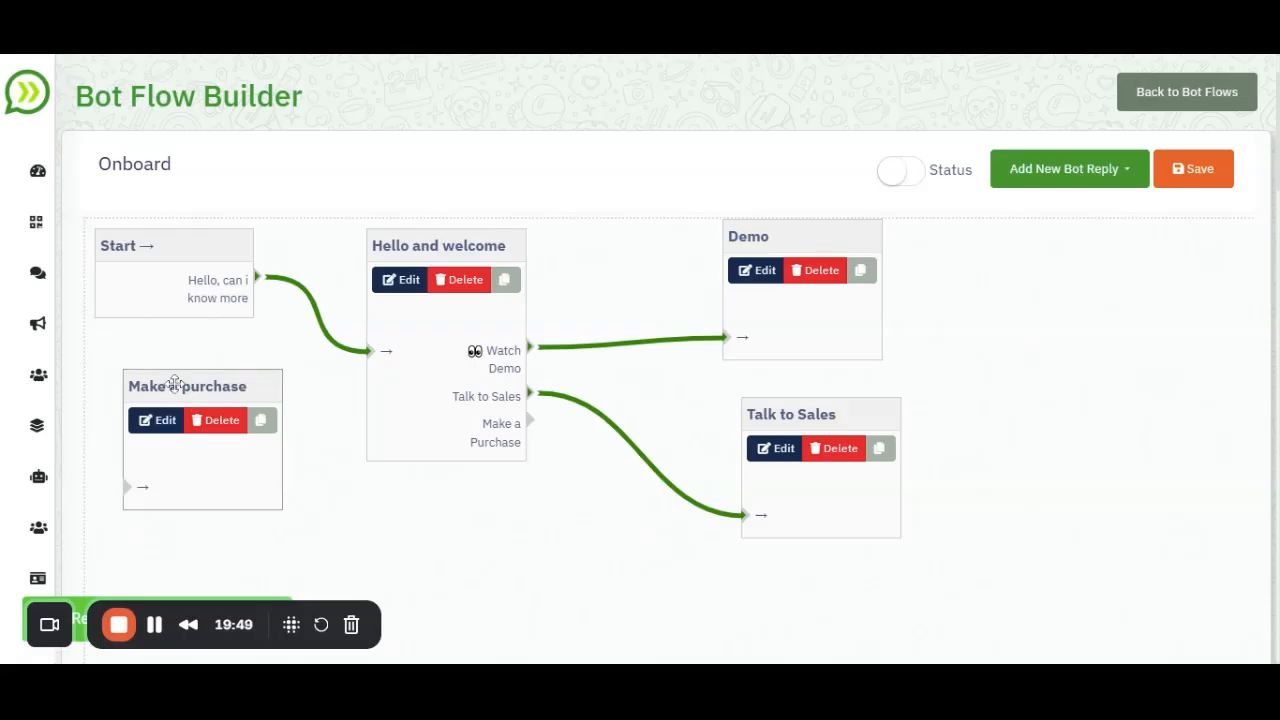
Step: Move Talk to Sales further right, place Make a purchase below Demo, and connect the welcome node's Make a Purchase output to it
left_click_drag(171, 380, 806, 570)
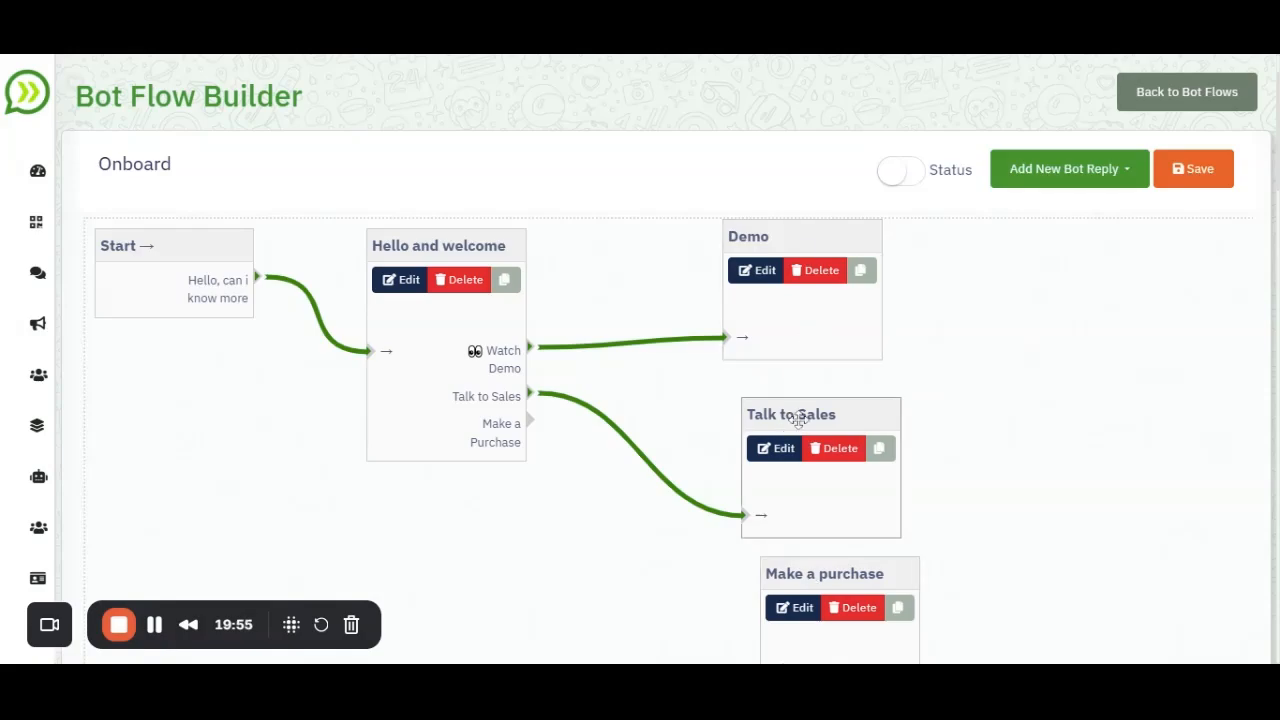
left_click_drag(800, 414, 969, 348)
left_click_drag(828, 585, 790, 474)
left_click_drag(532, 428, 731, 568)
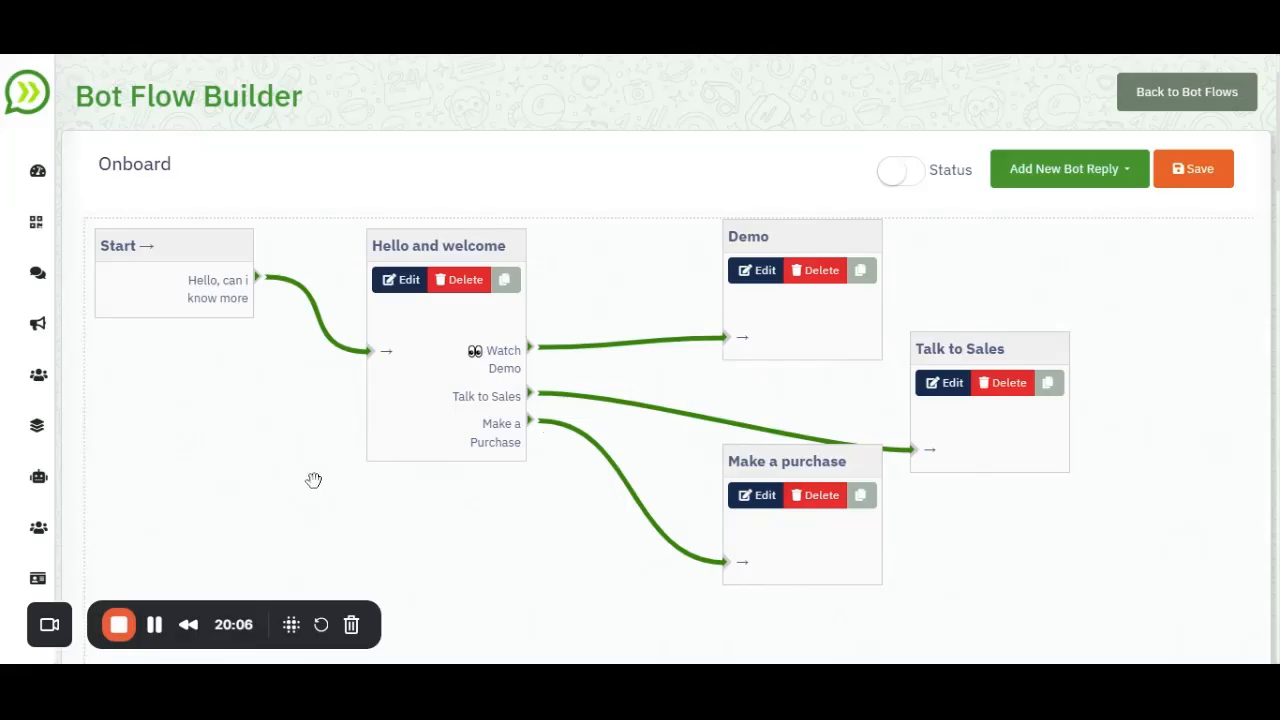
Step: Save the Onboard flow and switch its status on
left_click(1190, 178)
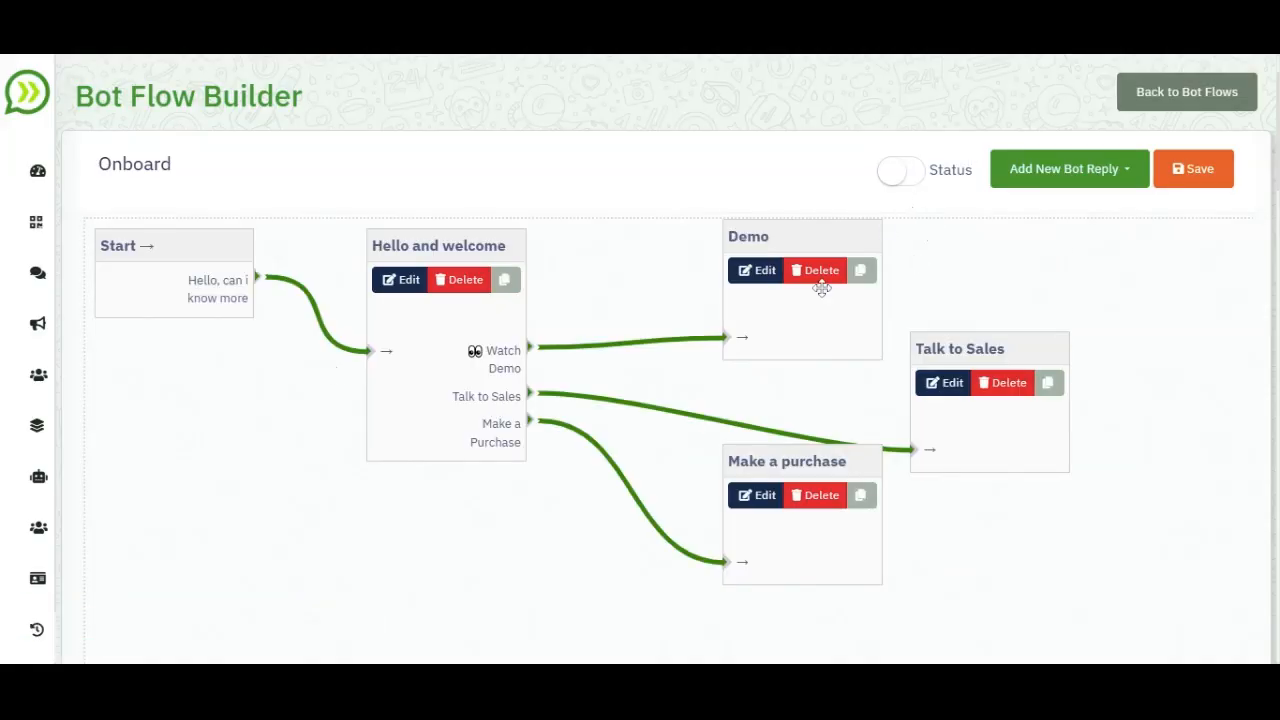
left_click(900, 170)
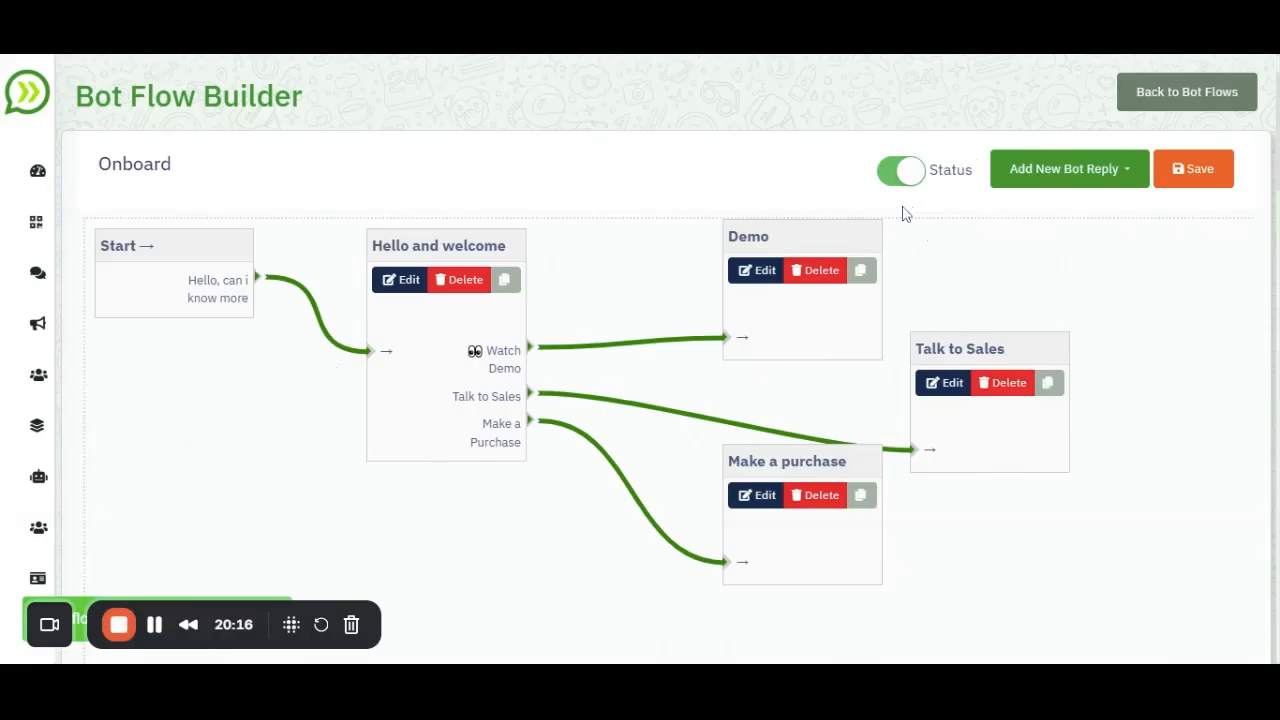